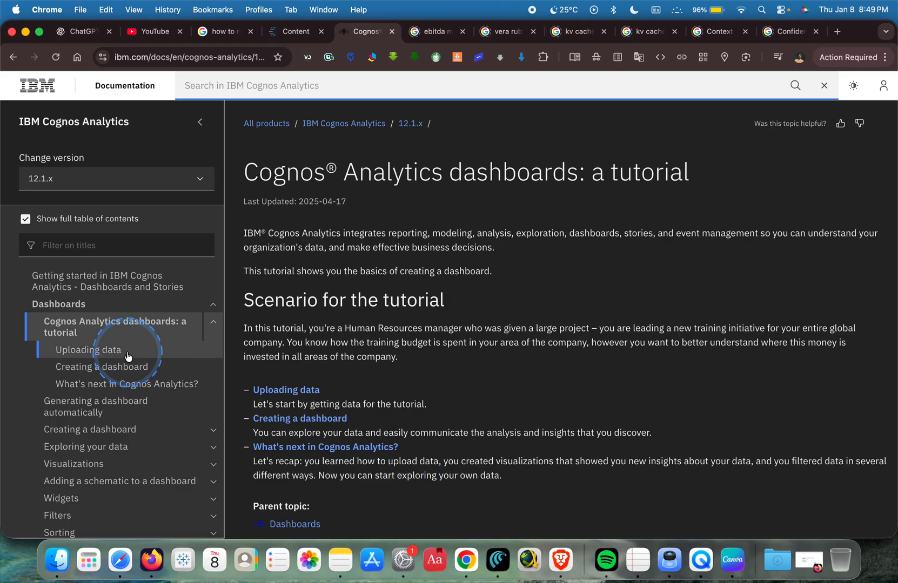
Browse the Cognos Analytics 12.1.x documentation's table of contents and open the Explorations topic.
{"action": "scroll", "coordinate": [120, 368], "scroll_direction": "up", "scroll_amount": 3}
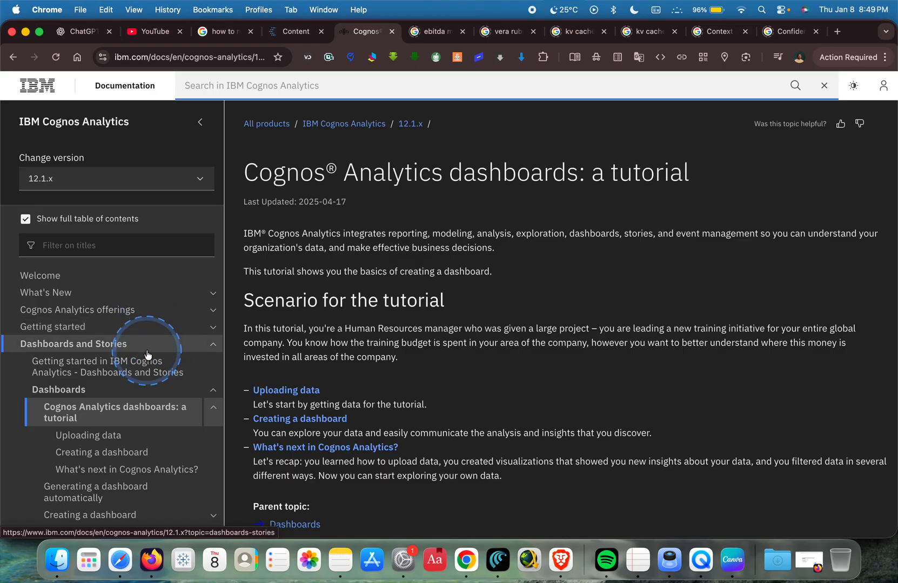
{"action": "scroll", "coordinate": [148, 335], "scroll_direction": "down", "scroll_amount": 10}
{"action": "scroll", "coordinate": [148, 355], "scroll_direction": "down", "scroll_amount": 3}
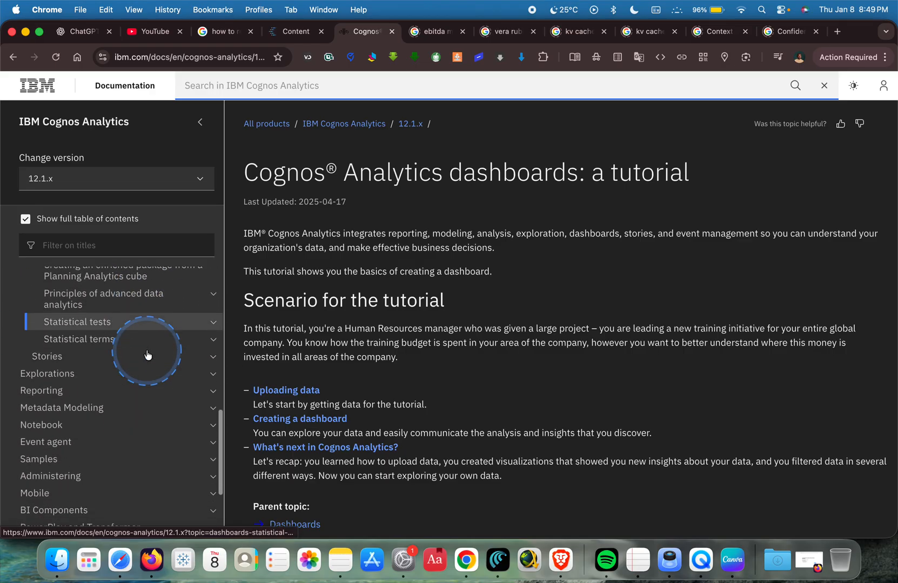
{"action": "left_click", "coordinate": [147, 353]}
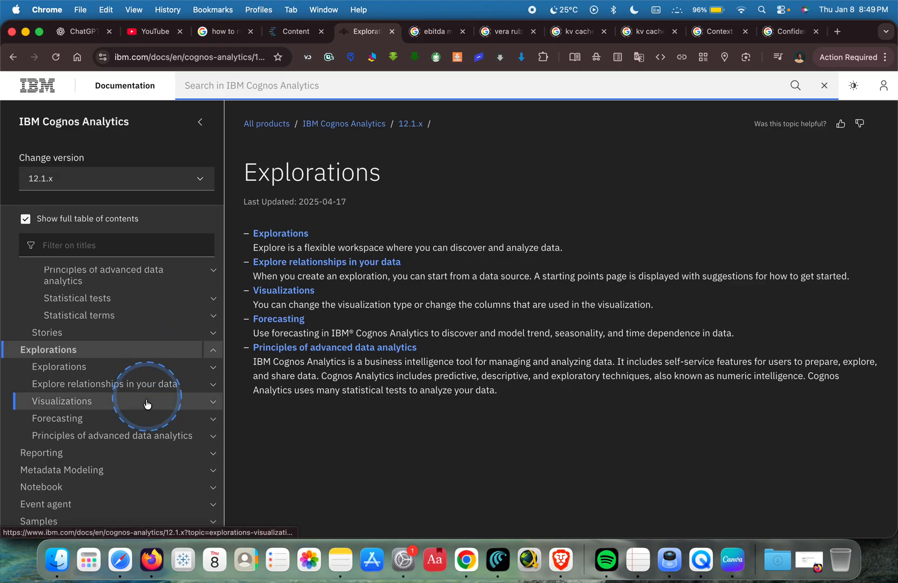
{"action": "left_click", "coordinate": [143, 424]}
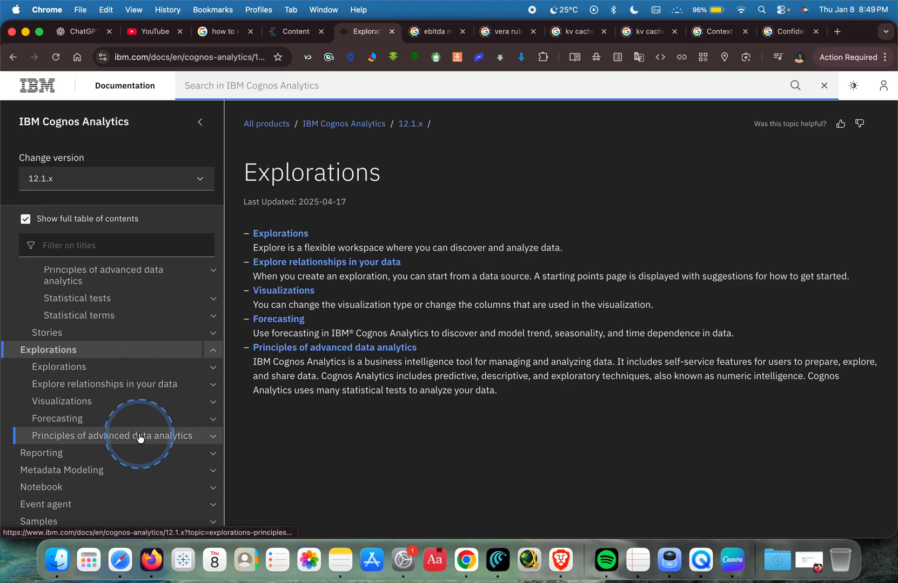
Look through the remaining documentation topics and open the Manuals page.
{"action": "scroll", "coordinate": [142, 436], "scroll_direction": "down", "scroll_amount": 3}
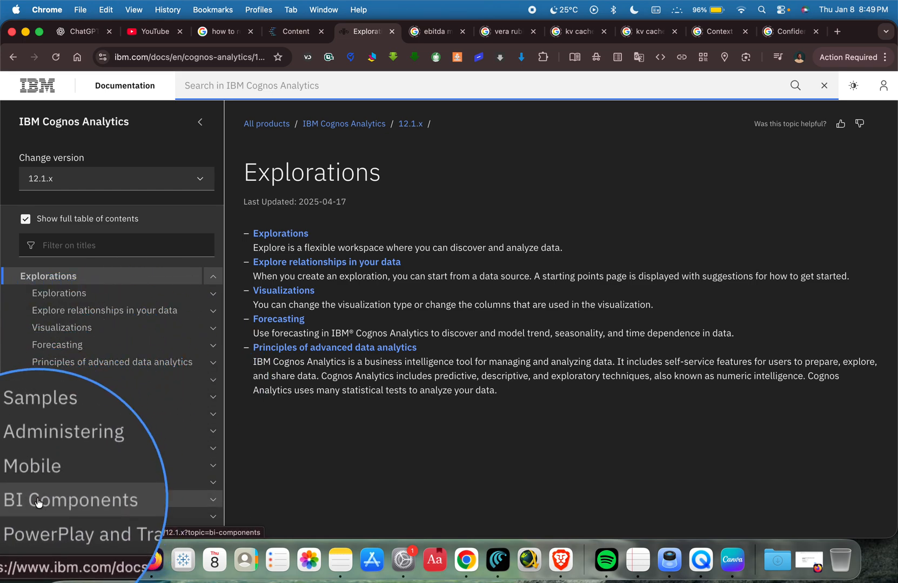
{"action": "left_click", "coordinate": [63, 457]}
{"action": "scroll", "coordinate": [64, 459], "scroll_direction": "down", "scroll_amount": 1}
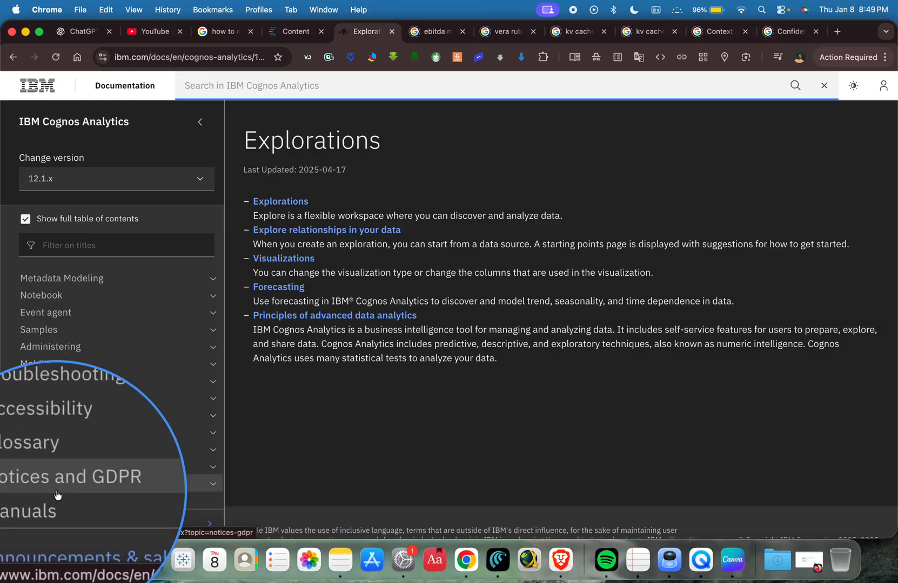
{"action": "scroll", "coordinate": [142, 380], "scroll_direction": "down", "scroll_amount": 2}
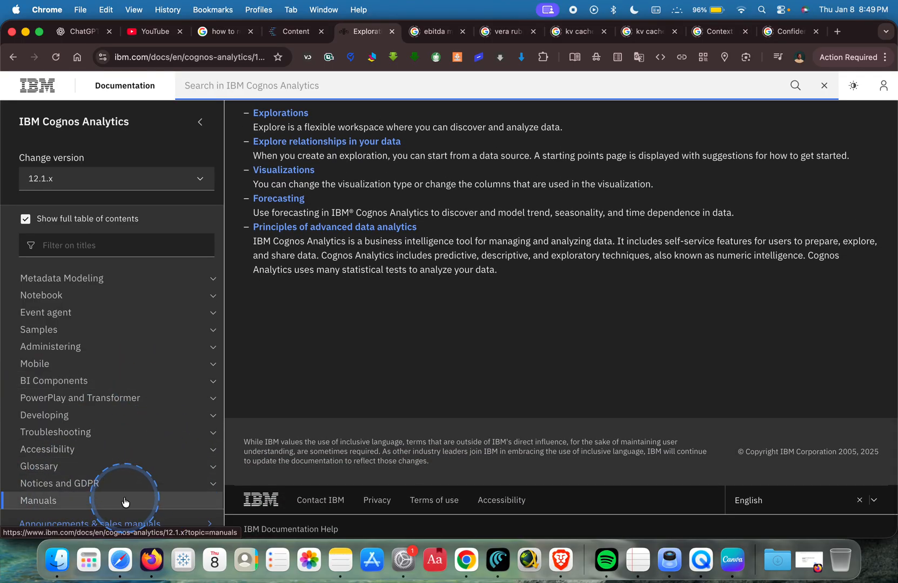
{"action": "left_click", "coordinate": [124, 501]}
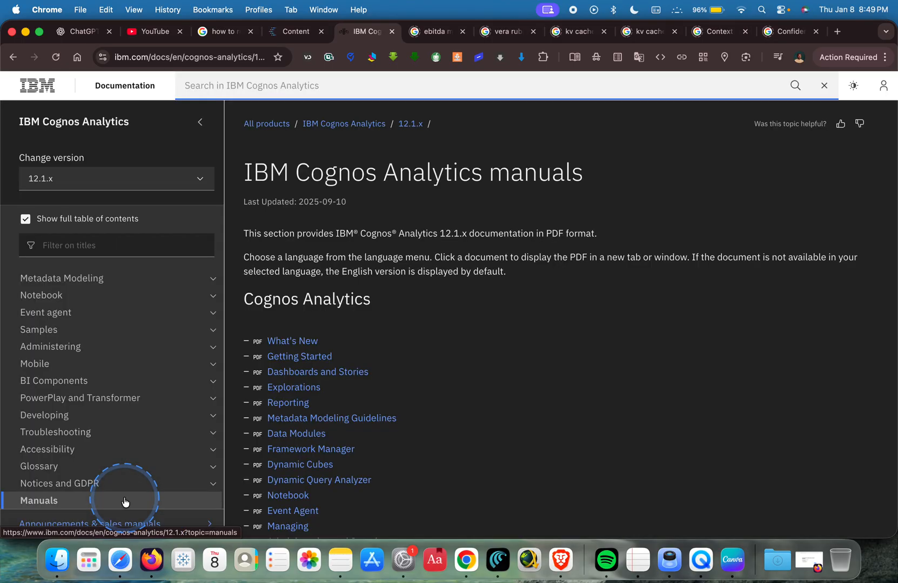
Examine the Cognos Analytics PDF manuals and highlight the list from What's New to Accessibility.
{"action": "scroll", "coordinate": [380, 365], "scroll_direction": "down", "scroll_amount": 2}
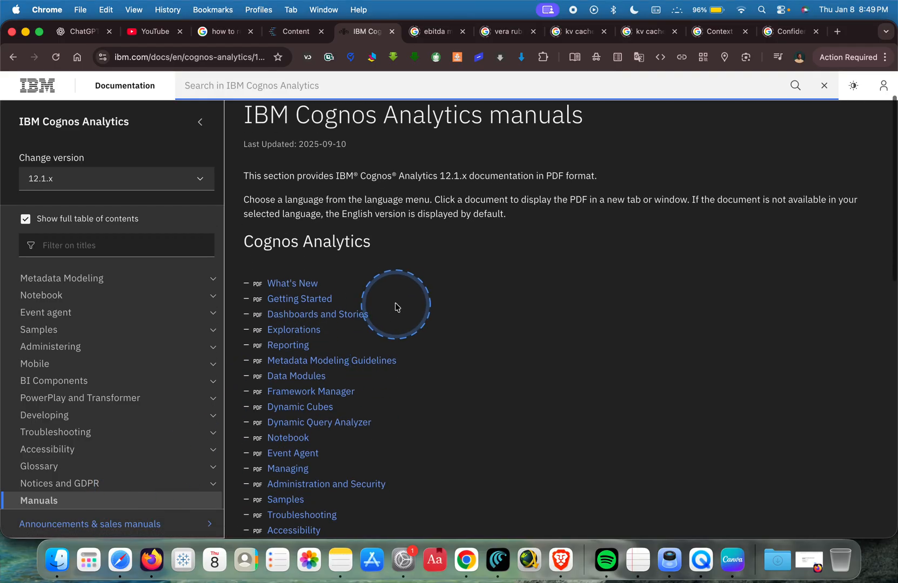
{"action": "scroll", "coordinate": [396, 305], "scroll_direction": "down", "scroll_amount": 2}
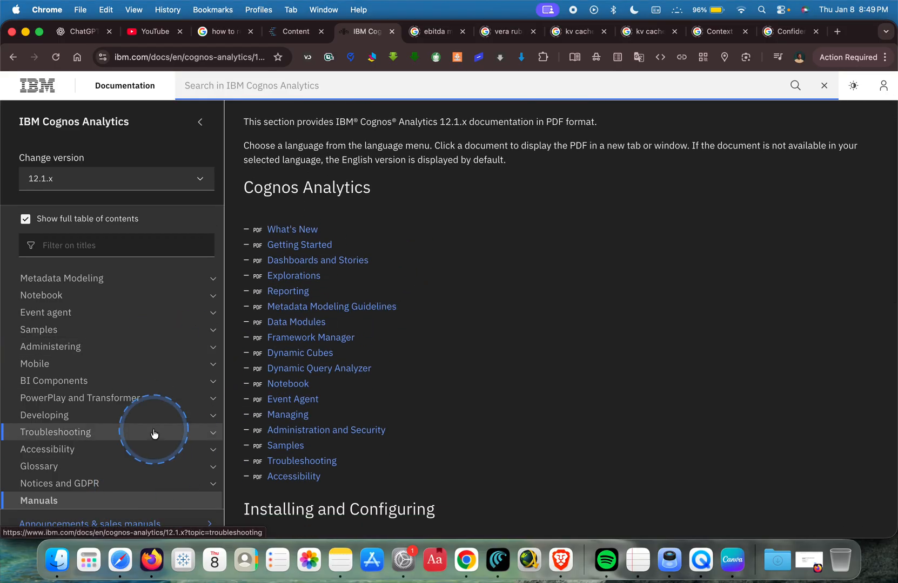
{"action": "scroll", "coordinate": [154, 432], "scroll_direction": "up", "scroll_amount": 10}
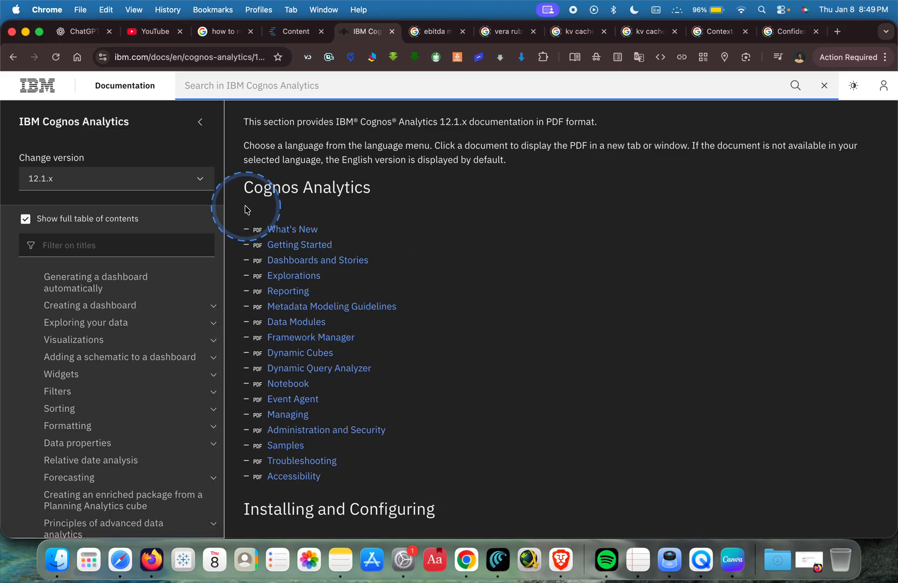
{"action": "mouse_move", "coordinate": [236, 215]}
{"action": "left_mouse_down"}
{"action": "mouse_move", "coordinate": [437, 379]}
{"action": "mouse_move", "coordinate": [421, 487]}
{"action": "mouse_move", "coordinate": [409, 501]}
{"action": "mouse_move", "coordinate": [423, 483]}
{"action": "left_mouse_up"}
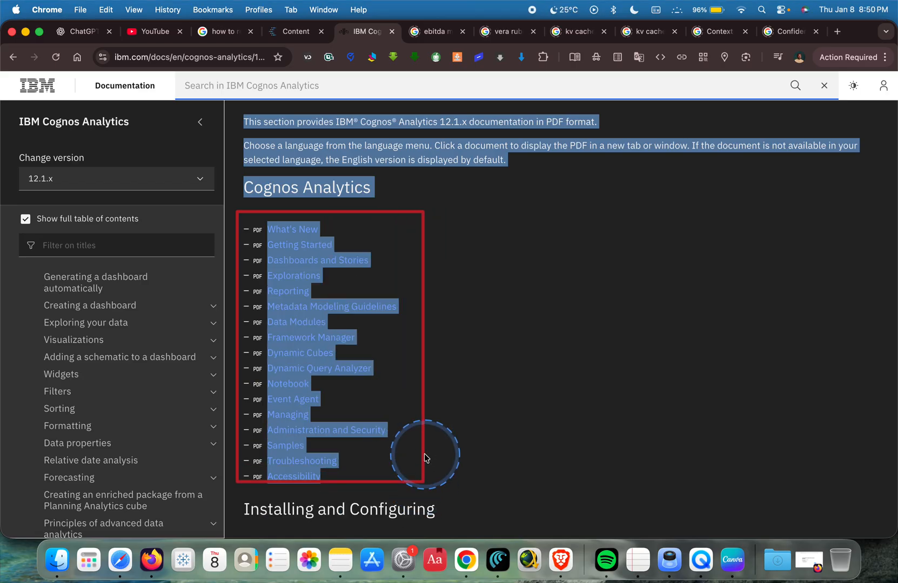
{"action": "left_click", "coordinate": [425, 457]}
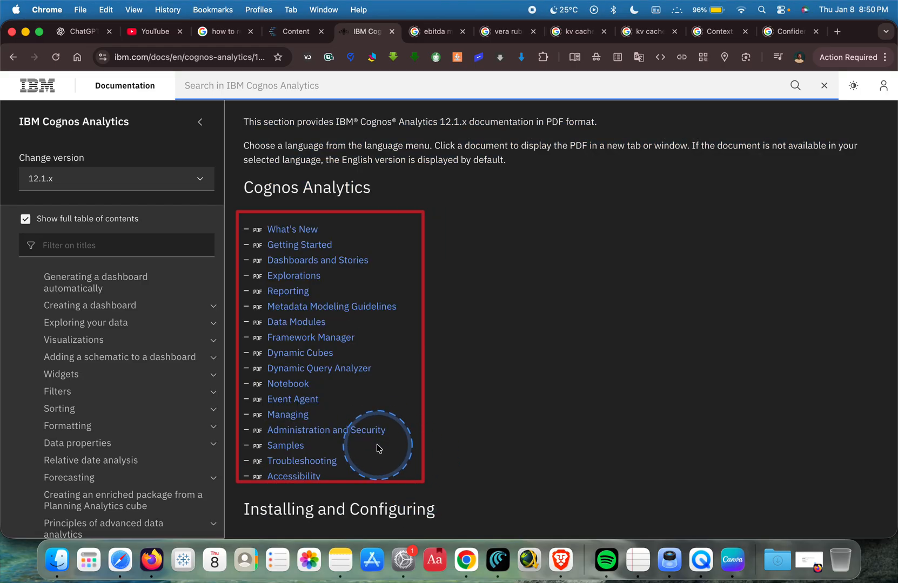
Open the topic "Cognos Analytics dashboards: a tutorial" and highlight the paragraph under "Scenario for the tutorial" for reading.
{"action": "scroll", "coordinate": [112, 423], "scroll_direction": "up", "scroll_amount": 6}
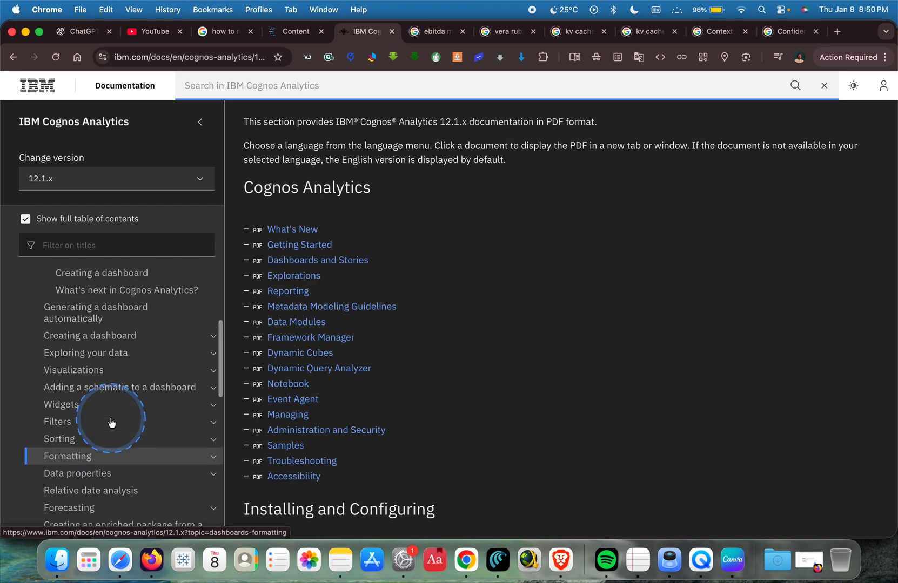
{"action": "scroll", "coordinate": [113, 427], "scroll_direction": "up", "scroll_amount": 1}
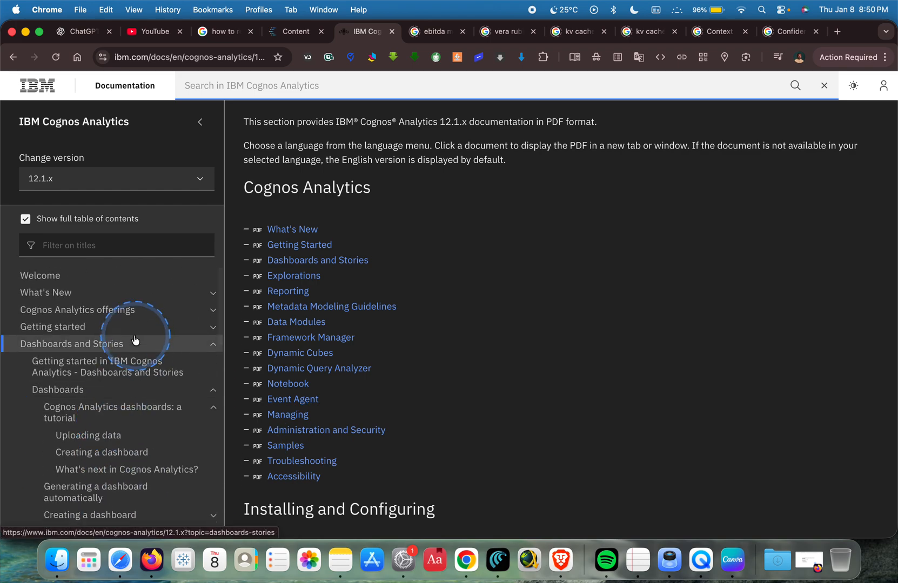
{"action": "left_click", "coordinate": [155, 405]}
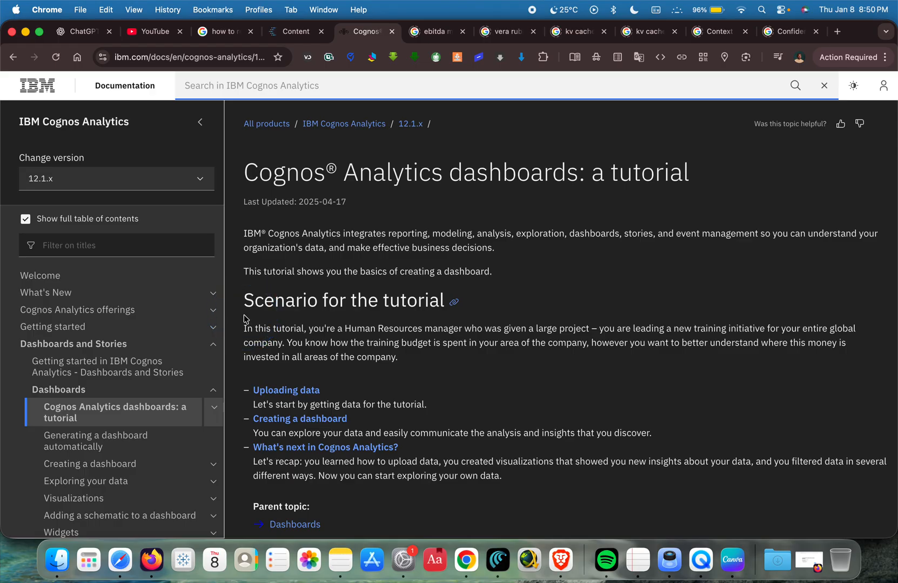
{"action": "left_click_drag", "start_coordinate": [244, 319], "coordinate": [886, 372]}
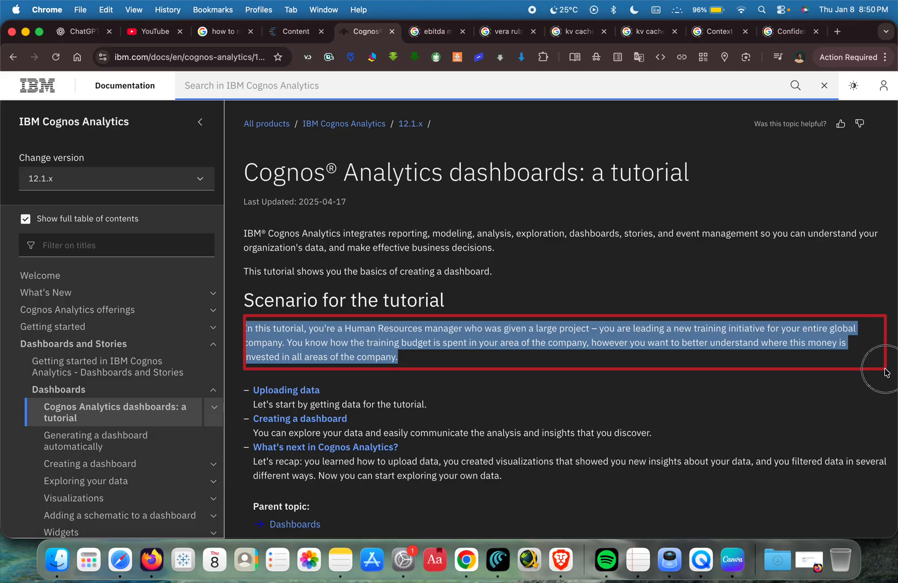
{"action": "left_click", "coordinate": [883, 375]}
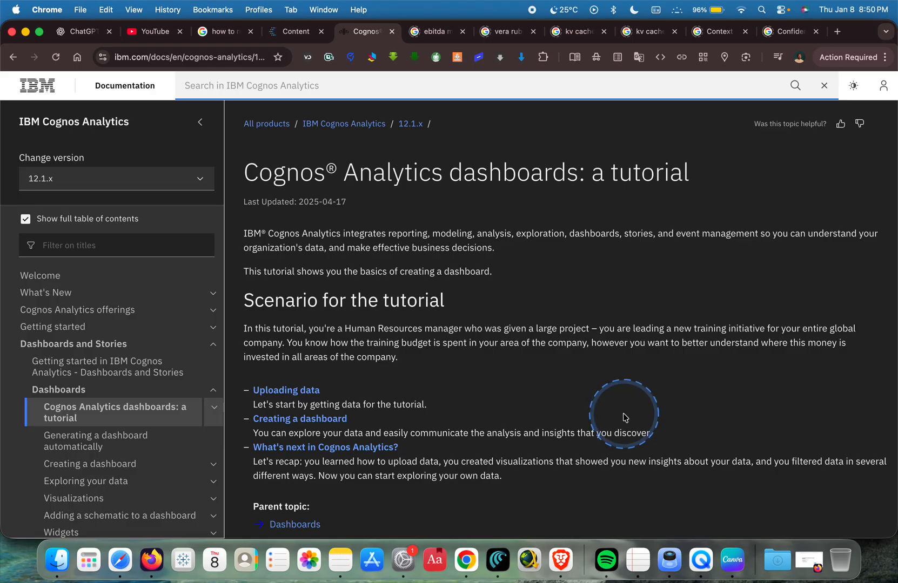
{"action": "scroll", "coordinate": [471, 391], "scroll_direction": "down", "scroll_amount": 2}
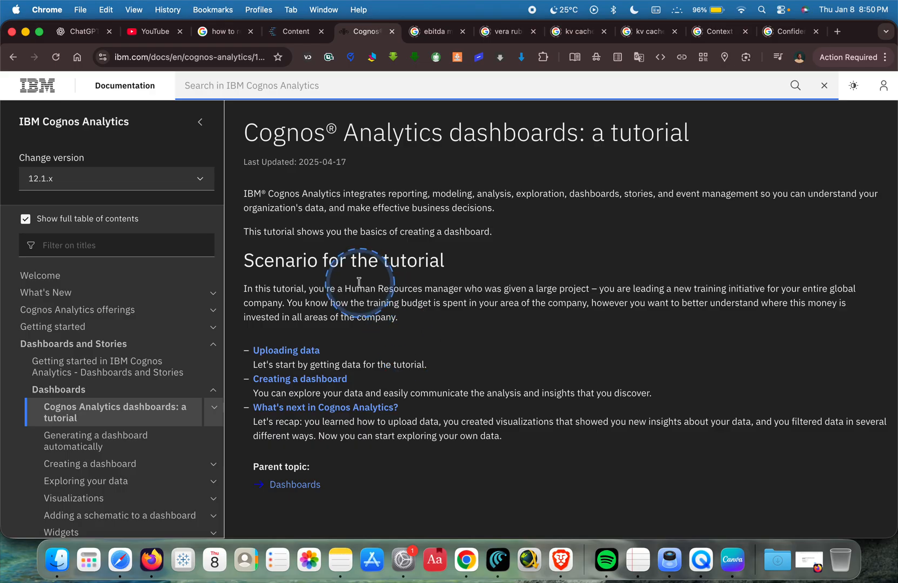
Switch to the IBM_HR_Training_2014-17 spreadsheet in Google Sheets and examine its columns from Year through External hires.
{"action": "key", "text": "ctrl+Right"}
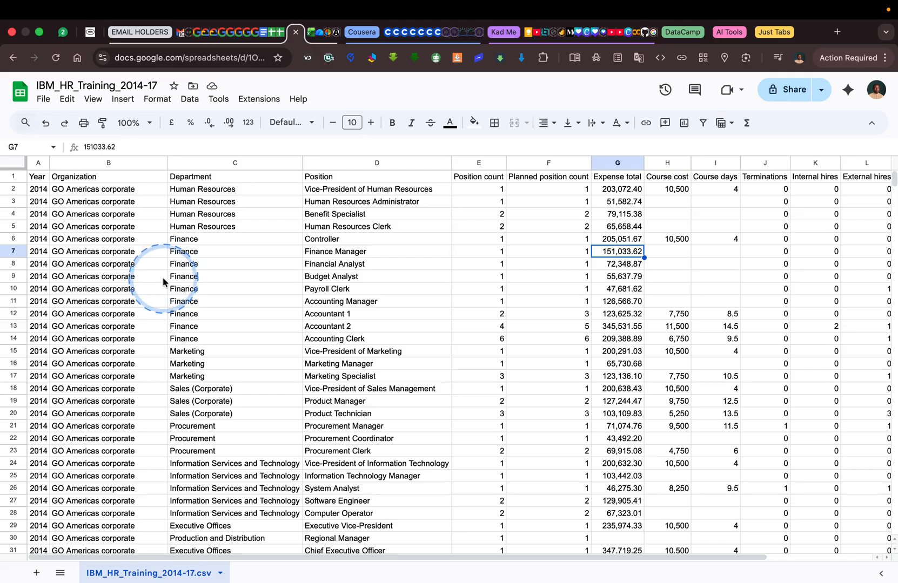
{"action": "scroll", "coordinate": [163, 281], "scroll_direction": "down", "scroll_amount": 2}
{"action": "scroll", "coordinate": [163, 282], "scroll_direction": "up", "scroll_amount": 2}
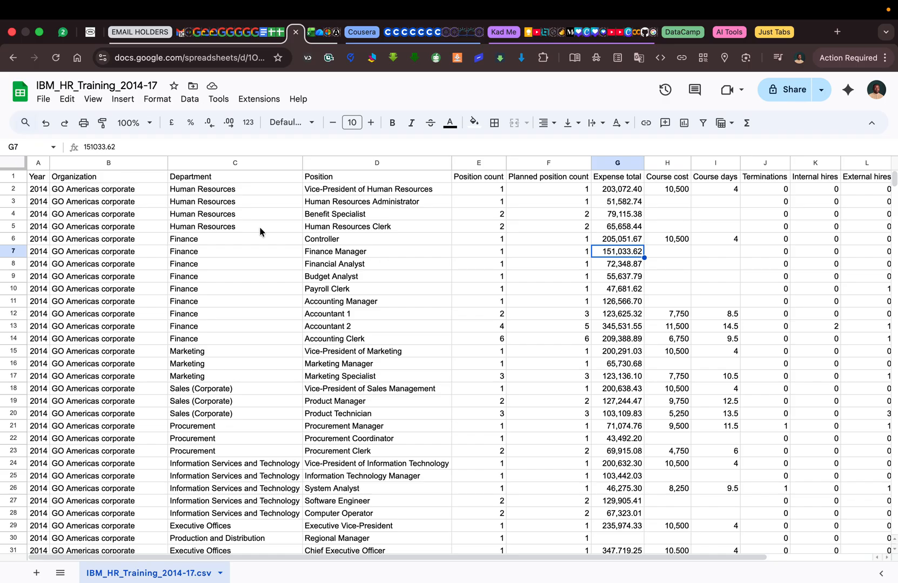
{"action": "scroll", "coordinate": [259, 227], "scroll_direction": "right", "scroll_amount": 4}
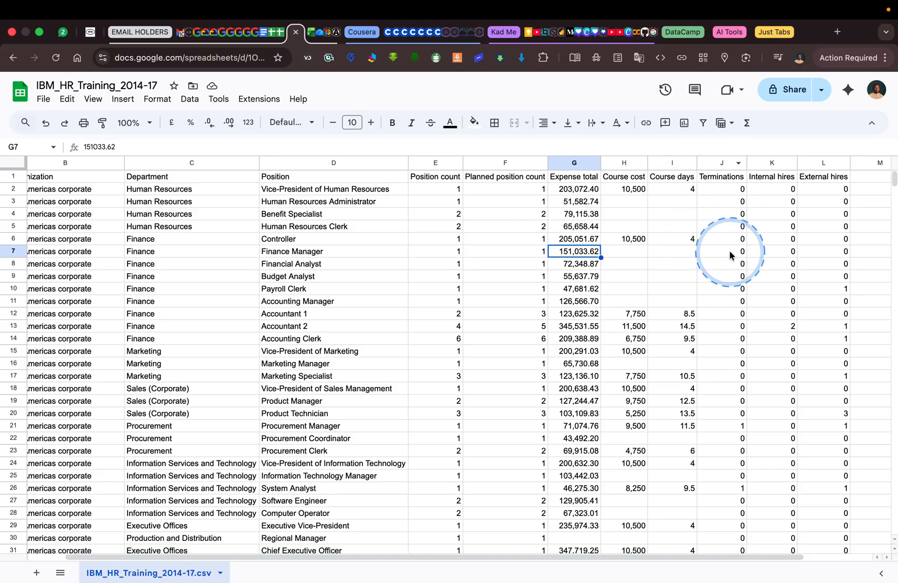
{"action": "scroll", "coordinate": [729, 255], "scroll_direction": "right", "scroll_amount": 2}
{"action": "scroll", "coordinate": [797, 231], "scroll_direction": "down", "scroll_amount": 2}
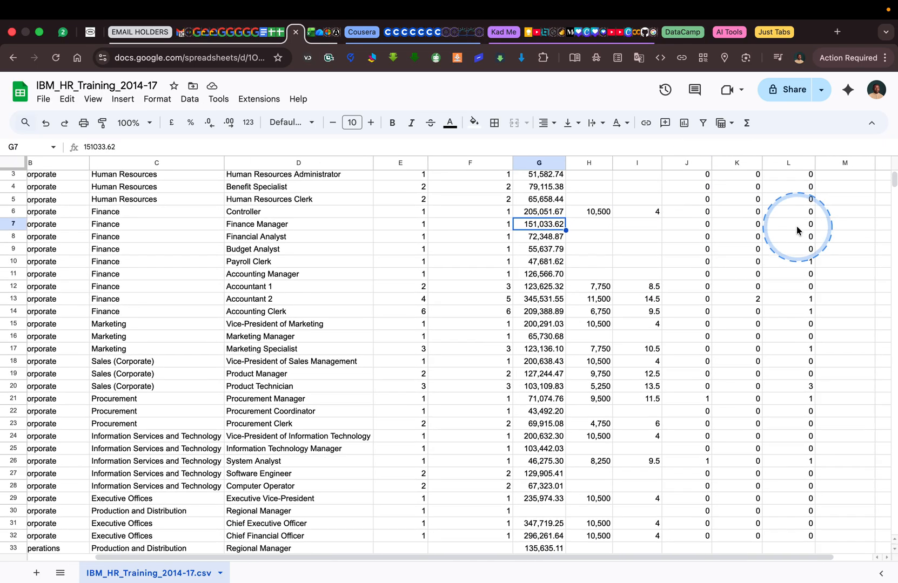
{"action": "scroll", "coordinate": [796, 225], "scroll_direction": "left", "scroll_amount": 3}
{"action": "scroll", "coordinate": [796, 226], "scroll_direction": "up", "scroll_amount": 1}
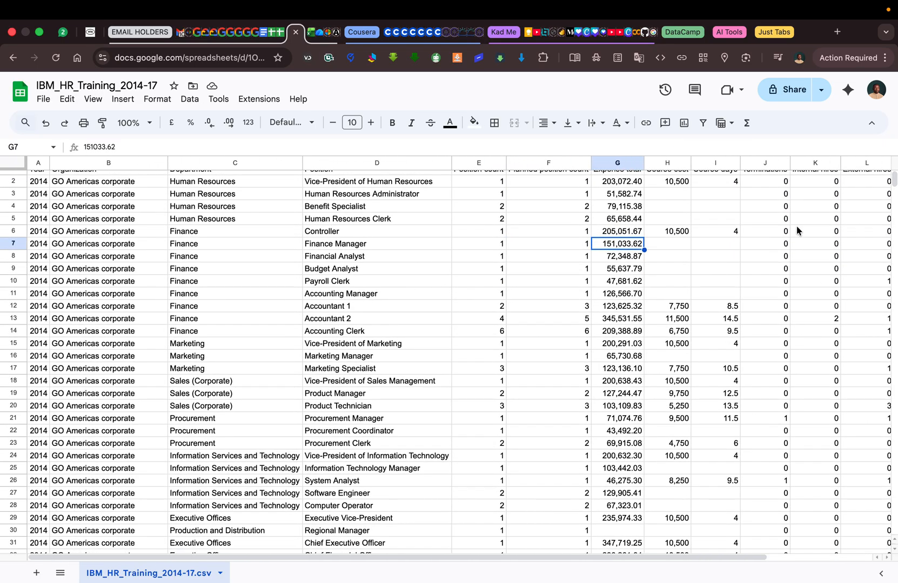
Examine the training data rows for missing values, selecting the Expense total cell in row 103, and return to the first records.
{"action": "scroll", "coordinate": [533, 259], "scroll_direction": "down", "scroll_amount": 5}
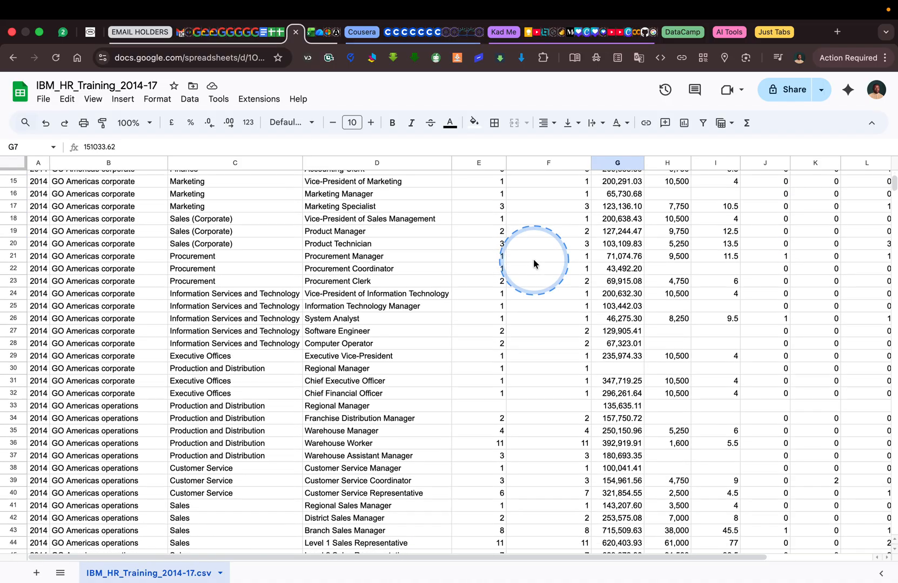
{"action": "scroll", "coordinate": [533, 259], "scroll_direction": "down", "scroll_amount": 6}
{"action": "scroll", "coordinate": [533, 259], "scroll_direction": "down", "scroll_amount": 1}
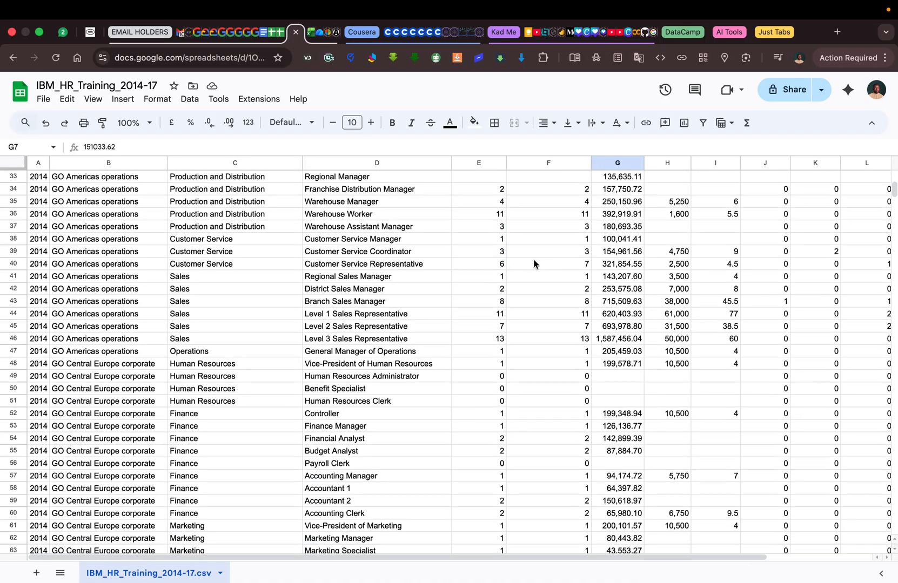
{"action": "scroll", "coordinate": [534, 259], "scroll_direction": "down", "scroll_amount": 8}
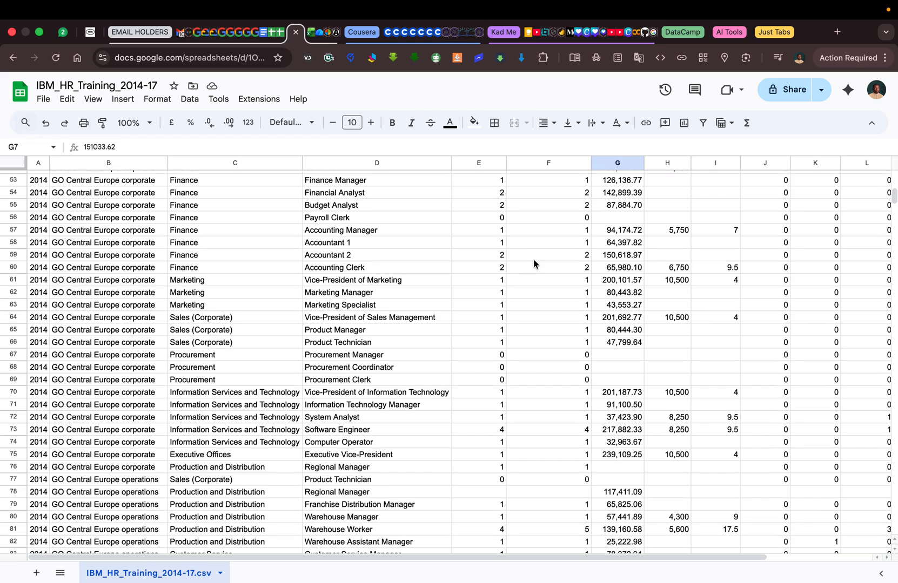
{"action": "scroll", "coordinate": [533, 259], "scroll_direction": "down", "scroll_amount": 7}
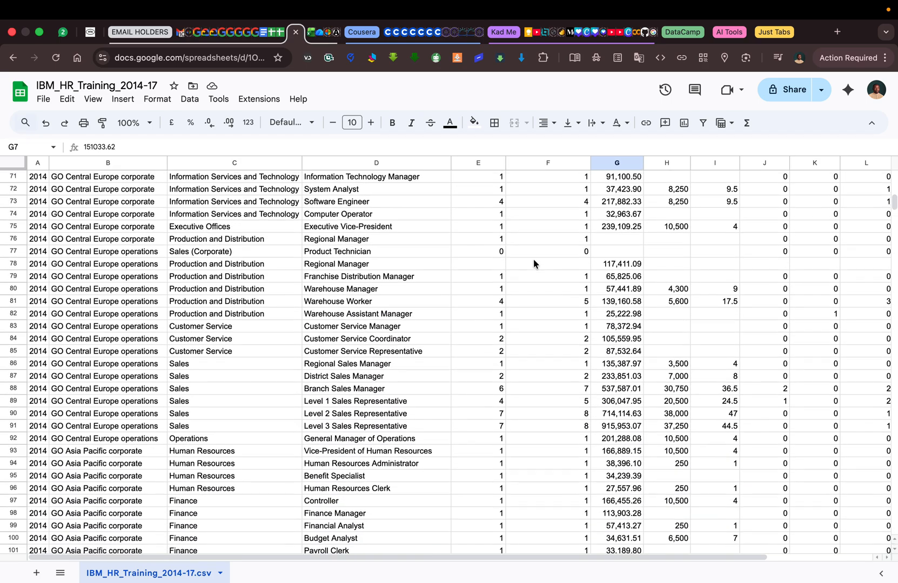
{"action": "scroll", "coordinate": [533, 263], "scroll_direction": "down", "scroll_amount": 8}
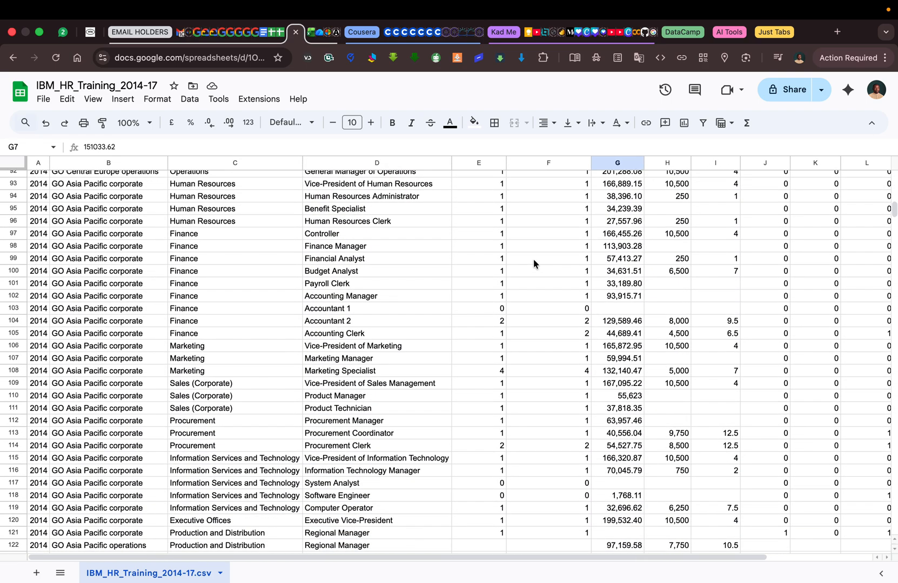
{"action": "left_click", "coordinate": [619, 309]}
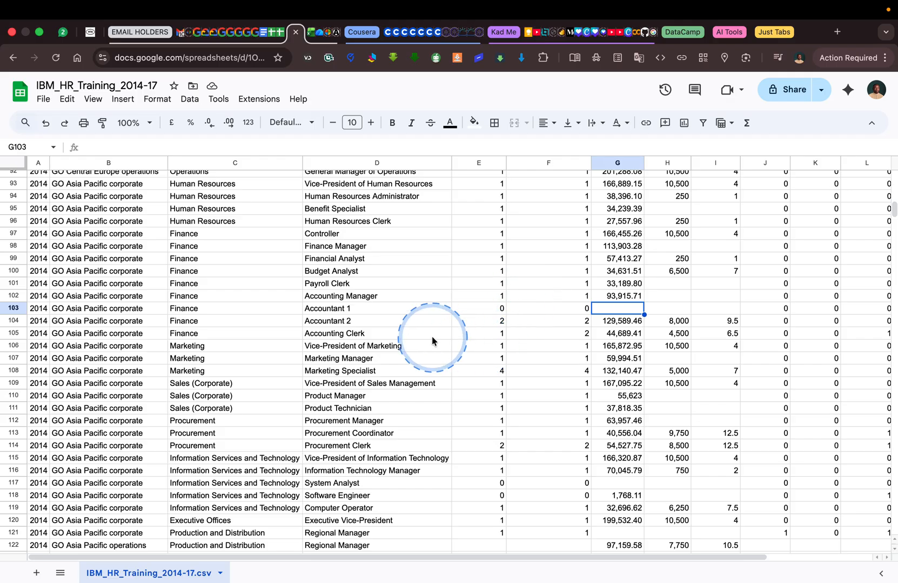
{"action": "scroll", "coordinate": [434, 340], "scroll_direction": "down", "scroll_amount": 2}
{"action": "scroll", "coordinate": [450, 298], "scroll_direction": "down", "scroll_amount": 1}
{"action": "scroll", "coordinate": [450, 298], "scroll_direction": "up", "scroll_amount": 12}
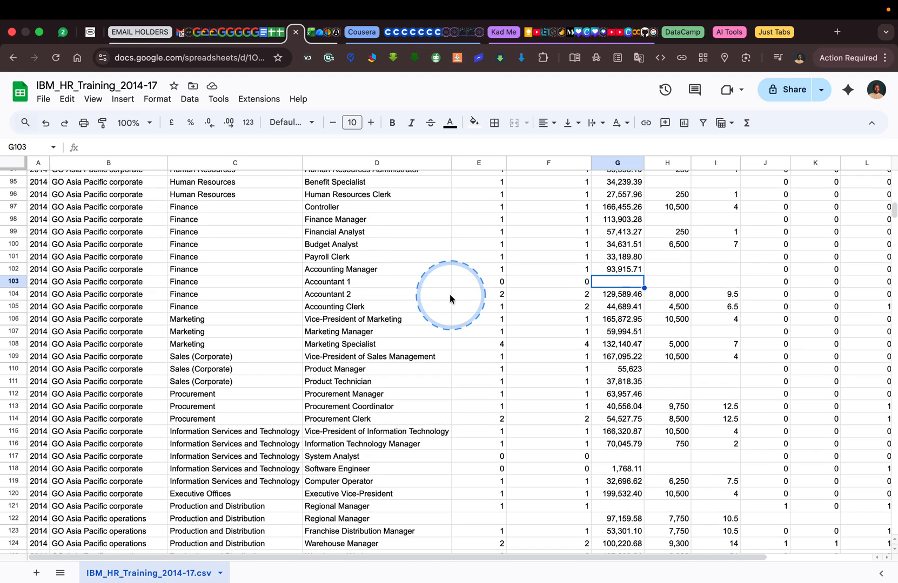
{"action": "scroll", "coordinate": [480, 346], "scroll_direction": "up", "scroll_amount": 13}
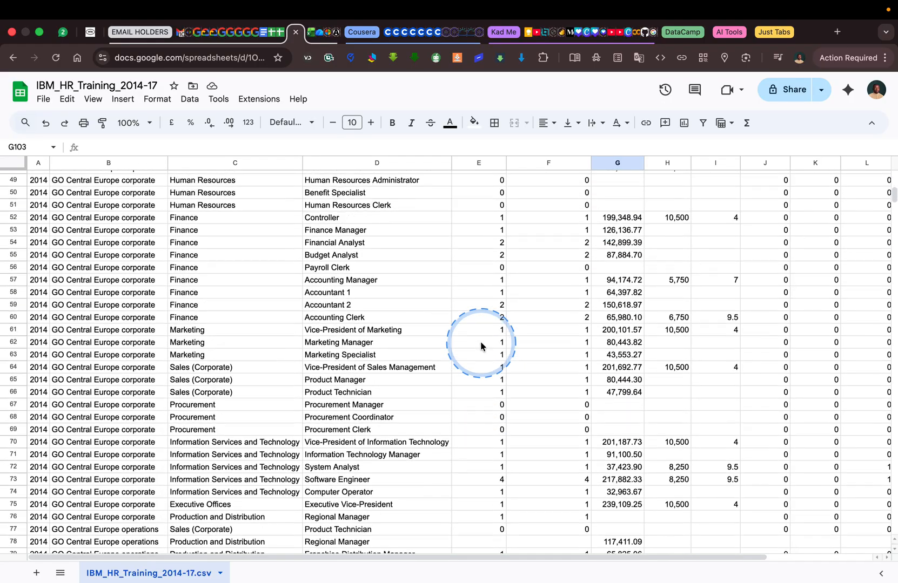
{"action": "scroll", "coordinate": [480, 346], "scroll_direction": "up", "scroll_amount": 5}
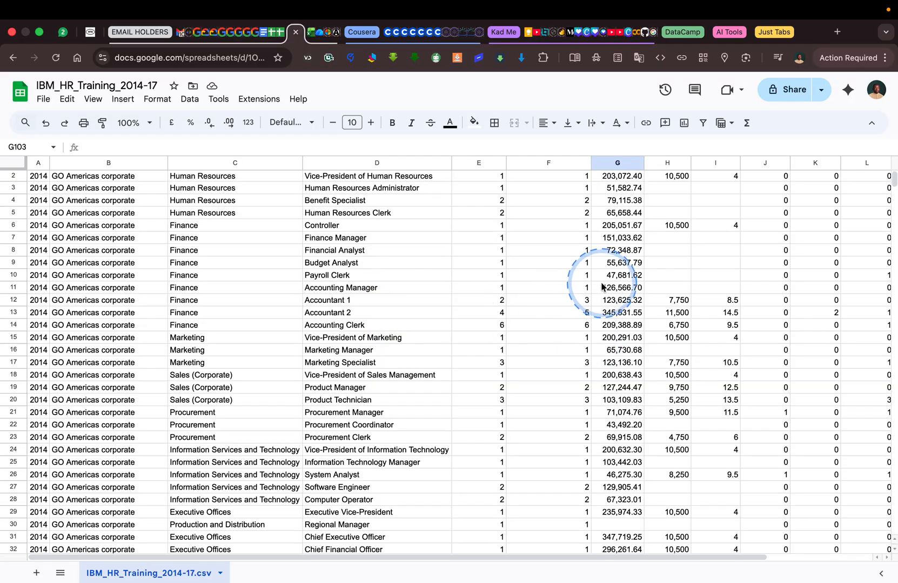
Switch from the spreadsheet to the IBM Cognos Analytics Content page showing My content.
{"action": "key", "text": "ctrl+Right"}
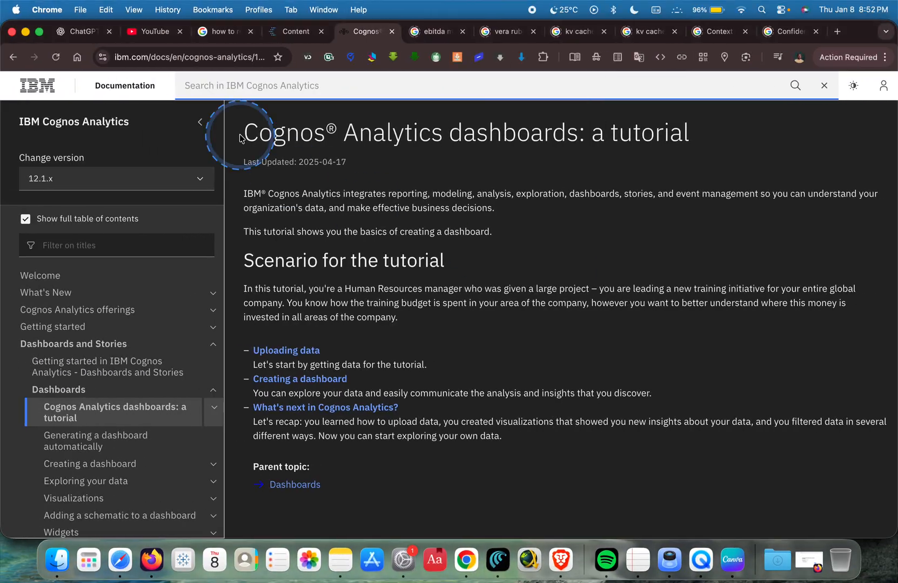
{"action": "left_click", "coordinate": [293, 29]}
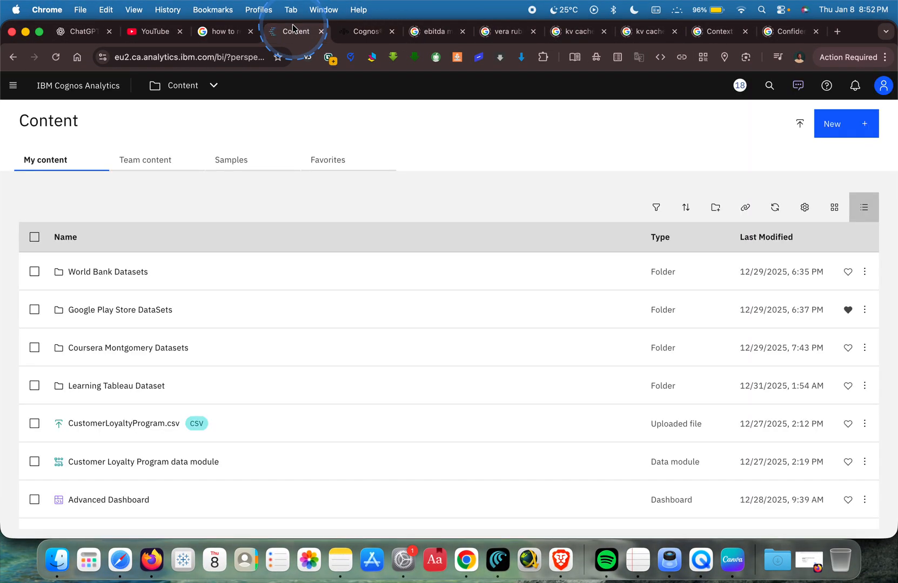
Upload the IBM_HR_Training_2014-17.csv file from the Downloads folder as a new data source.
{"action": "left_click", "coordinate": [14, 88]}
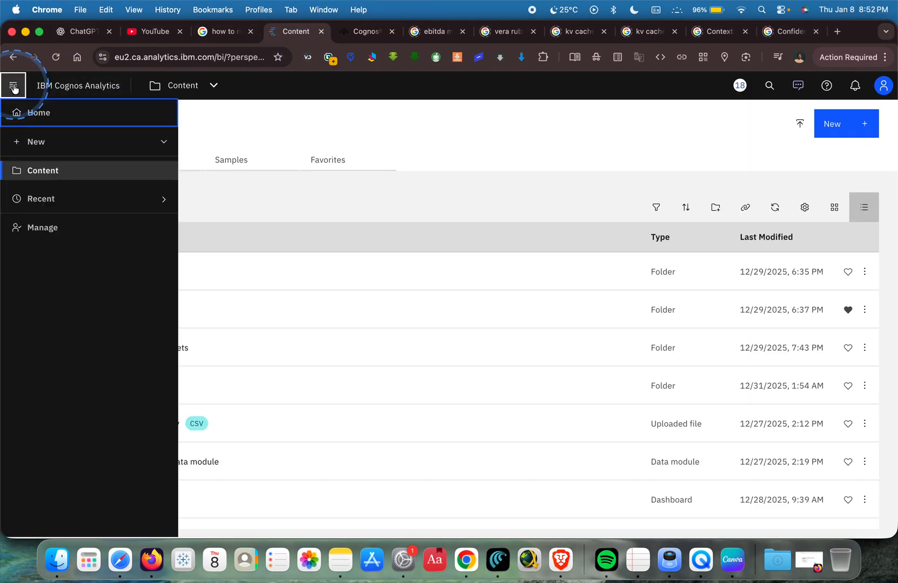
{"action": "left_click", "coordinate": [23, 144]}
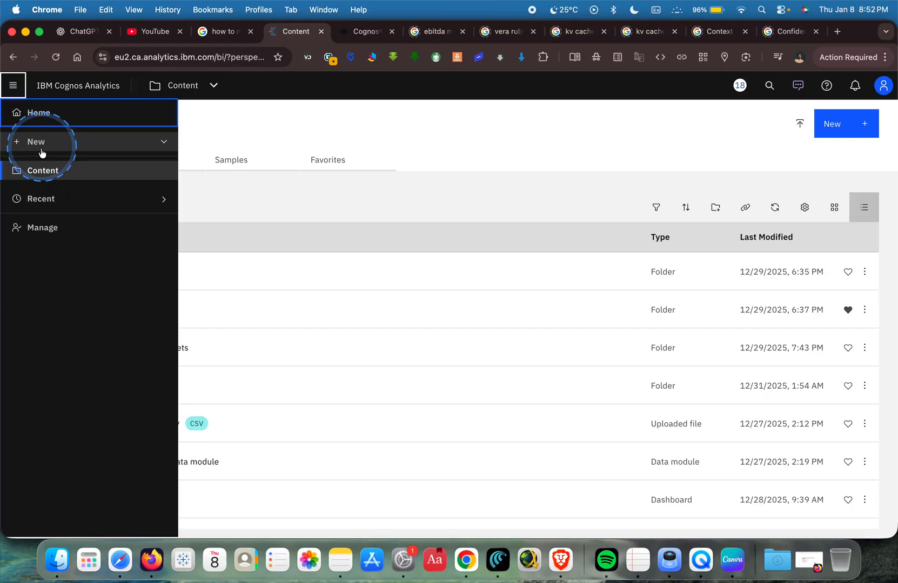
{"action": "left_click", "coordinate": [101, 141]}
{"action": "left_click", "coordinate": [82, 247]}
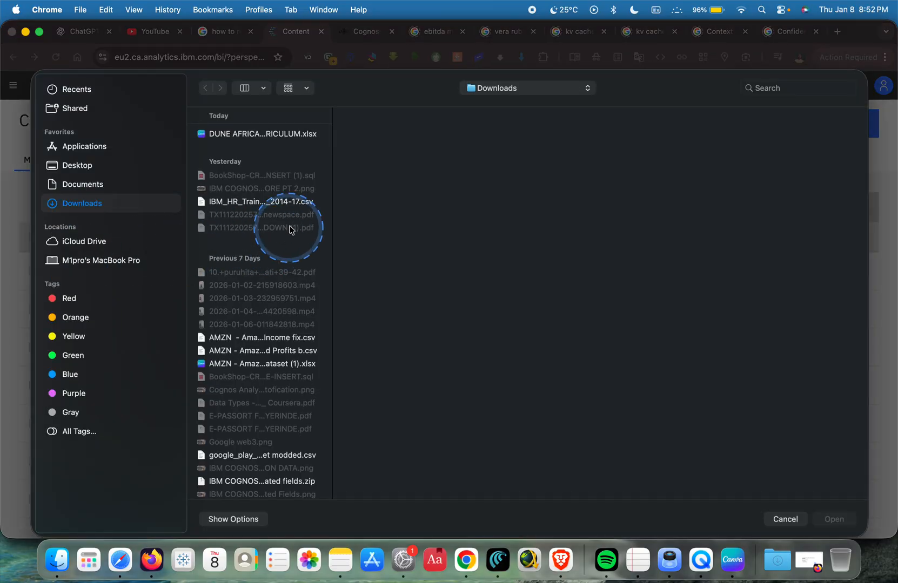
{"action": "left_click", "coordinate": [258, 203]}
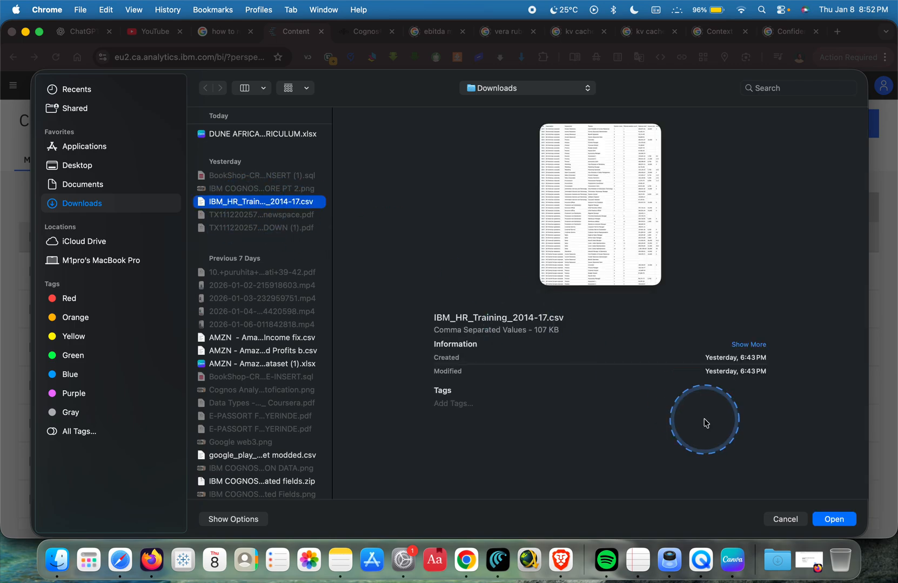
{"action": "left_click", "coordinate": [840, 519]}
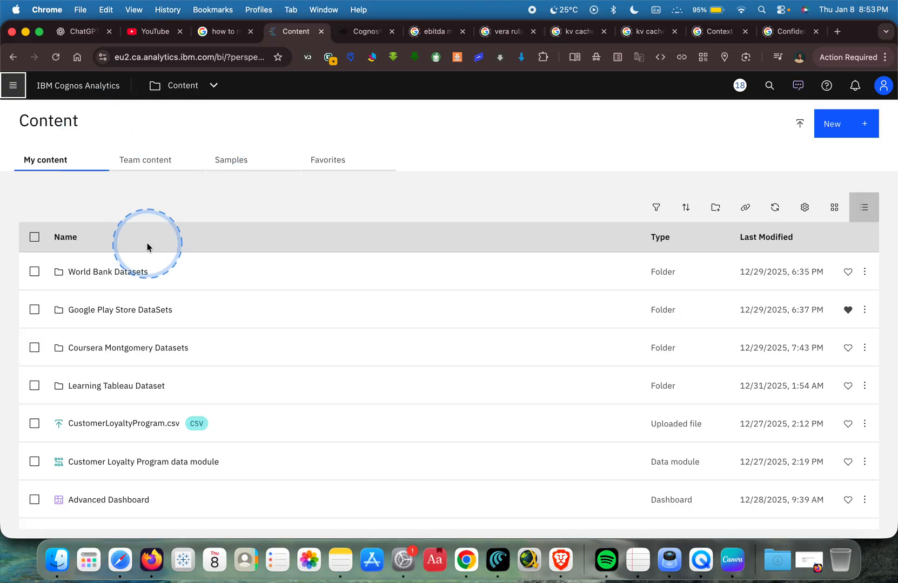
Create a new dashboard from the tabbed four-quadrant template whose upper-right quadrant is divided into four small panels.
{"action": "left_click", "coordinate": [8, 86]}
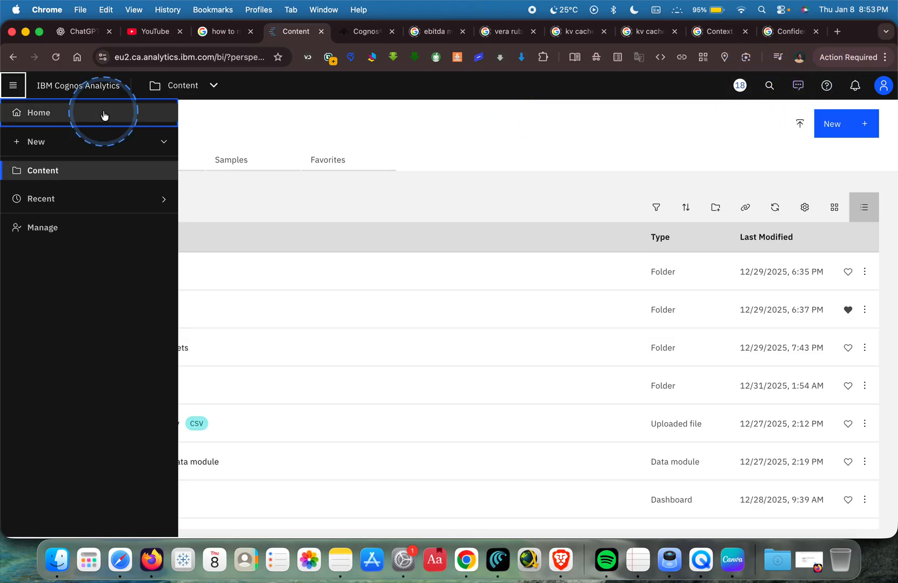
{"action": "left_click", "coordinate": [80, 143]}
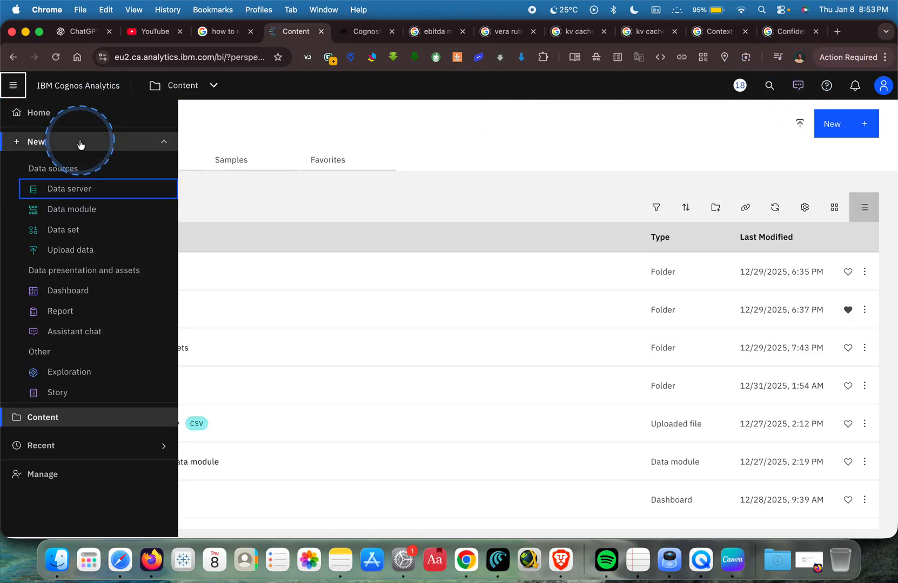
{"action": "left_click", "coordinate": [81, 291]}
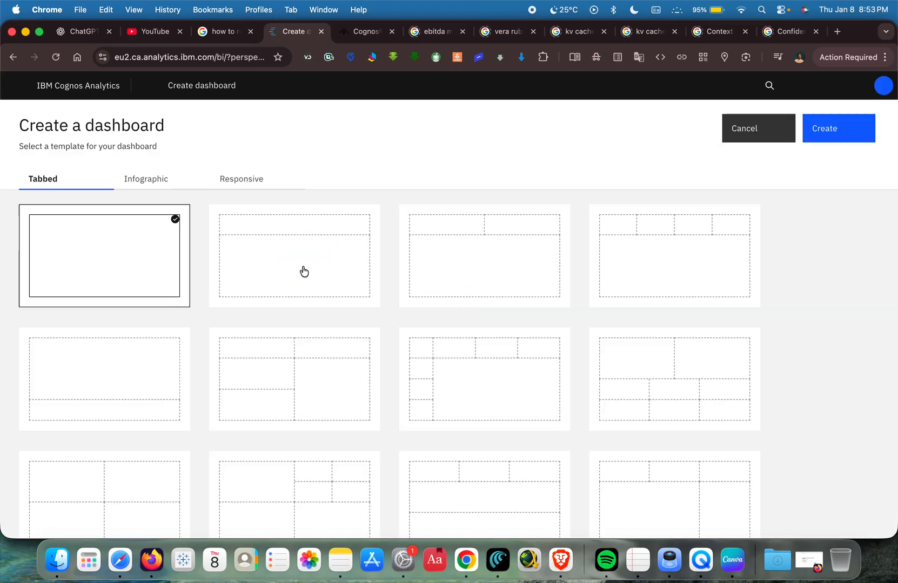
{"action": "scroll", "coordinate": [372, 349], "scroll_direction": "down", "scroll_amount": 5}
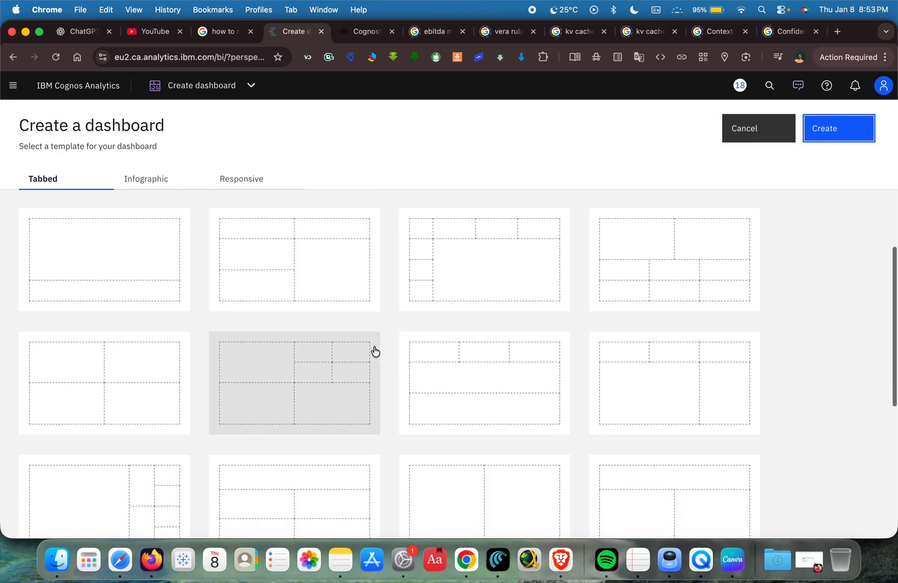
{"action": "scroll", "coordinate": [372, 351], "scroll_direction": "down", "scroll_amount": 1}
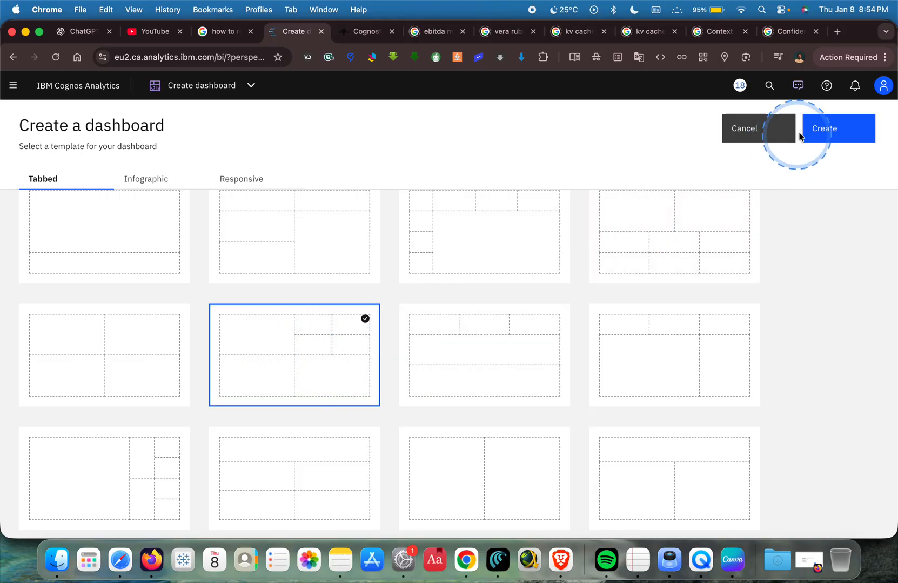
{"action": "left_click", "coordinate": [832, 126]}
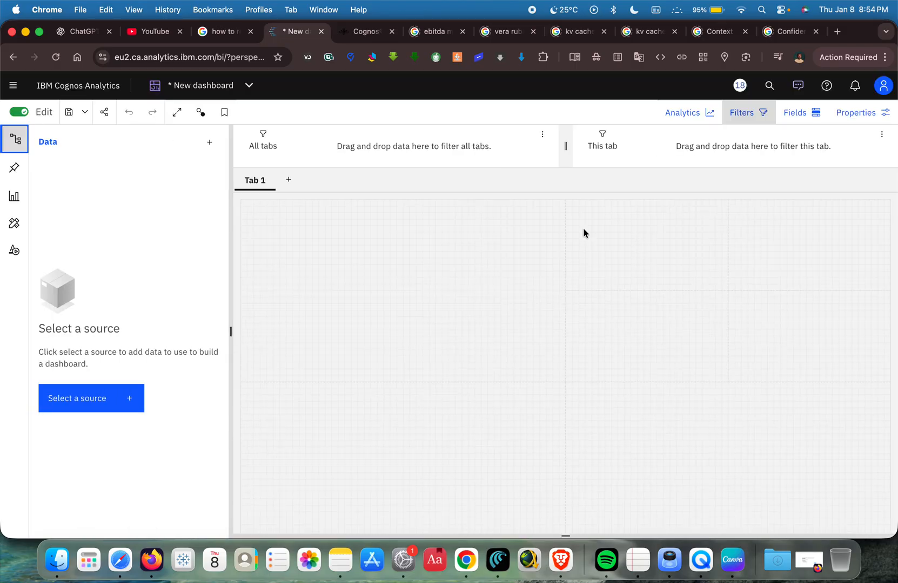
Add the uploaded IBM_HR_Training_2014-17.csv from My content as the dashboard's data source.
{"action": "key", "text": "ctrl+Left"}
{"action": "key", "text": "ctrl+Right"}
{"action": "left_click", "coordinate": [130, 411]}
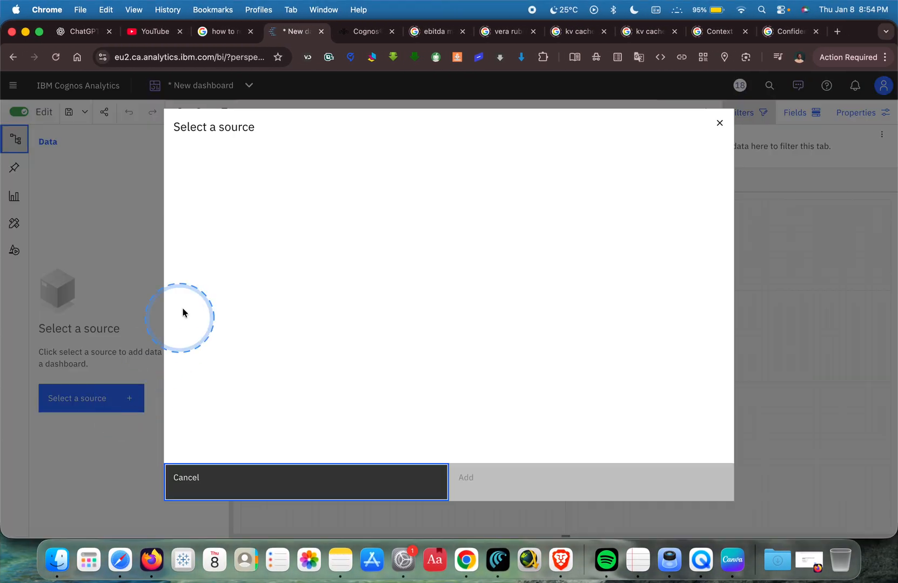
{"action": "left_click", "coordinate": [209, 171]}
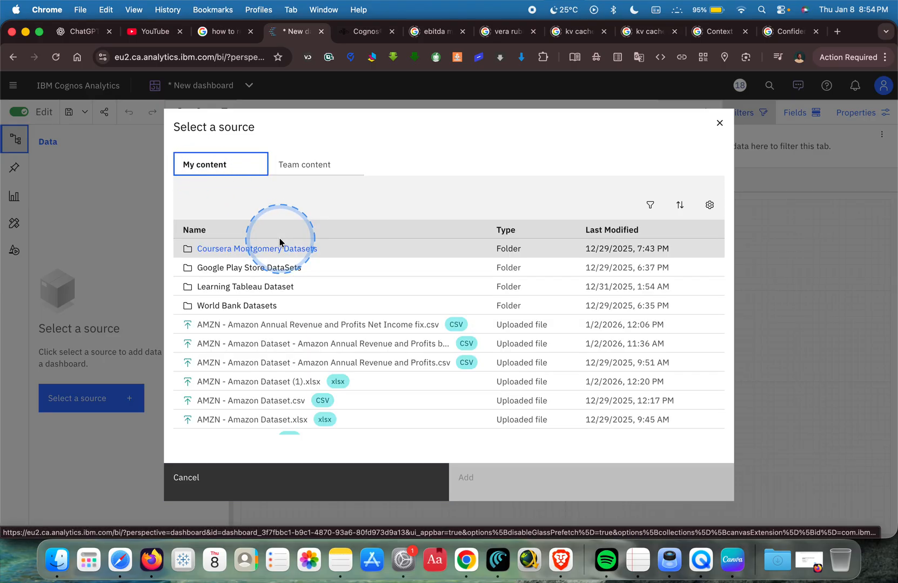
{"action": "scroll", "coordinate": [340, 294], "scroll_direction": "down", "scroll_amount": 4}
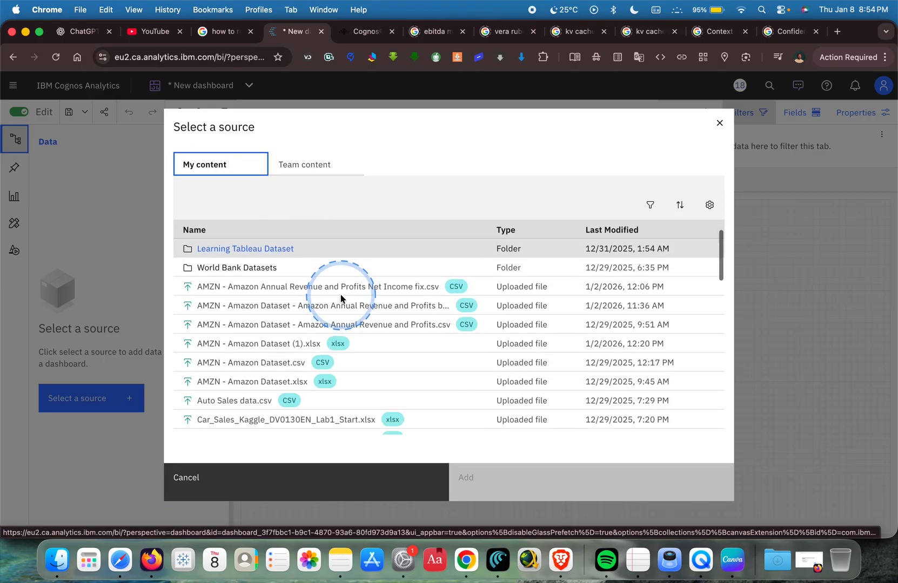
{"action": "scroll", "coordinate": [340, 294], "scroll_direction": "down", "scroll_amount": 15}
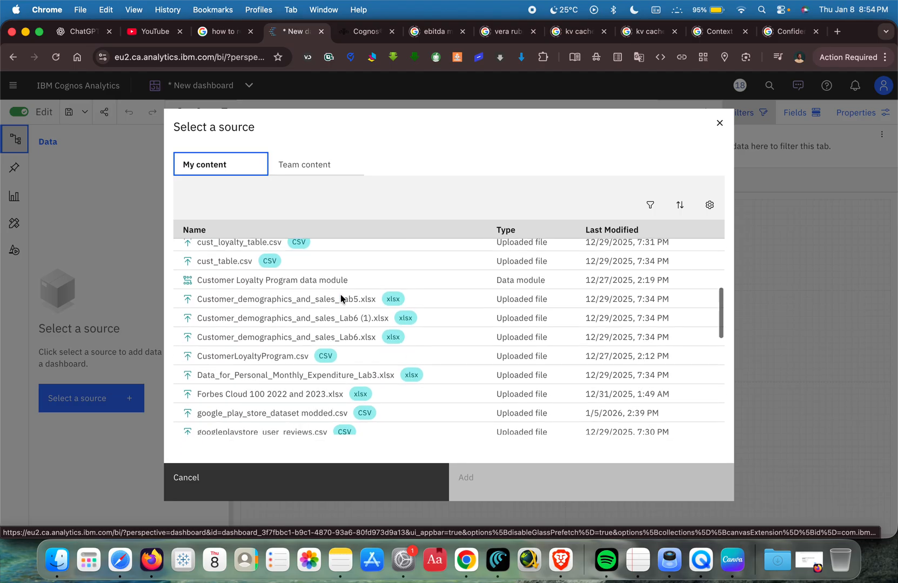
{"action": "scroll", "coordinate": [340, 298], "scroll_direction": "down", "scroll_amount": 1}
{"action": "left_click", "coordinate": [275, 255]}
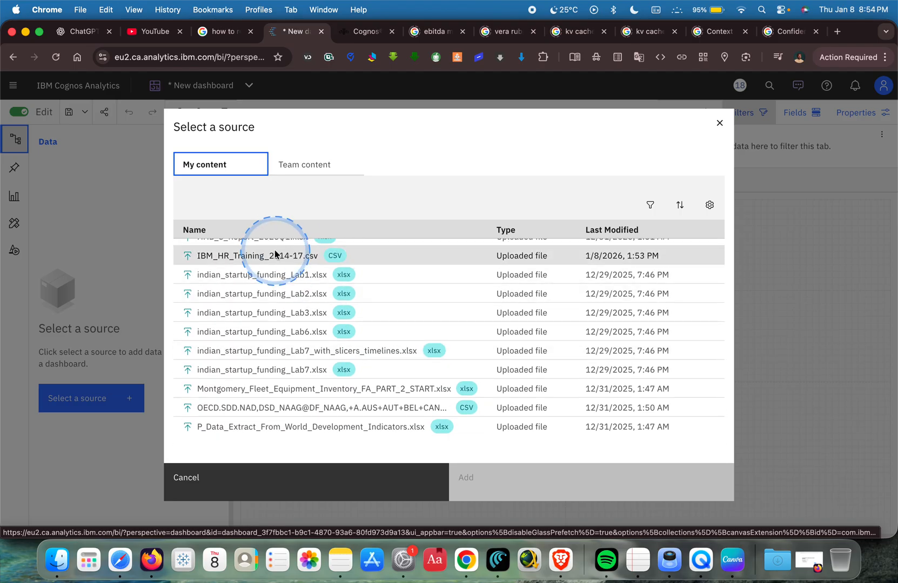
{"action": "left_click", "coordinate": [593, 487]}
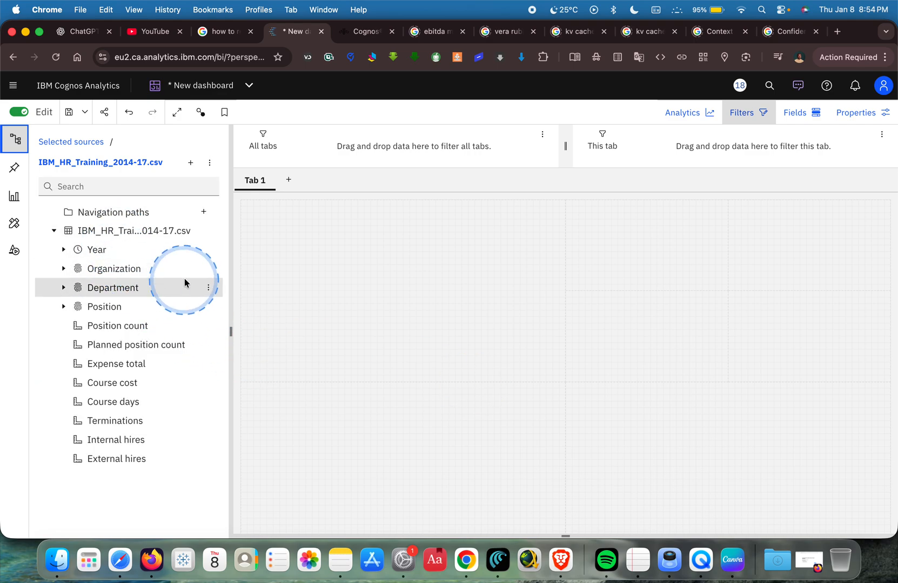
Examine the Organization field's properties, including its usage and aggregate settings, without changing them.
{"action": "right_click", "coordinate": [206, 270]}
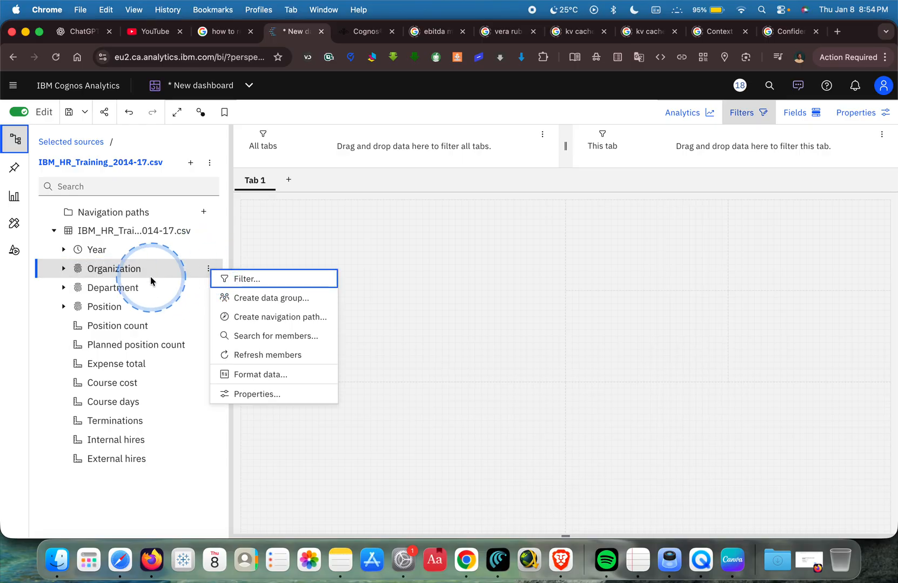
{"action": "left_click", "coordinate": [256, 395]}
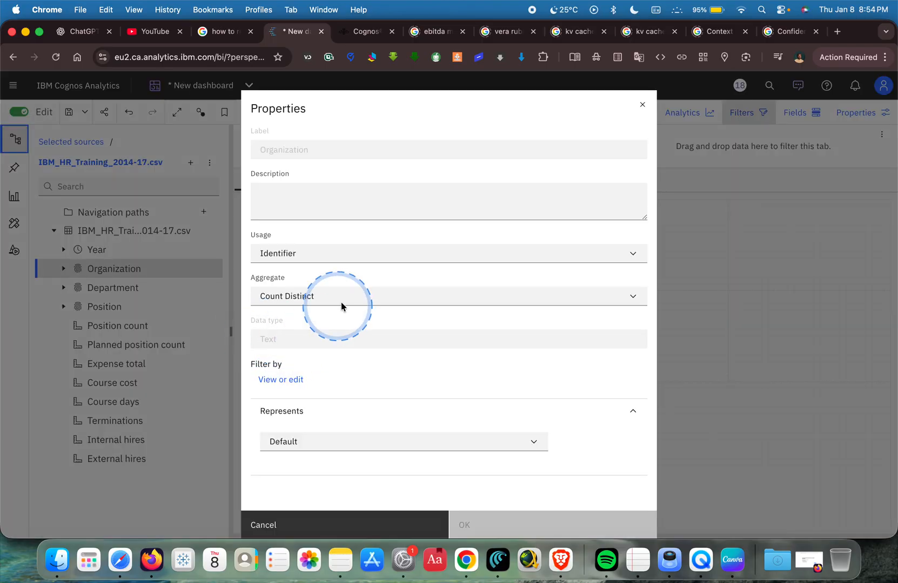
{"action": "left_click", "coordinate": [644, 105]}
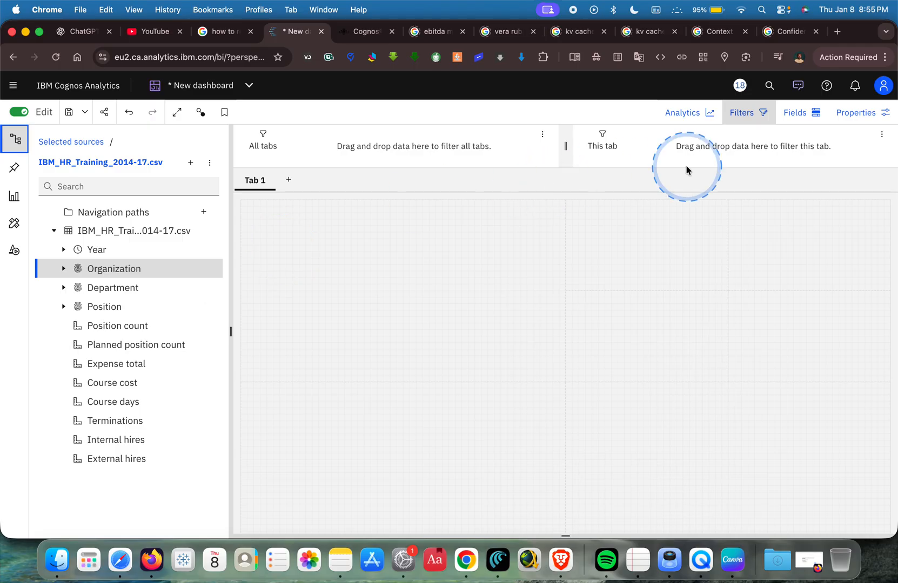
Open the Assistant and select IBM_HR_Training_2014-17.csv from My content as its data source.
{"action": "left_click", "coordinate": [798, 86]}
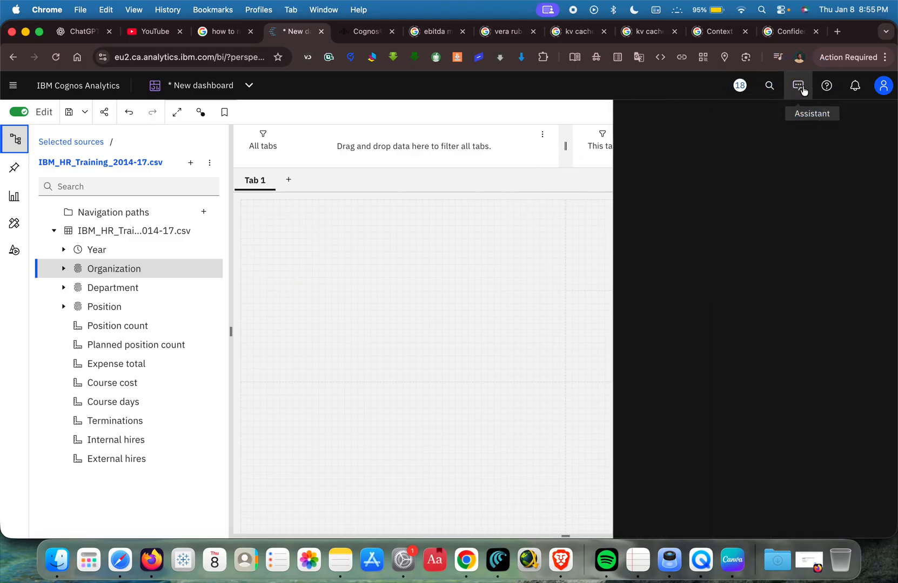
{"action": "left_click", "coordinate": [799, 86]}
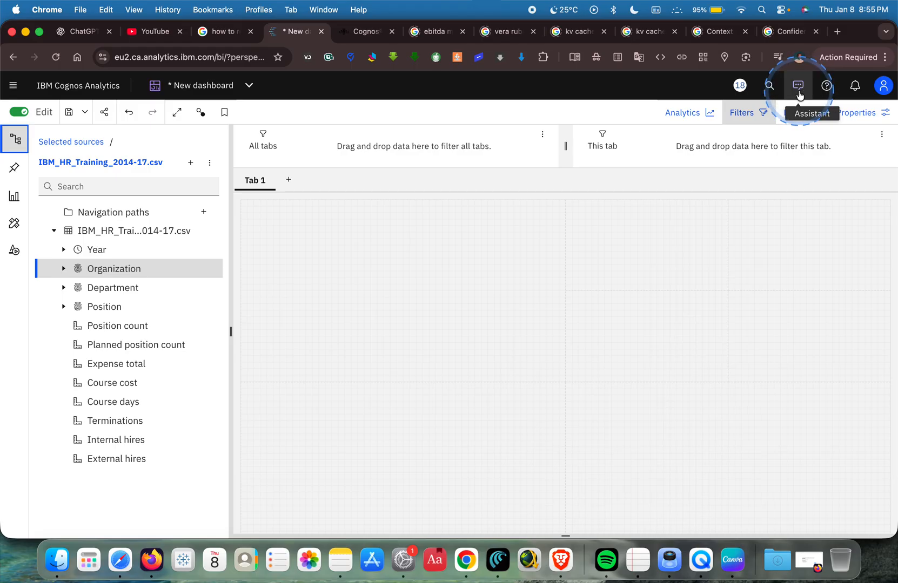
{"action": "left_click", "coordinate": [799, 93]}
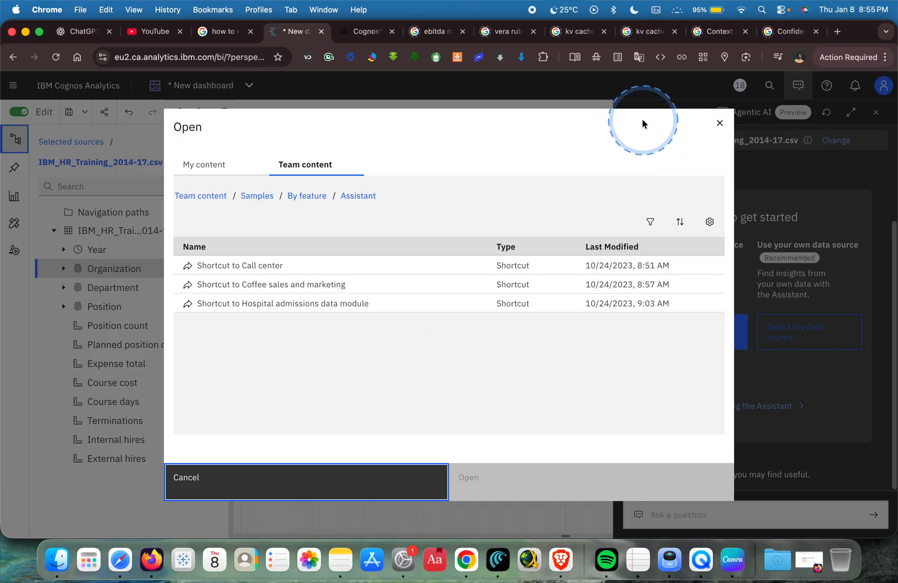
{"action": "left_click", "coordinate": [720, 124]}
{"action": "left_click", "coordinate": [788, 334]}
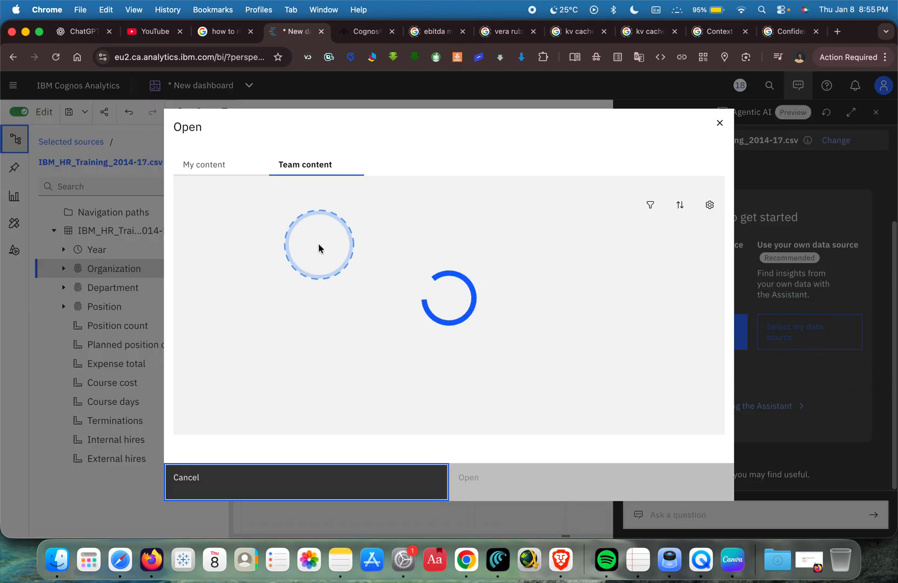
{"action": "left_click", "coordinate": [208, 170]}
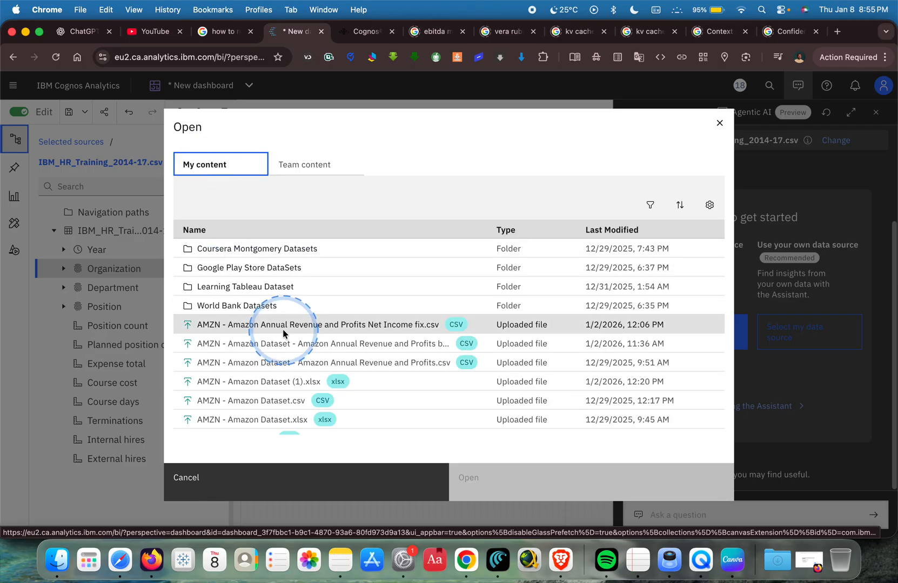
{"action": "scroll", "coordinate": [282, 329], "scroll_direction": "down", "scroll_amount": 15}
{"action": "scroll", "coordinate": [282, 330], "scroll_direction": "up", "scroll_amount": 5}
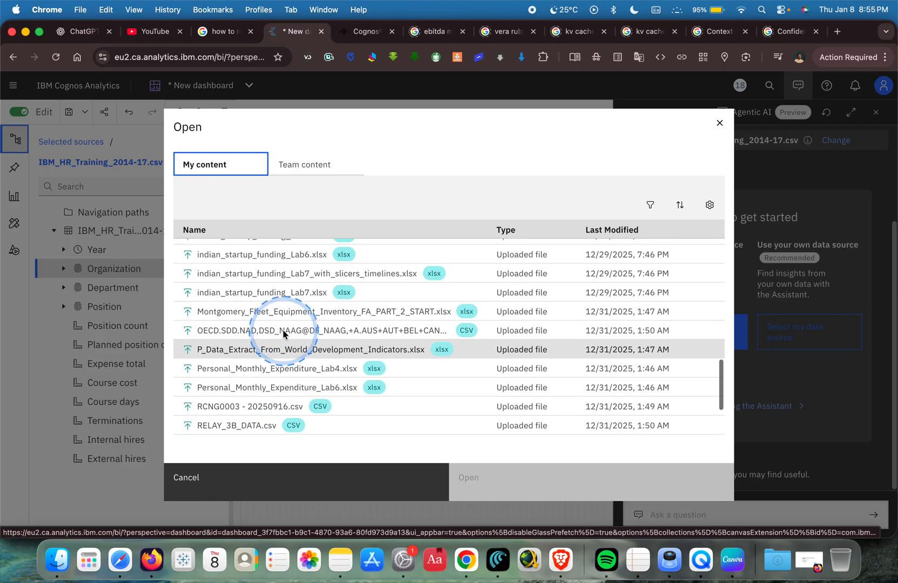
{"action": "left_click", "coordinate": [260, 313]}
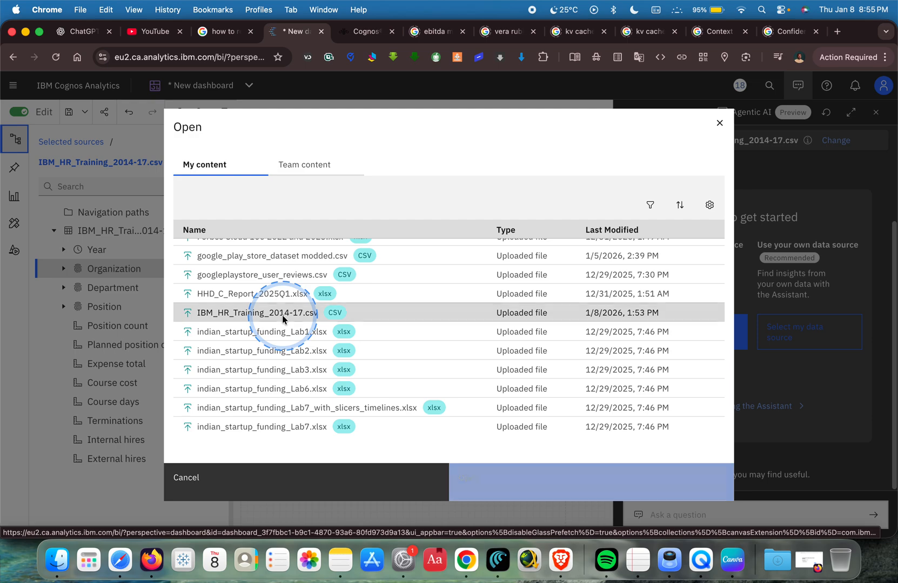
{"action": "left_click", "coordinate": [500, 478]}
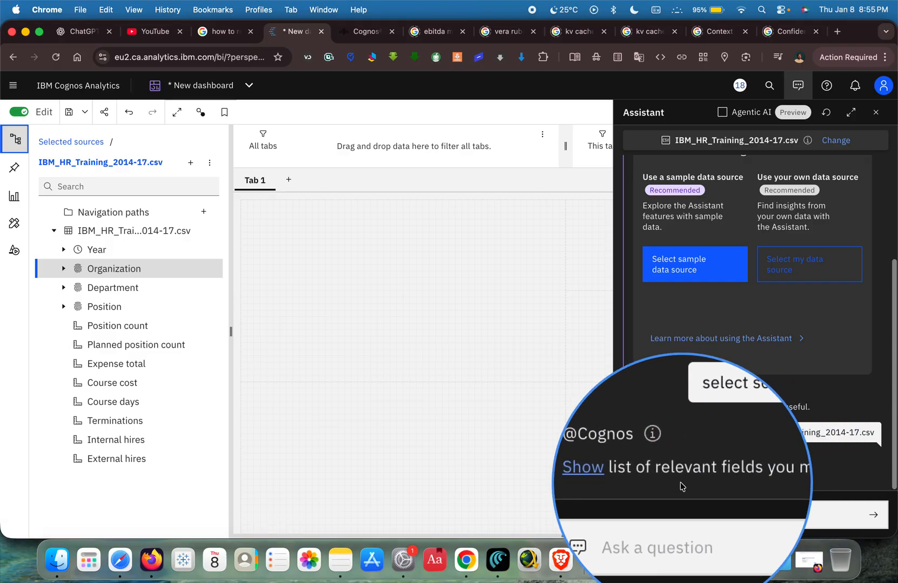
Show the Assistant's full list of relevant fields and review the concepts given for each one.
{"action": "left_click", "coordinate": [642, 475]}
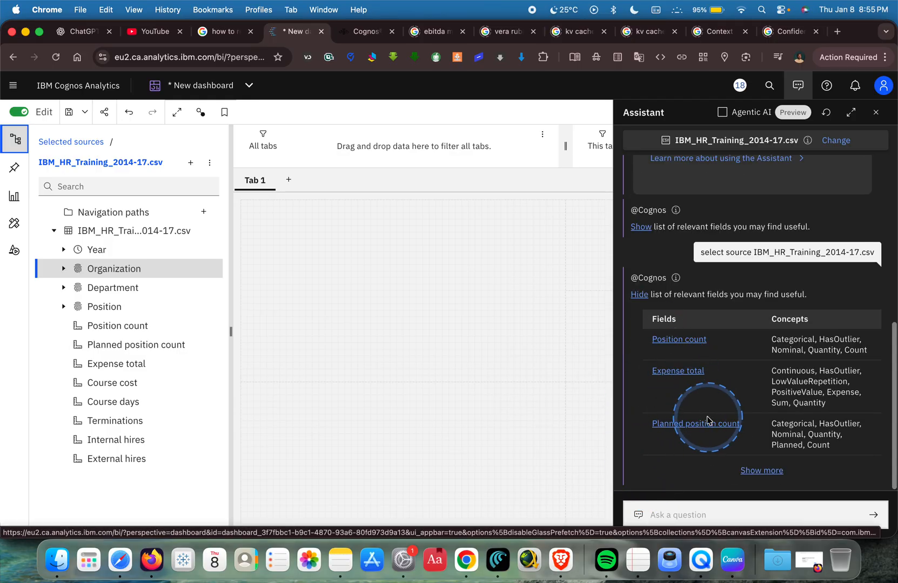
{"action": "left_click", "coordinate": [762, 470]}
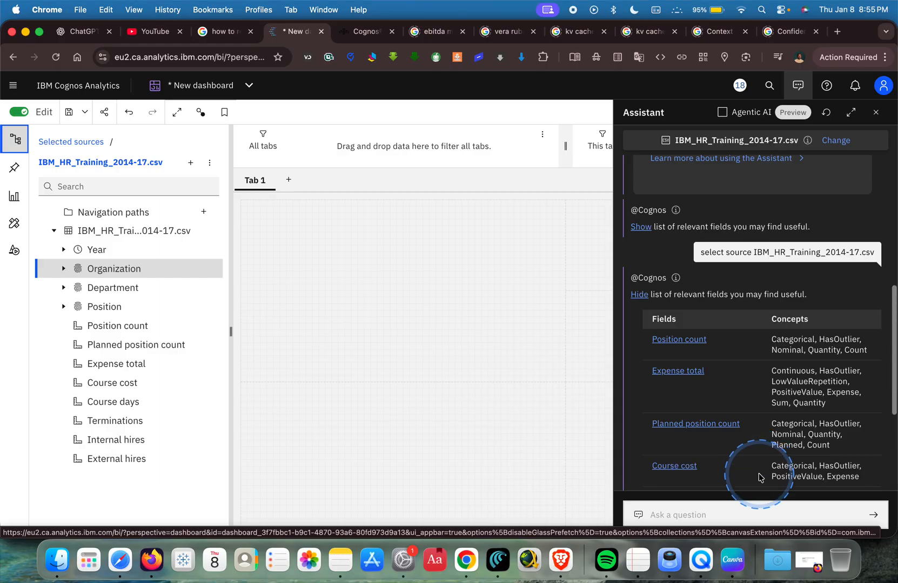
{"action": "scroll", "coordinate": [738, 443], "scroll_direction": "down", "scroll_amount": 4}
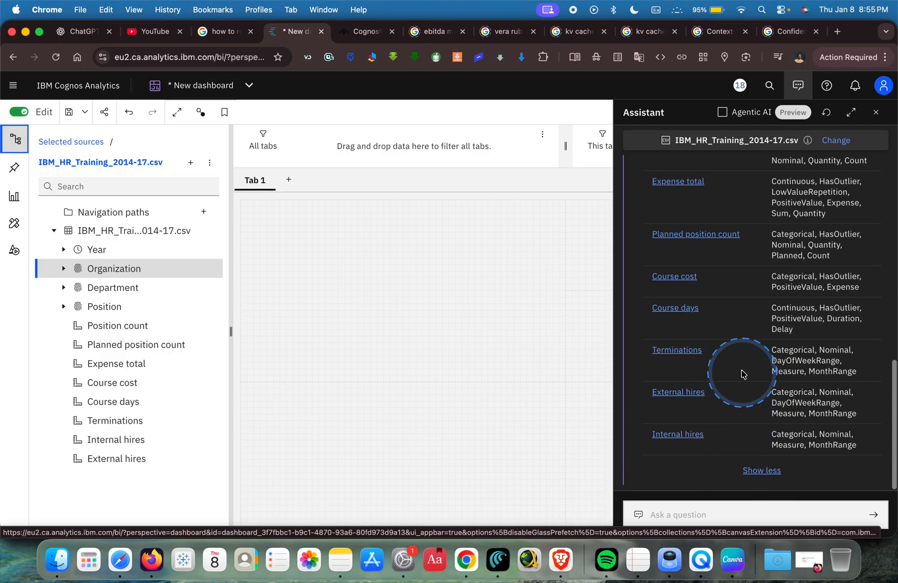
{"action": "scroll", "coordinate": [740, 372], "scroll_direction": "up", "scroll_amount": 3}
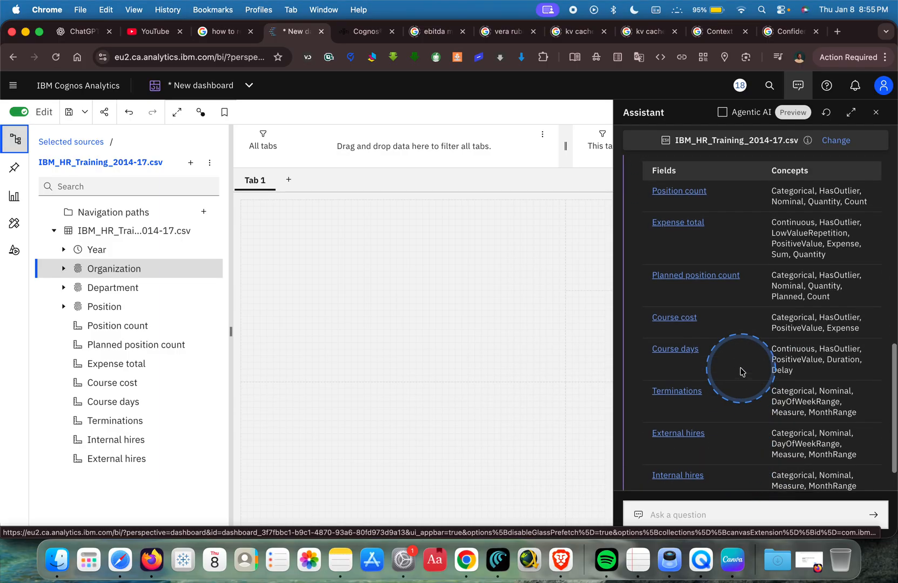
{"action": "scroll", "coordinate": [742, 371], "scroll_direction": "up", "scroll_amount": 2}
{"action": "scroll", "coordinate": [741, 372], "scroll_direction": "down", "scroll_amount": 5}
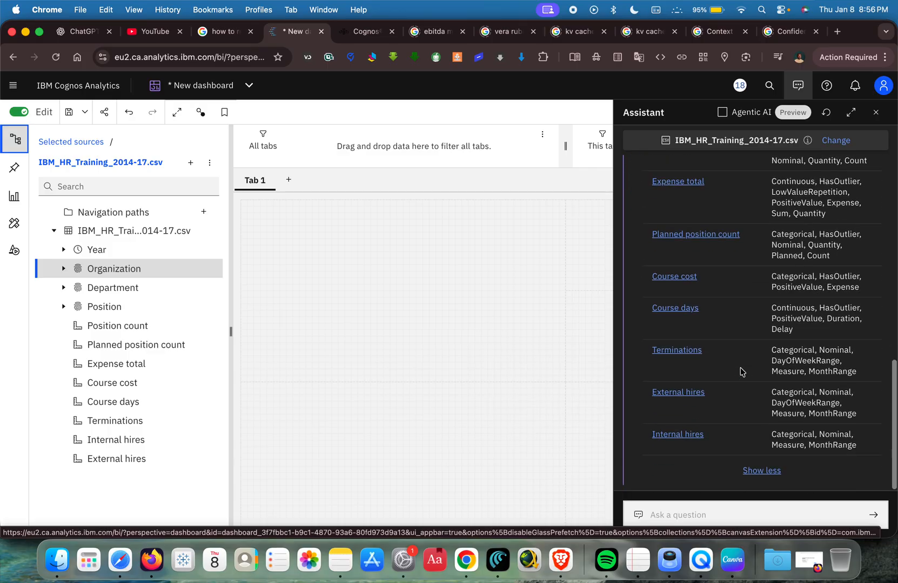
Ask the Assistant to create visuals along the line of expenses.
{"action": "left_click", "coordinate": [753, 515]}
{"action": "left_click", "coordinate": [743, 509]}
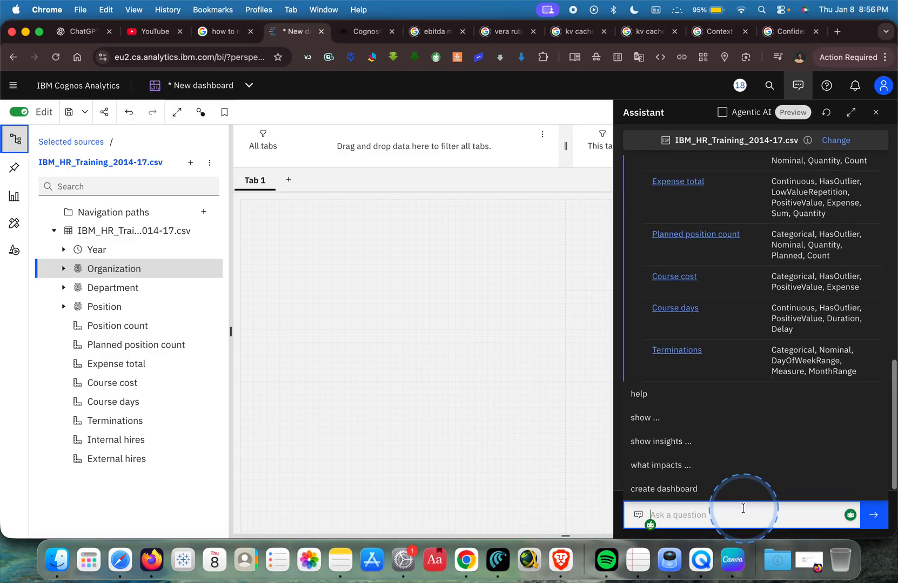
{"action": "type", "text": "create"}
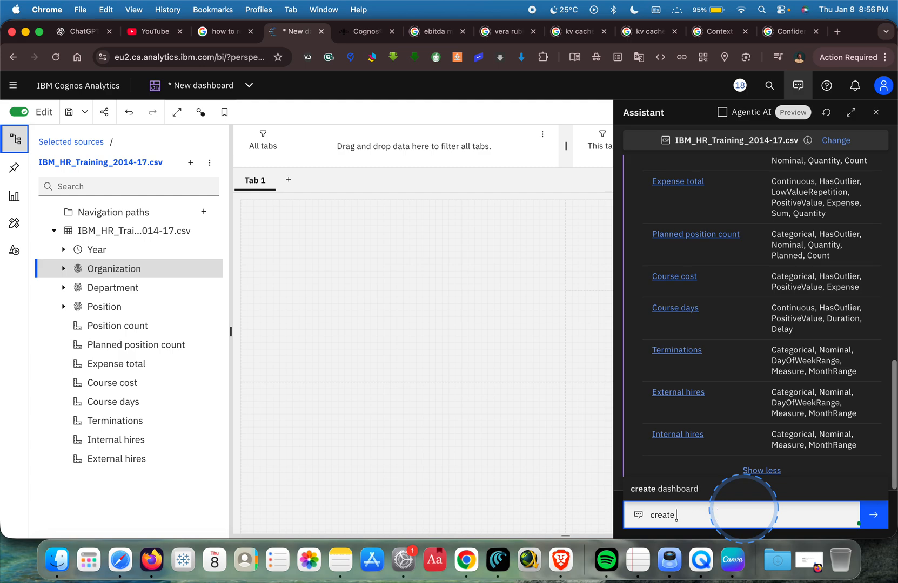
{"action": "type", "text": "visuals along the line of expe"}
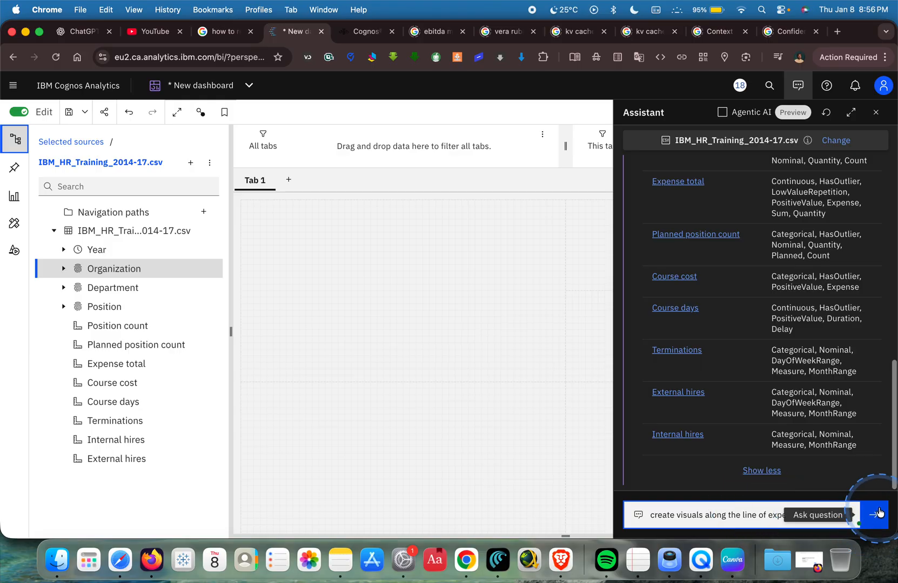
{"action": "left_click", "coordinate": [873, 515]}
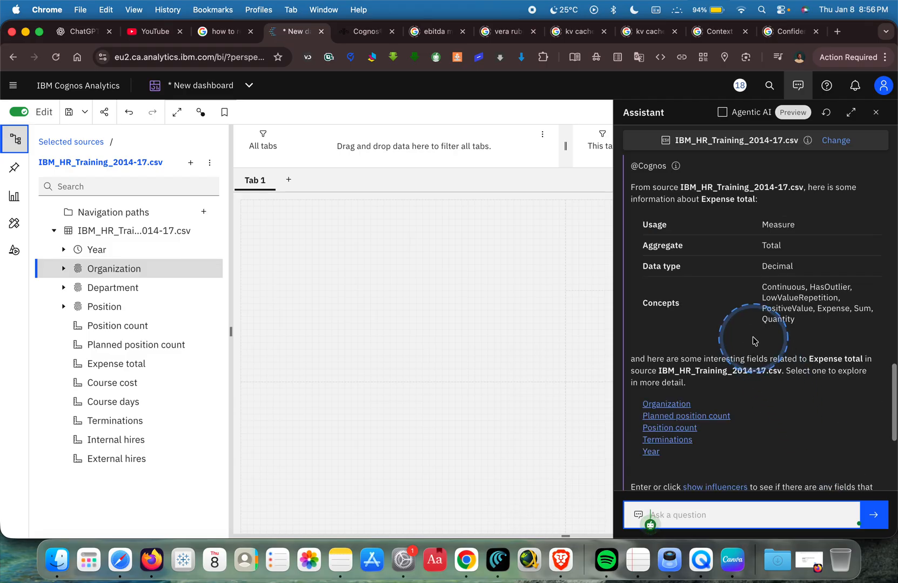
Review the Assistant's Expense total answer and resolve its ambiguous "line of expenses" reference to the Course cost field.
{"action": "scroll", "coordinate": [754, 341], "scroll_direction": "down", "scroll_amount": 5}
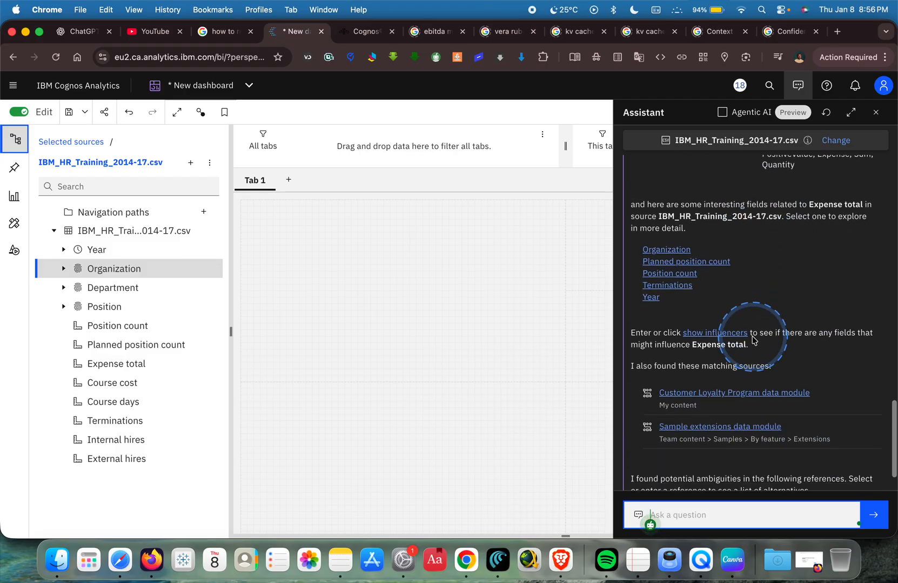
{"action": "scroll", "coordinate": [788, 309], "scroll_direction": "down", "scroll_amount": 2}
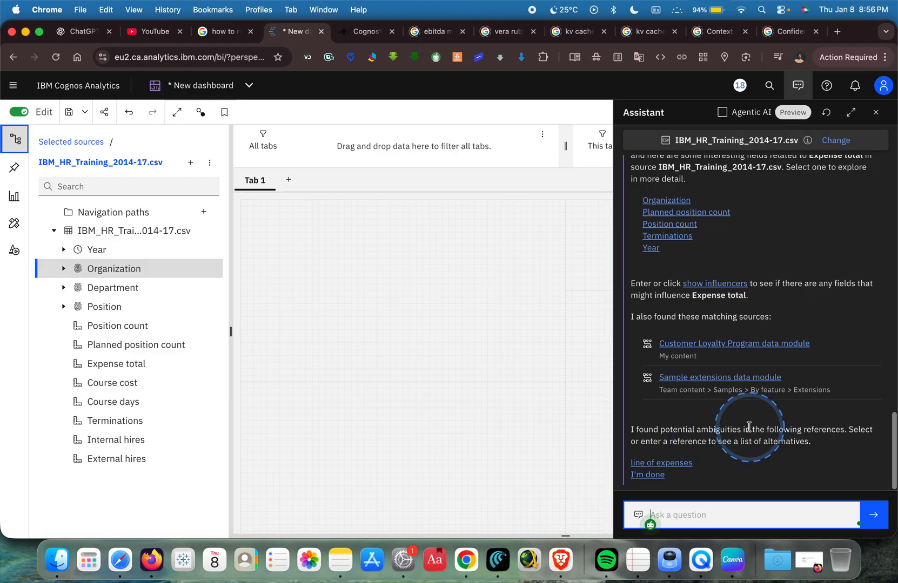
{"action": "left_click", "coordinate": [693, 464]}
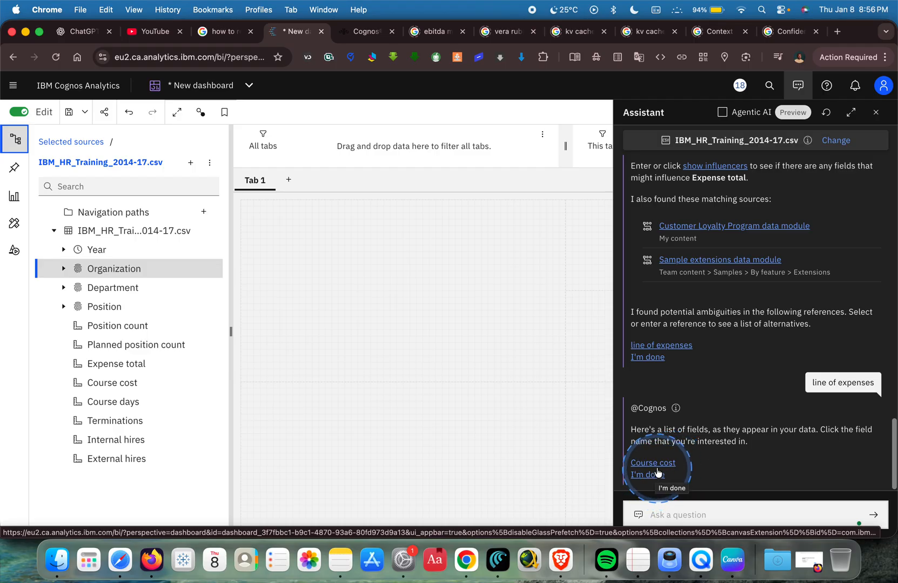
{"action": "left_click", "coordinate": [652, 463]}
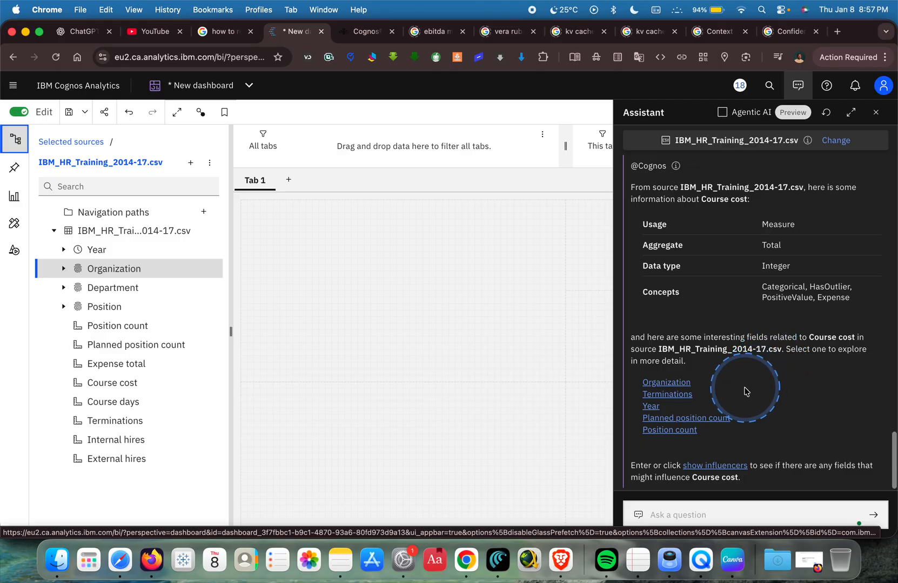
Show the influencers for Course cost and review the generated visualization, top insights and key drivers.
{"action": "left_click", "coordinate": [716, 467]}
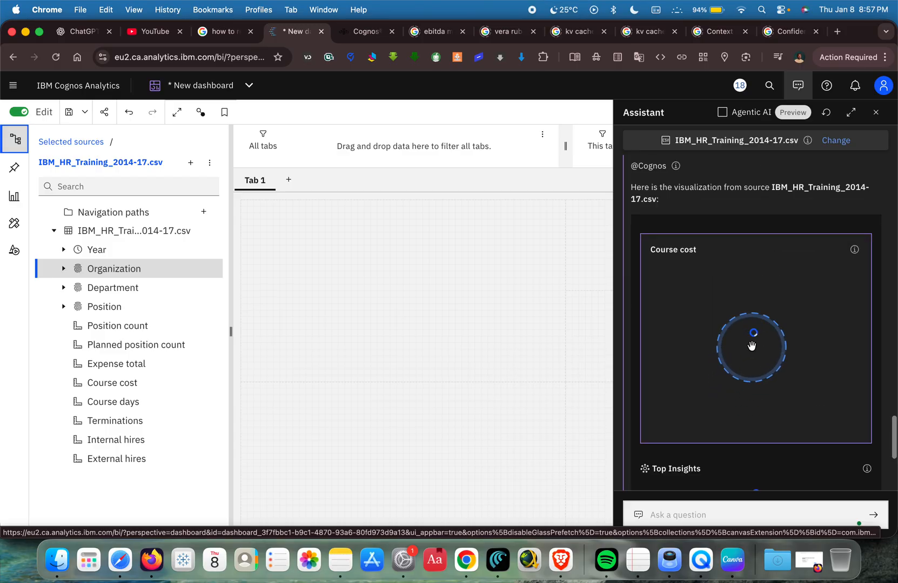
{"action": "scroll", "coordinate": [757, 319], "scroll_direction": "up", "scroll_amount": 1}
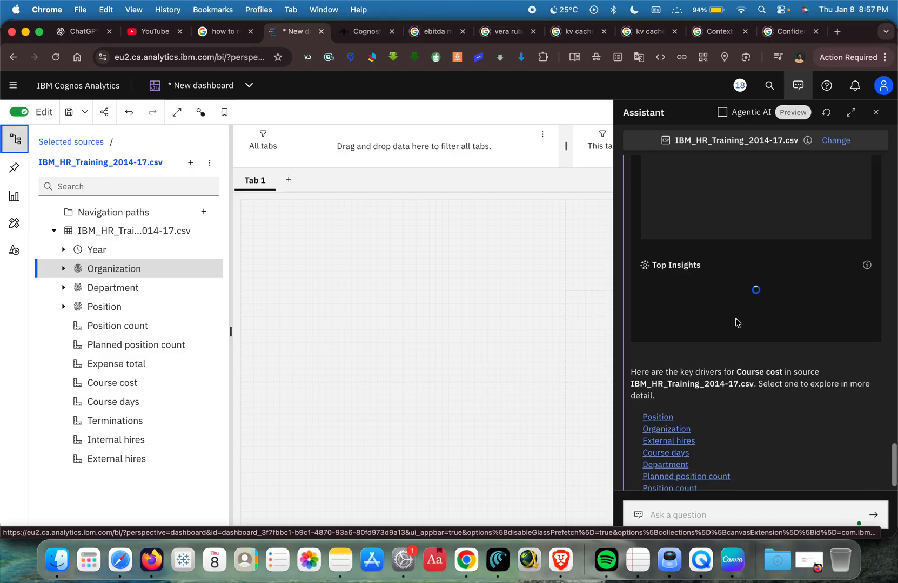
{"action": "left_click", "coordinate": [735, 324]}
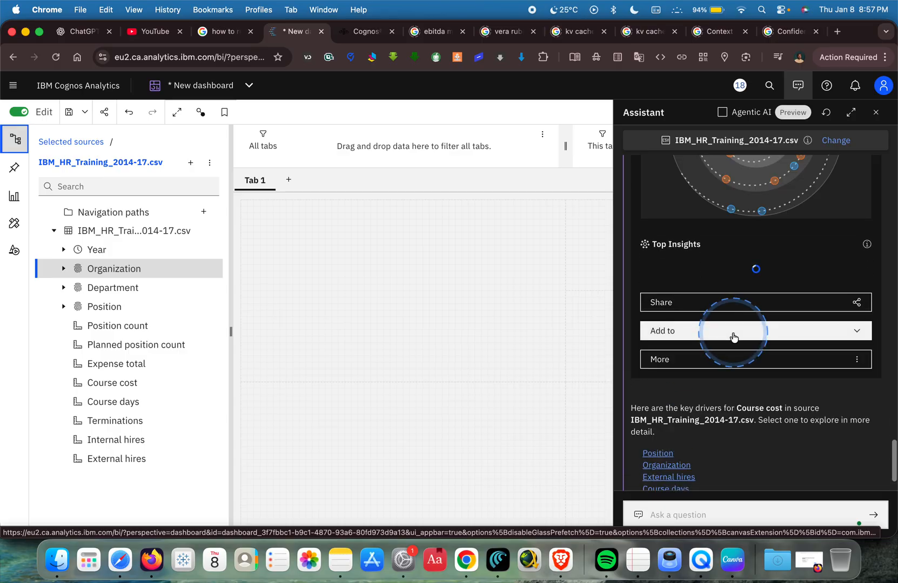
{"action": "scroll", "coordinate": [739, 342], "scroll_direction": "down", "scroll_amount": 2}
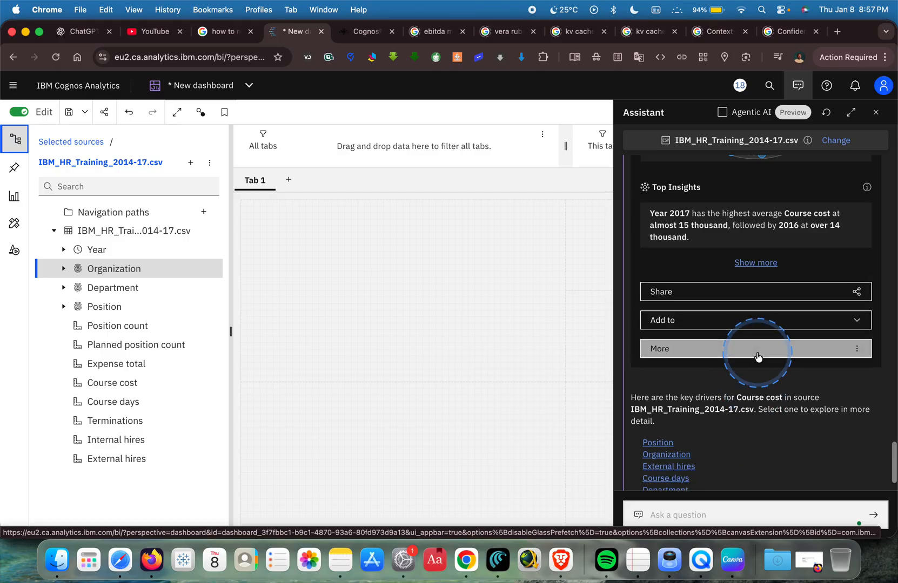
{"action": "scroll", "coordinate": [758, 357], "scroll_direction": "up", "scroll_amount": 2}
{"action": "scroll", "coordinate": [758, 356], "scroll_direction": "up", "scroll_amount": 5}
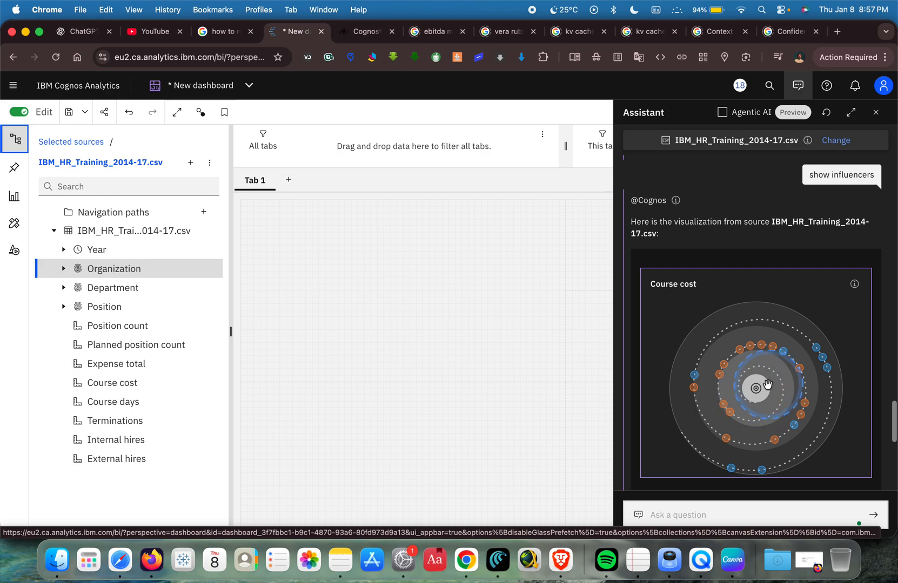
Place the Assistant's Course cost driver visualization on the Tab 1 canvas and close the Assistant.
{"action": "left_click_drag", "start_coordinate": [757, 388], "coordinate": [545, 348]}
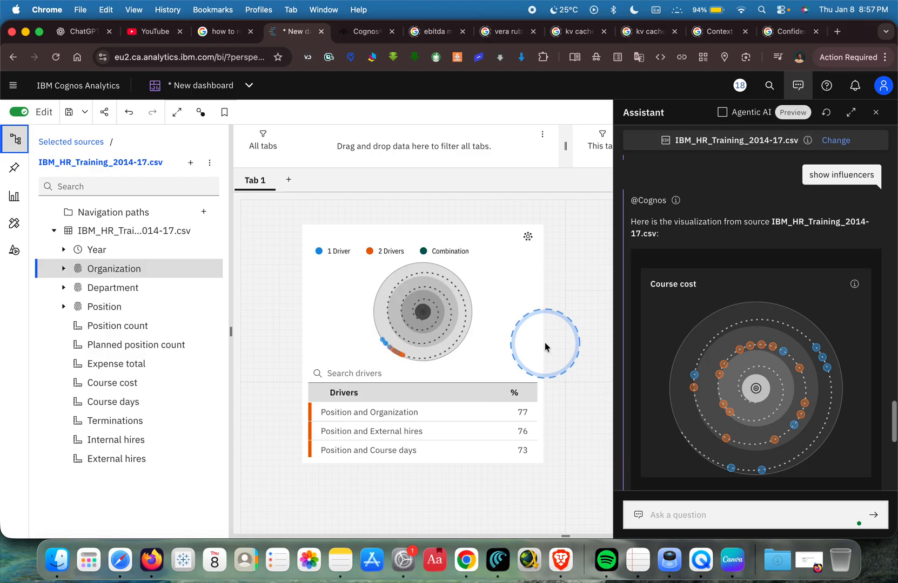
{"action": "left_click", "coordinate": [543, 345]}
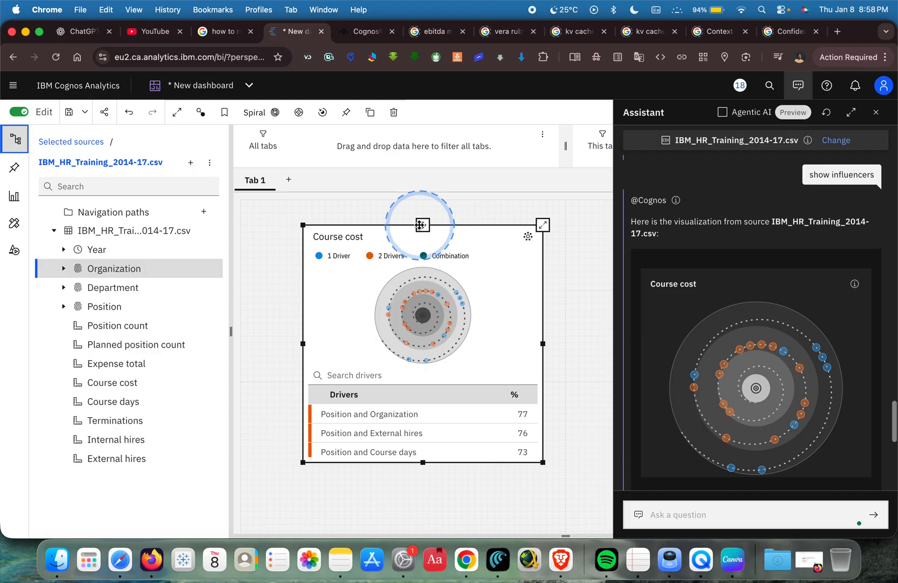
{"action": "scroll", "coordinate": [727, 378], "scroll_direction": "down", "scroll_amount": 7}
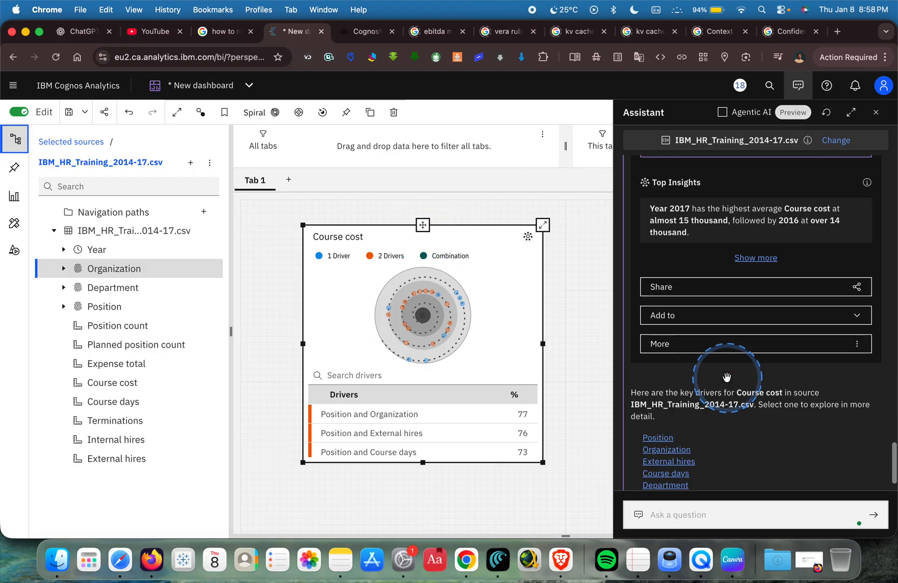
{"action": "scroll", "coordinate": [727, 381], "scroll_direction": "up", "scroll_amount": 10}
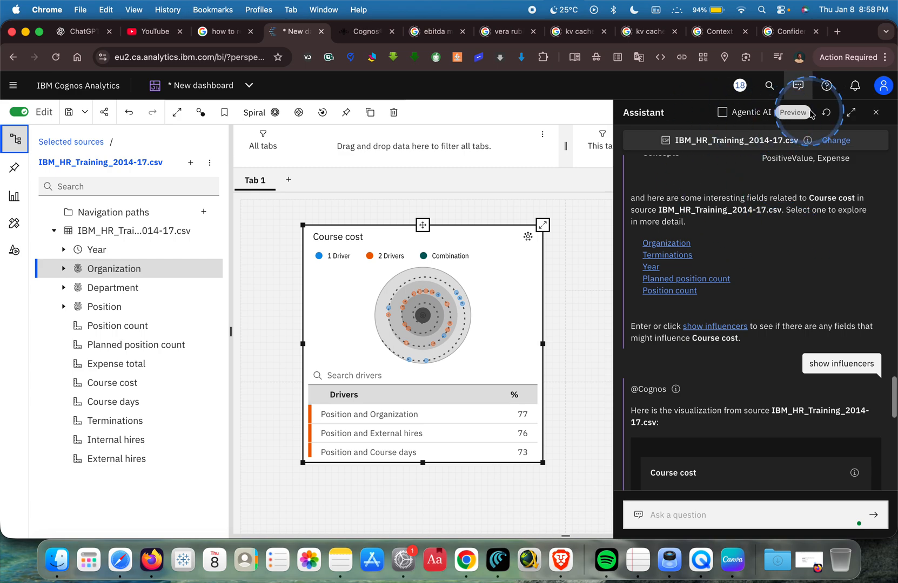
{"action": "scroll", "coordinate": [787, 353], "scroll_direction": "down", "scroll_amount": 6}
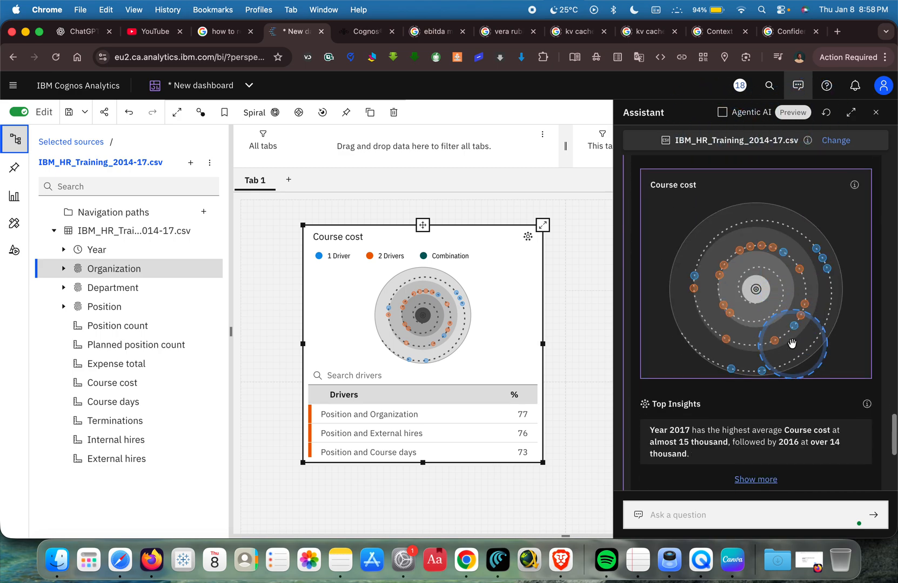
{"action": "scroll", "coordinate": [792, 343], "scroll_direction": "up", "scroll_amount": 6}
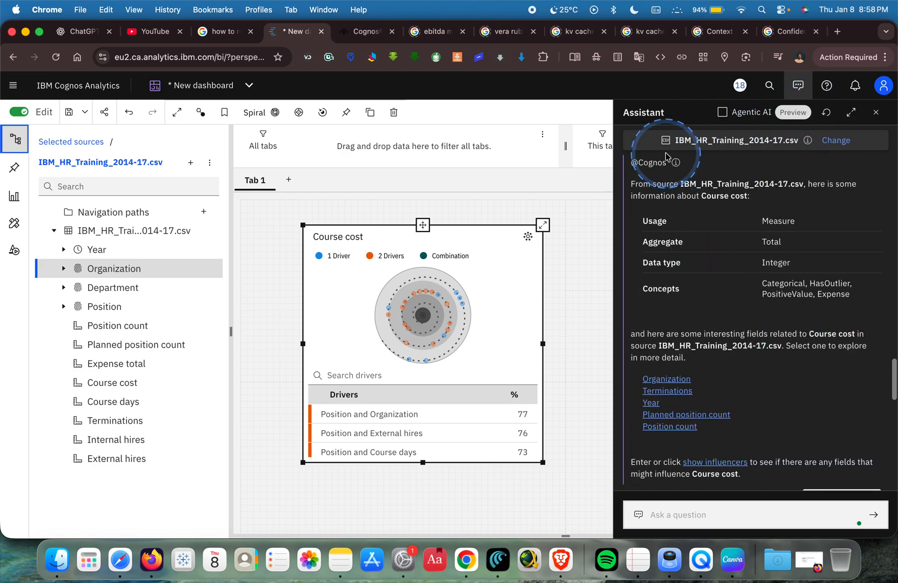
{"action": "left_click", "coordinate": [797, 86]}
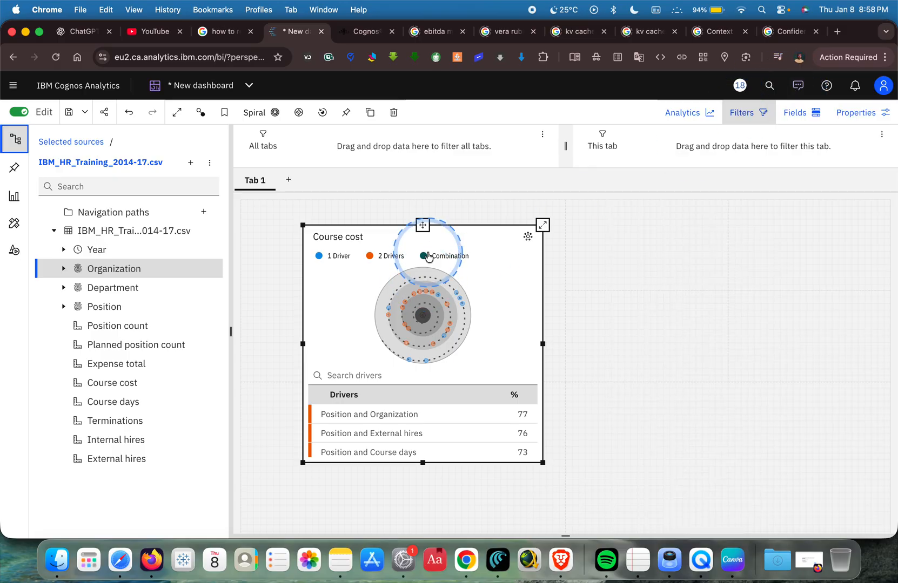
Move the Course cost spiral visualization so that it fills the lower-right quadrant of the dashboard canvas.
{"action": "left_click_drag", "start_coordinate": [422, 225], "coordinate": [649, 239]}
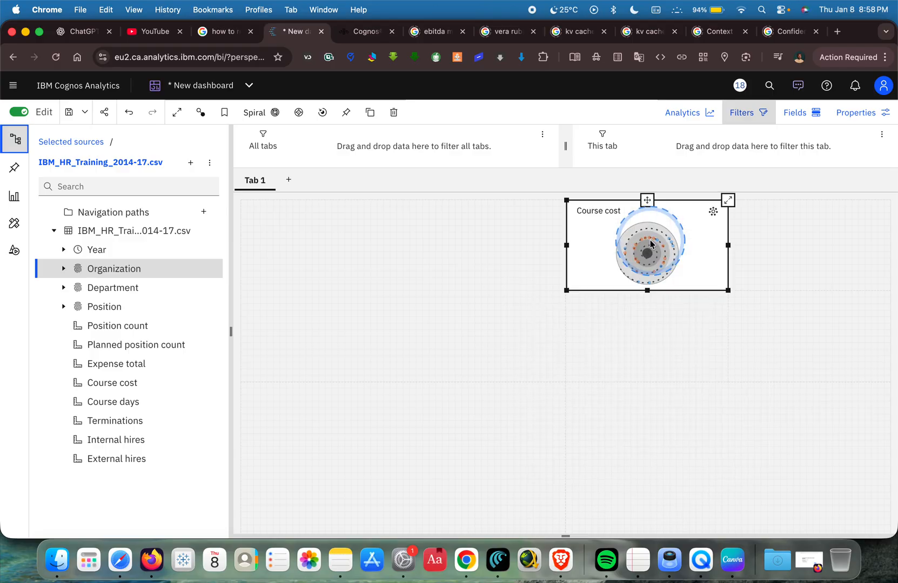
{"action": "left_click", "coordinate": [532, 339]}
{"action": "left_click", "coordinate": [646, 200]}
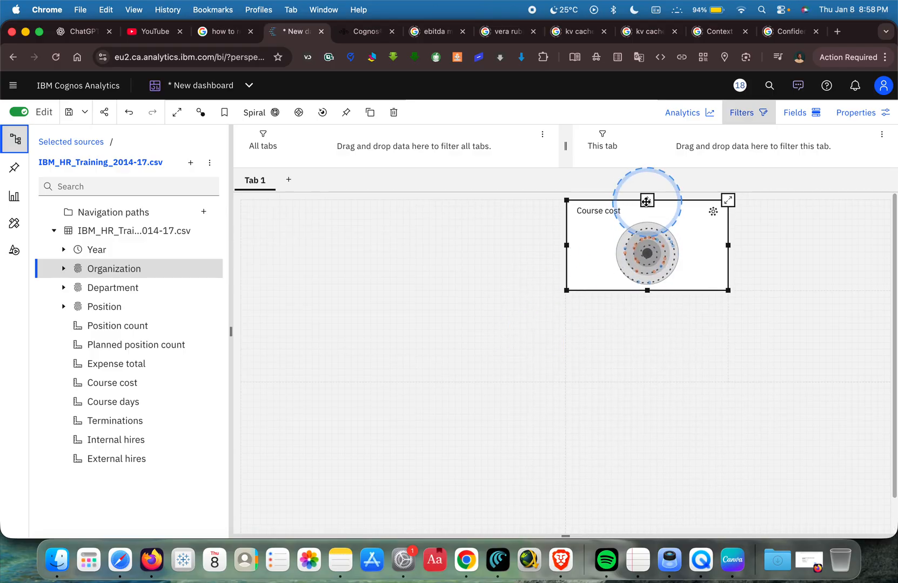
{"action": "left_click_drag", "start_coordinate": [646, 198], "coordinate": [729, 442]}
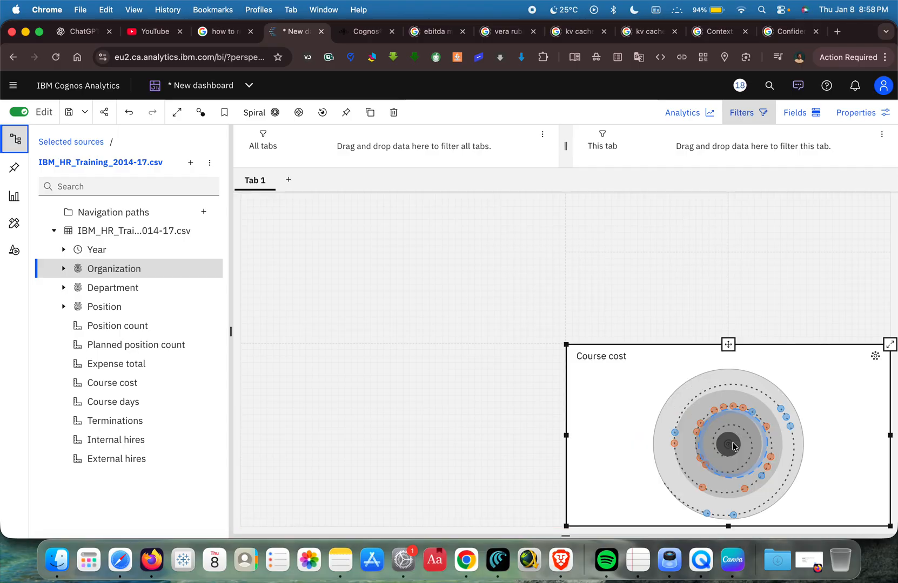
{"action": "left_click", "coordinate": [436, 431]}
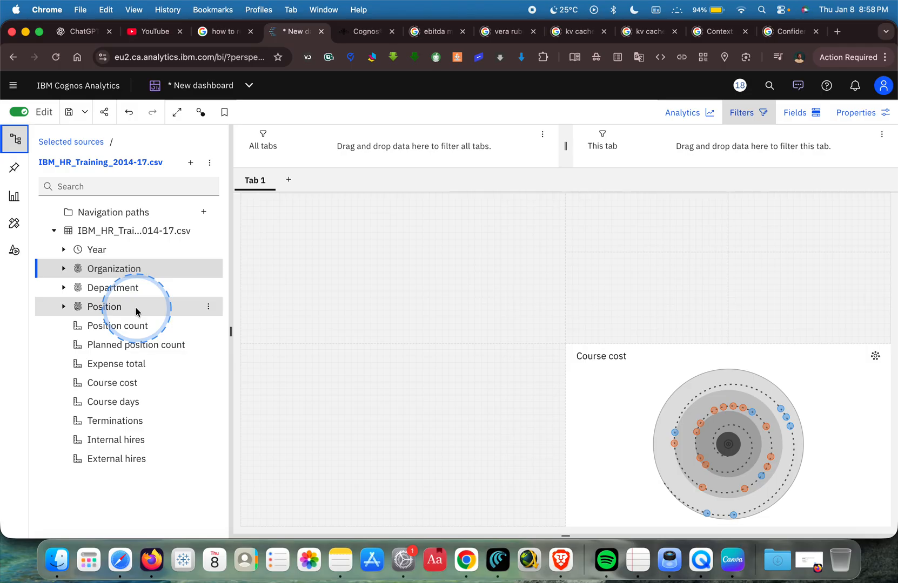
Add a Course cost summary to the canvas and move it into a small cell in the upper-right quadrant.
{"action": "left_click", "coordinate": [121, 384]}
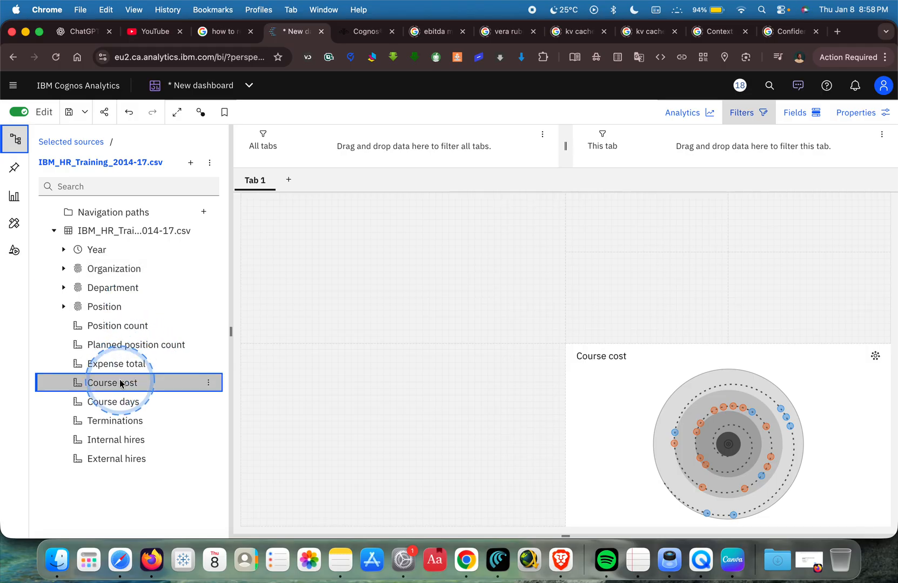
{"action": "left_click_drag", "start_coordinate": [121, 384], "coordinate": [373, 433]}
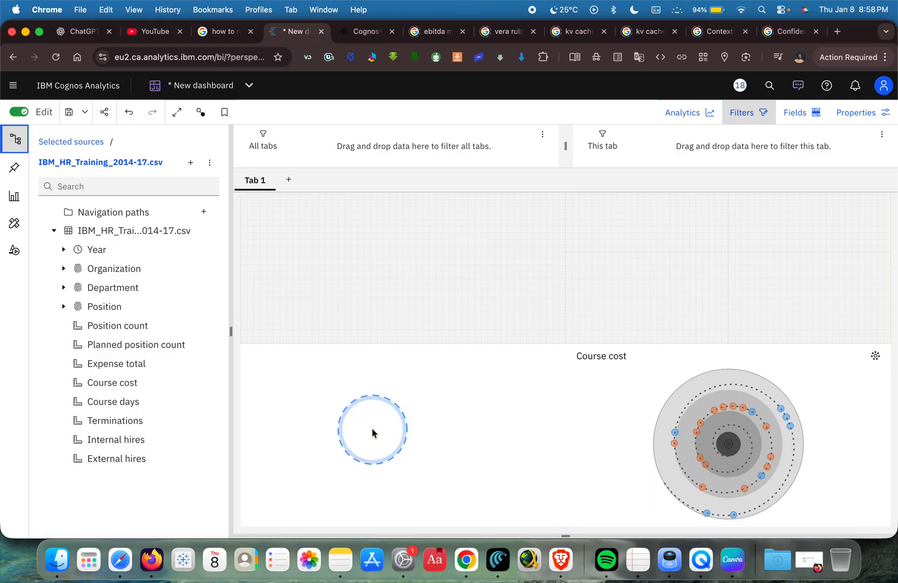
{"action": "left_click", "coordinate": [104, 253]}
{"action": "left_click_drag", "start_coordinate": [110, 253], "coordinate": [100, 248]}
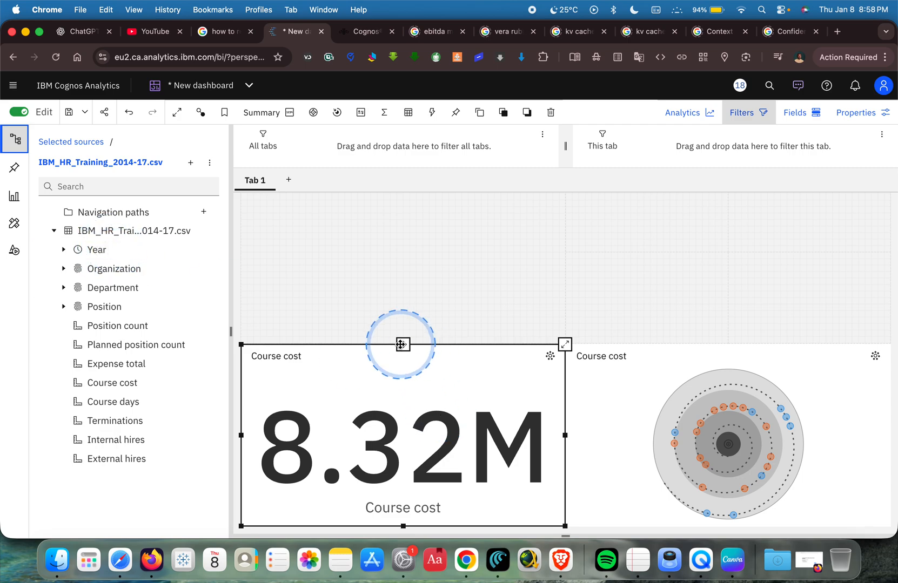
{"action": "left_click_drag", "start_coordinate": [403, 344], "coordinate": [641, 211]}
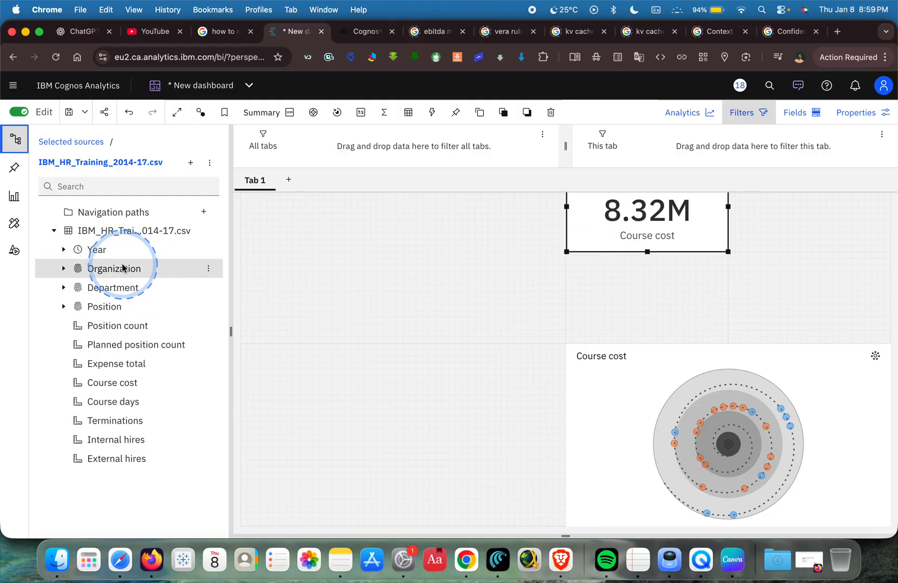
Build a chart of Course days by Course cost in the canvas's lower-left quadrant and expand it to full view.
{"action": "left_click", "coordinate": [98, 252]}
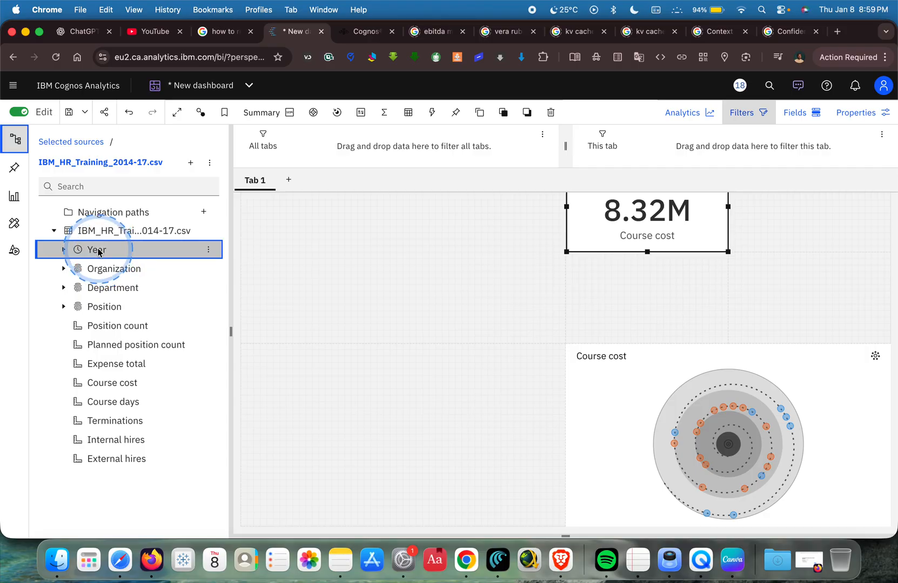
{"action": "left_click_drag", "start_coordinate": [120, 383], "coordinate": [406, 437]}
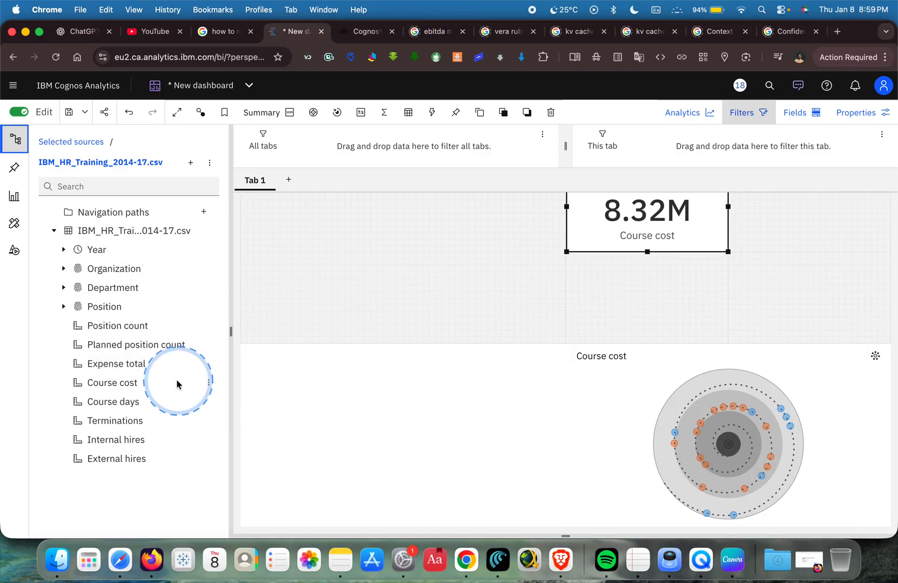
{"action": "left_click", "coordinate": [115, 404]}
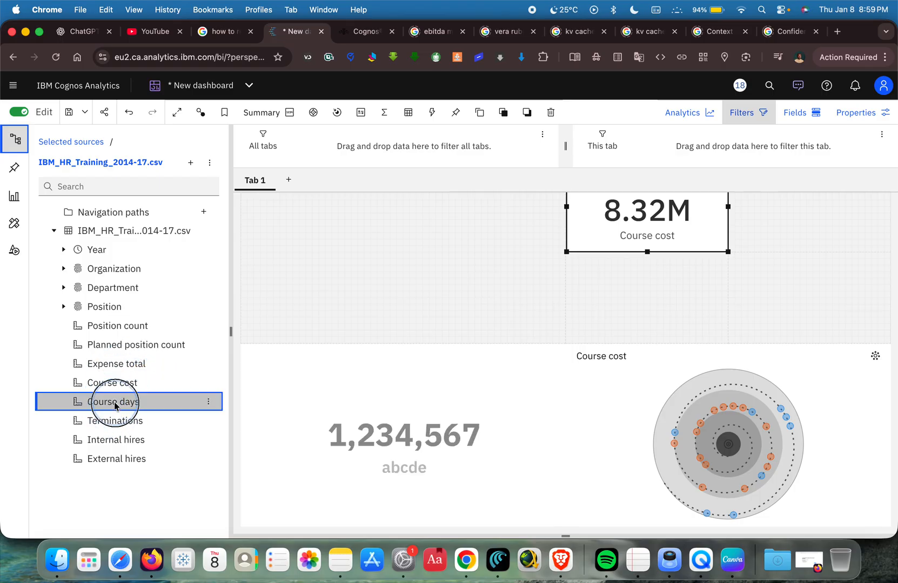
{"action": "left_click_drag", "start_coordinate": [115, 404], "coordinate": [409, 417]}
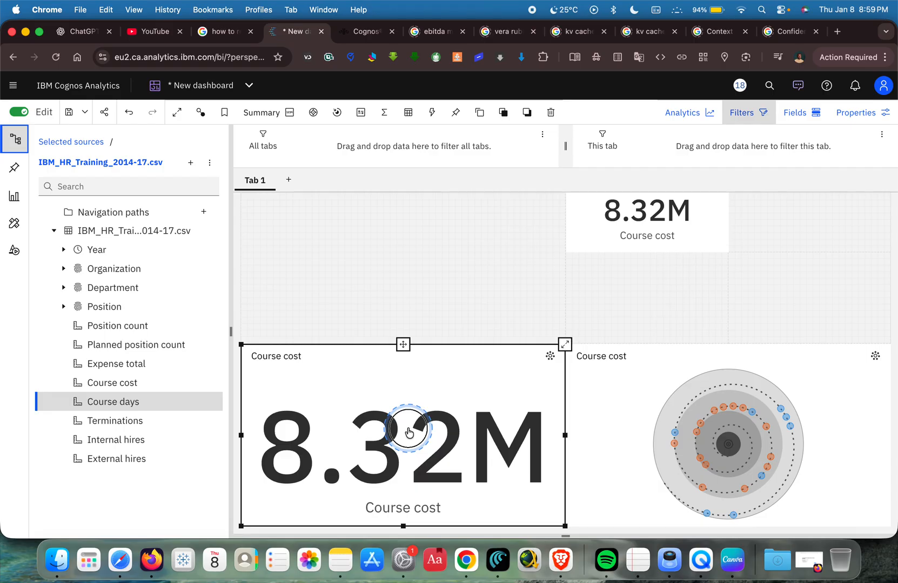
{"action": "mouse_move", "coordinate": [407, 432]}
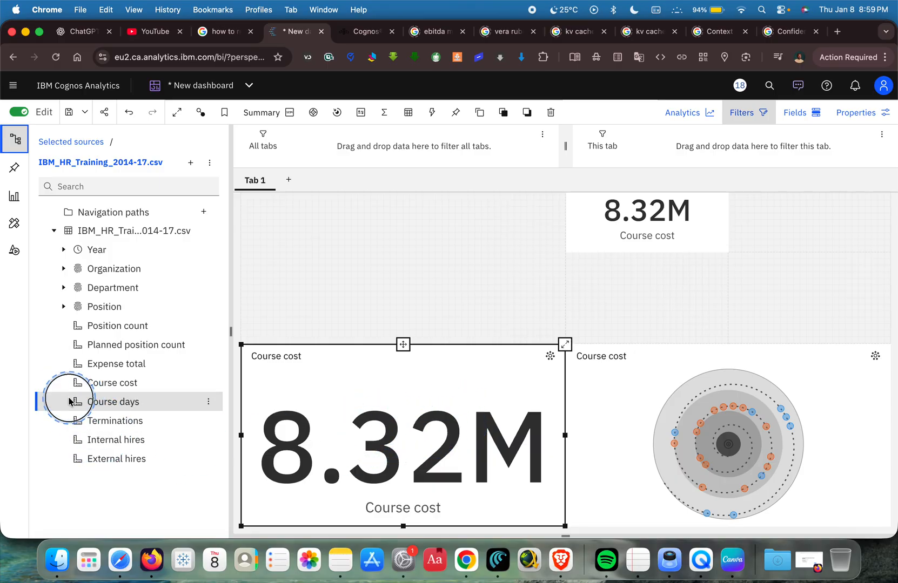
{"action": "left_click_drag", "start_coordinate": [69, 401], "coordinate": [262, 393]}
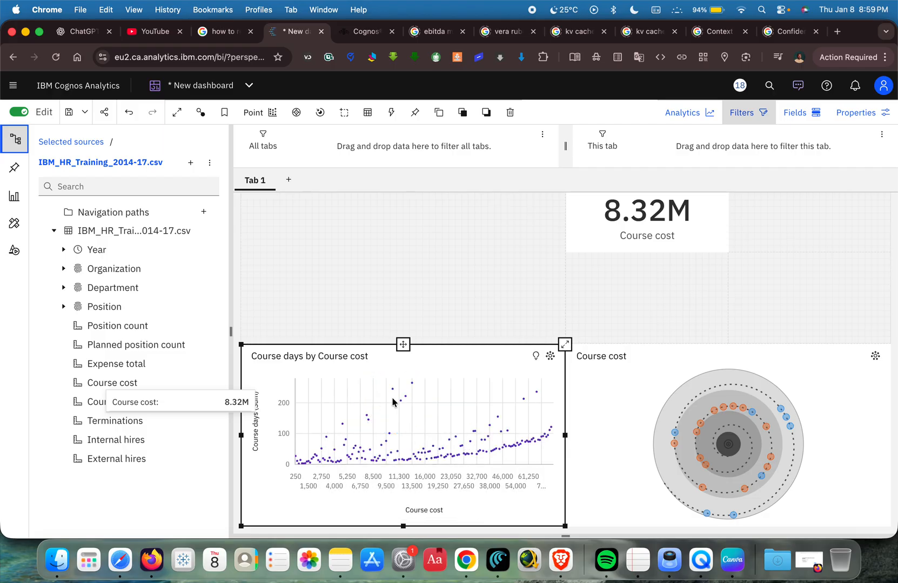
{"action": "left_click", "coordinate": [564, 345]}
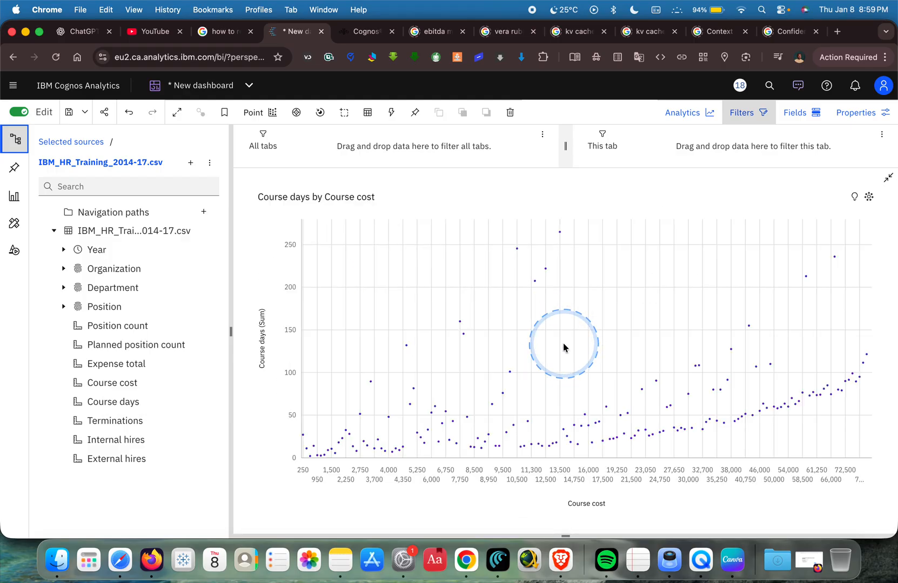
Change the Course days by Course cost chart to a Column visualization.
{"action": "left_click", "coordinate": [257, 113]}
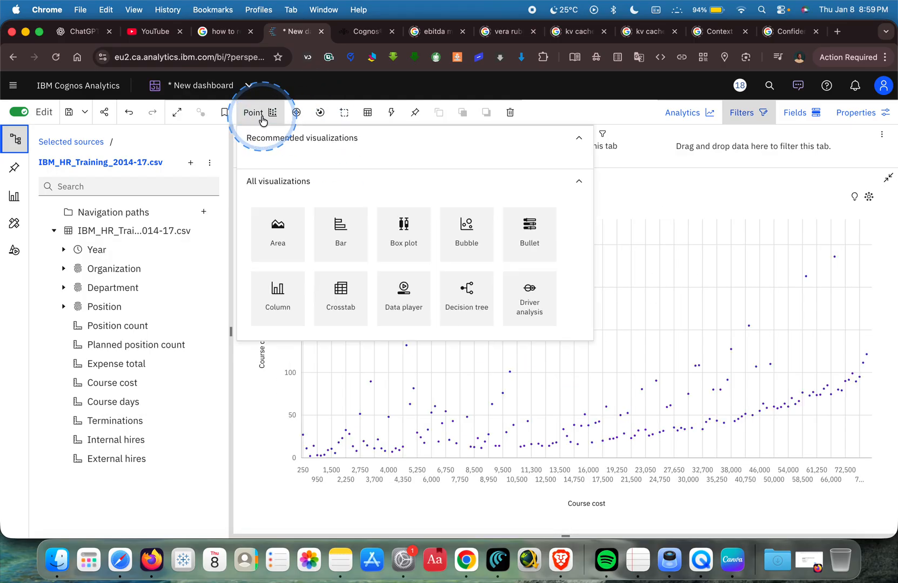
{"action": "left_click", "coordinate": [274, 315]}
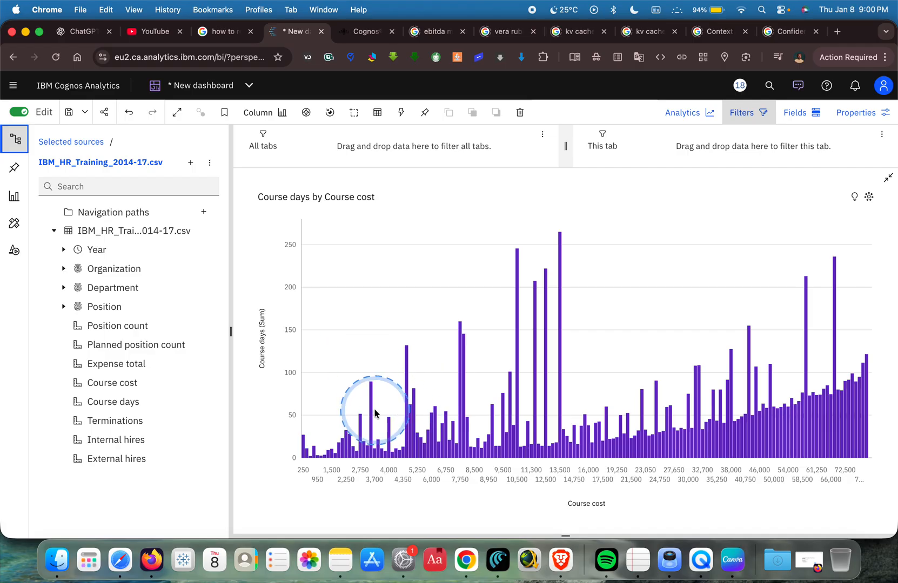
{"action": "mouse_move", "coordinate": [370, 404]}
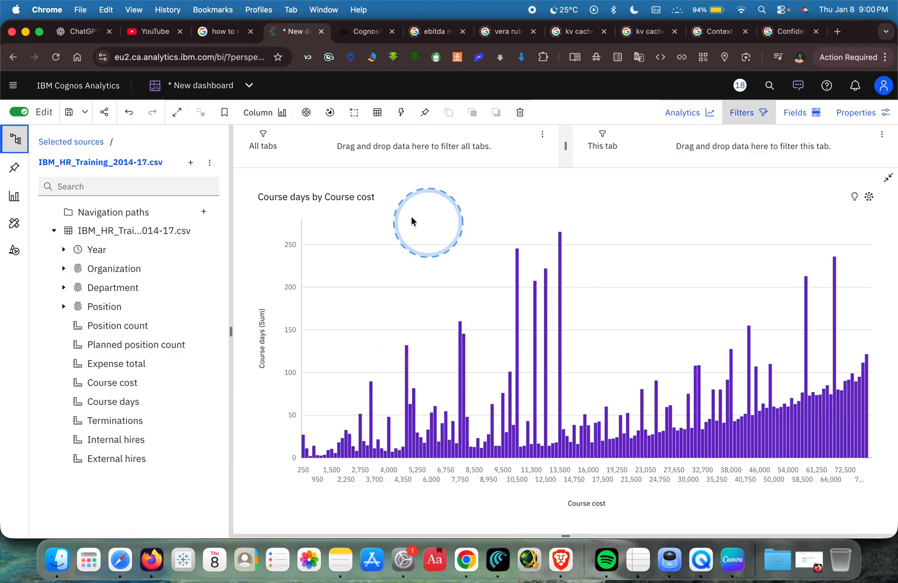
Look through all available visualization types for the Course days by Course cost chart, and return to the dashboard canvas.
{"action": "left_click", "coordinate": [277, 116]}
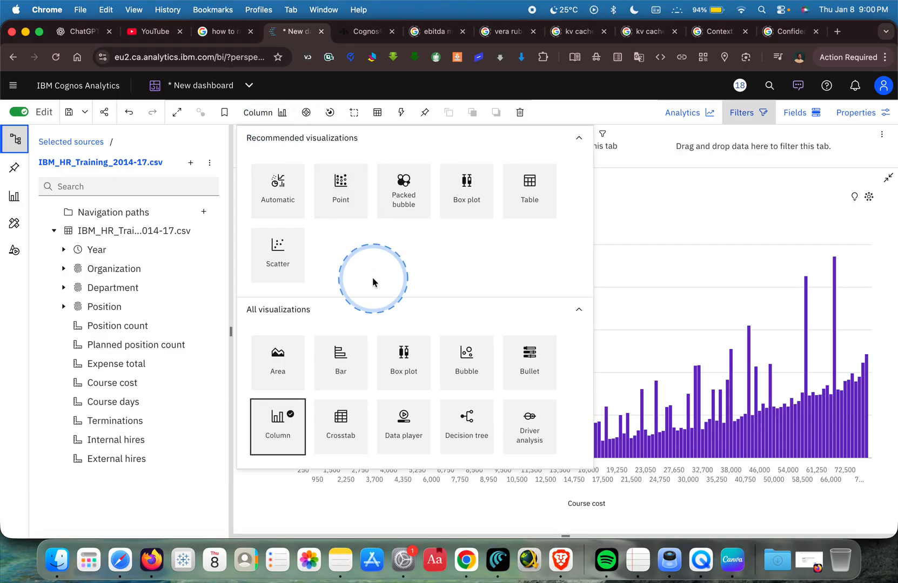
{"action": "scroll", "coordinate": [342, 345], "scroll_direction": "down", "scroll_amount": 4}
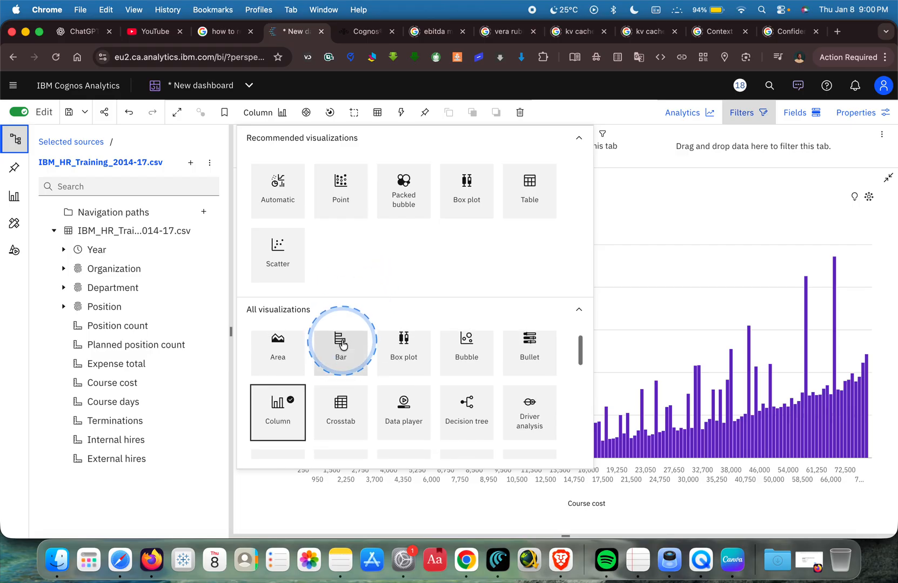
{"action": "scroll", "coordinate": [342, 344], "scroll_direction": "down", "scroll_amount": 4}
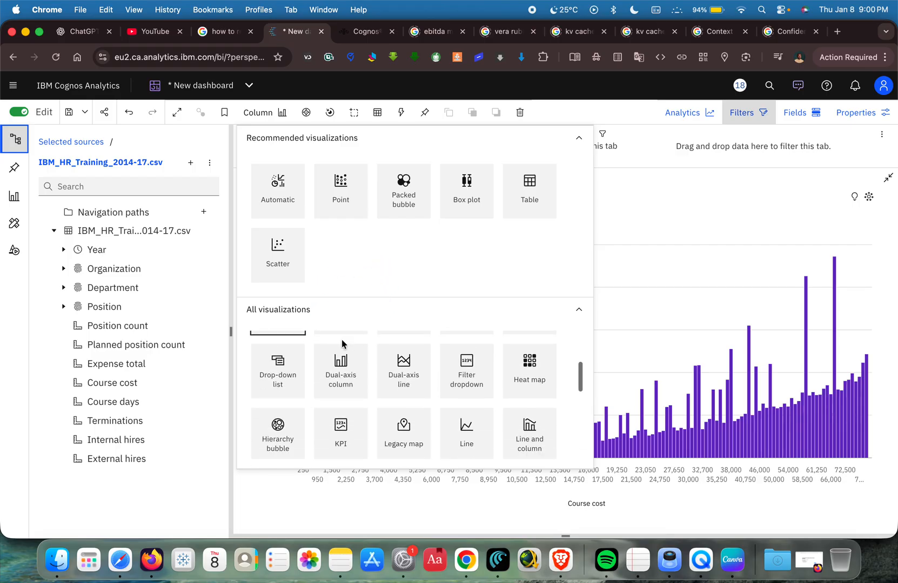
{"action": "scroll", "coordinate": [342, 345], "scroll_direction": "down", "scroll_amount": 6}
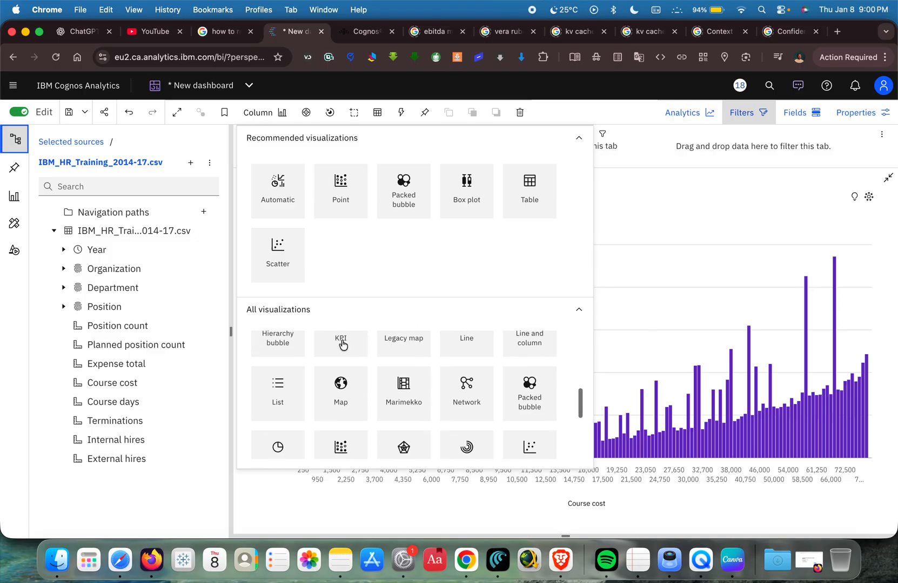
{"action": "scroll", "coordinate": [341, 345], "scroll_direction": "down", "scroll_amount": 3}
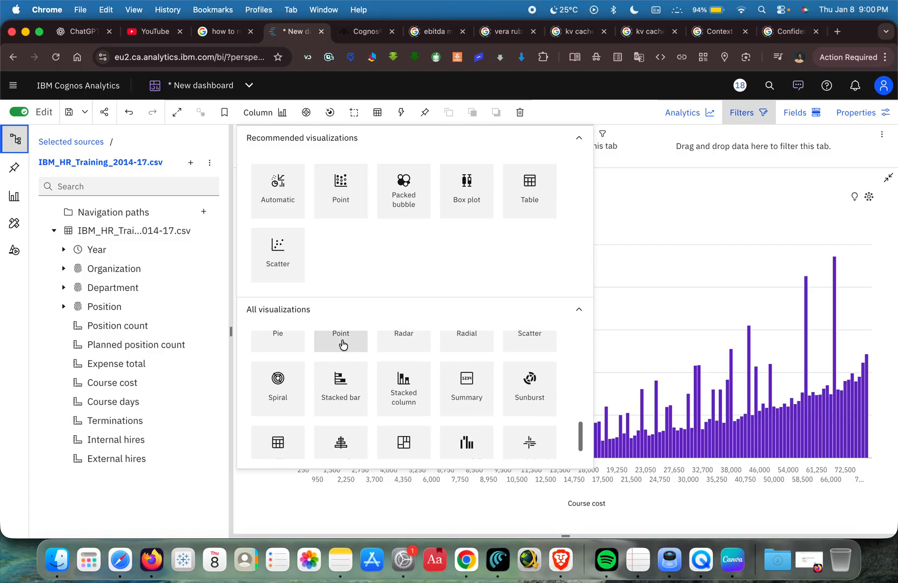
{"action": "scroll", "coordinate": [342, 345], "scroll_direction": "down", "scroll_amount": 2}
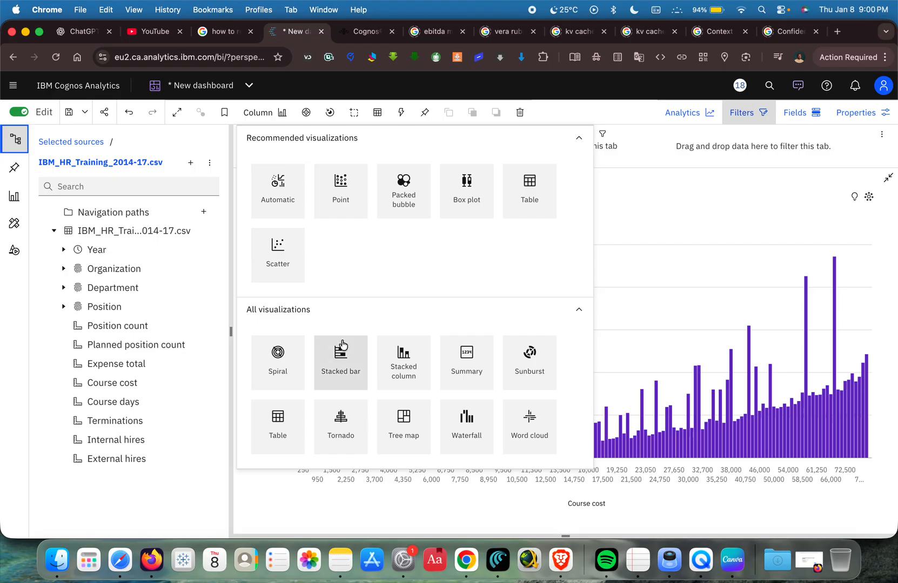
{"action": "scroll", "coordinate": [342, 345], "scroll_direction": "up", "scroll_amount": 10}
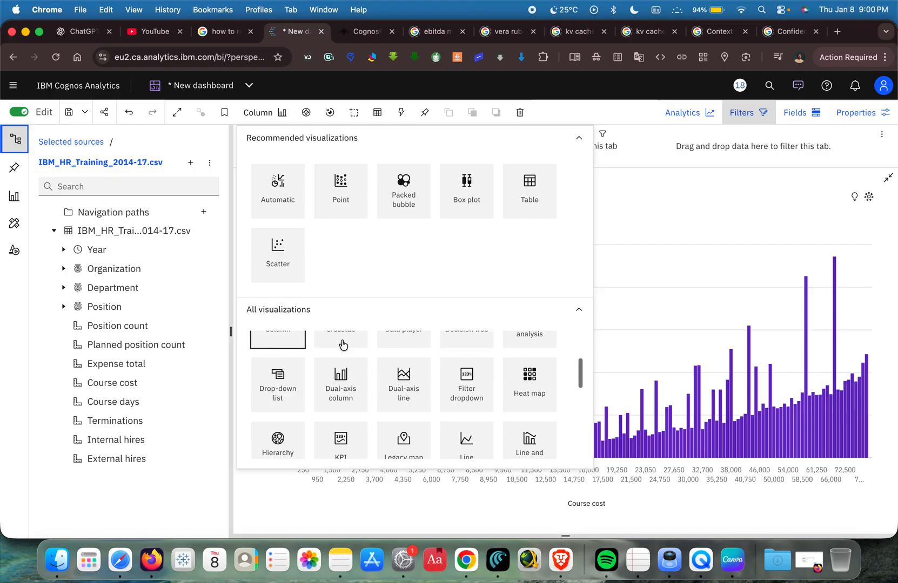
{"action": "left_click", "coordinate": [638, 222]}
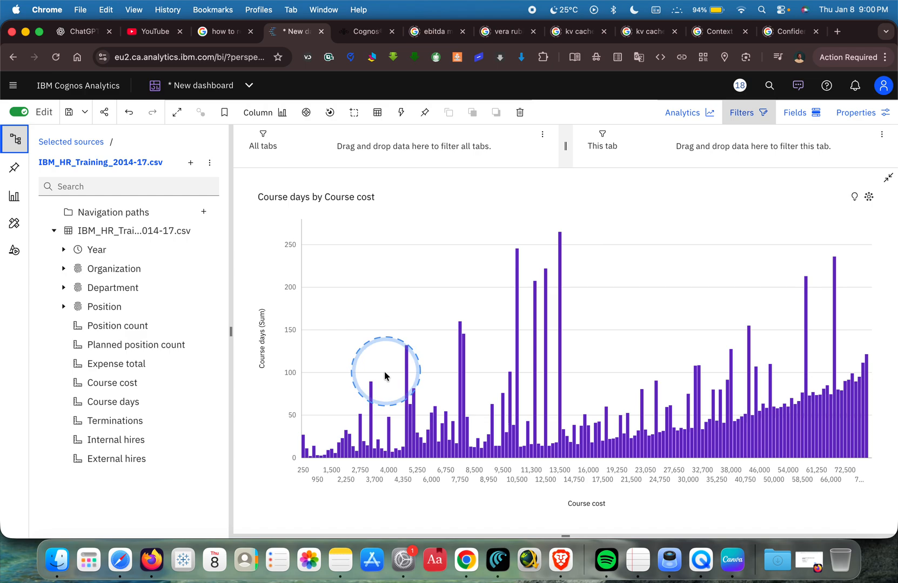
{"action": "left_click", "coordinate": [889, 180]}
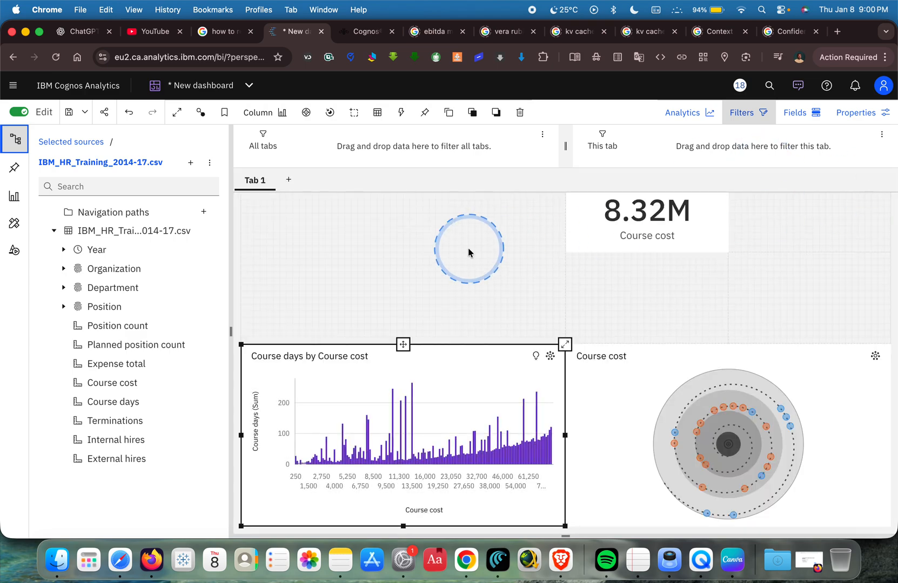
Switch to the IBM_HR_Training_2014-17 spreadsheet in Google Sheets, examine the year values down its rows, and return to the Cognos dashboard.
{"action": "left_click", "coordinate": [105, 255]}
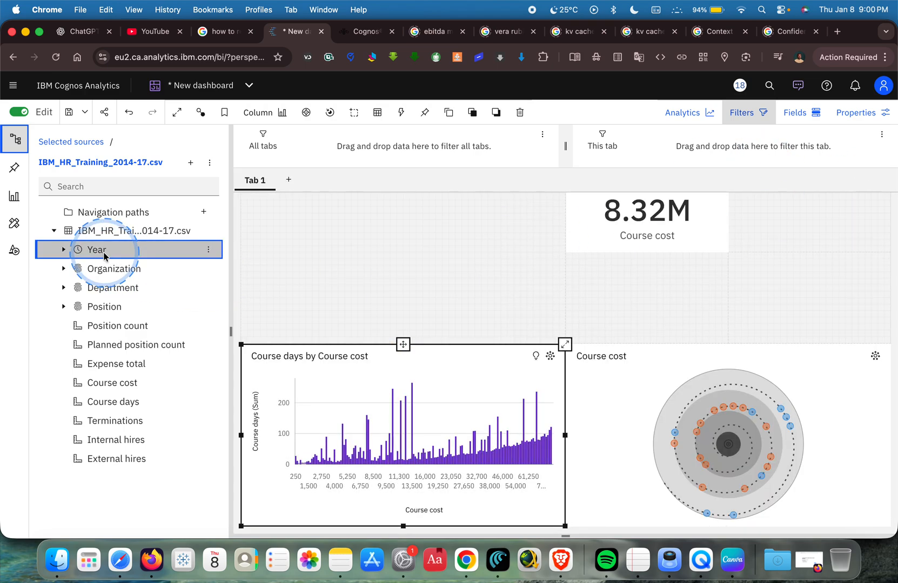
{"action": "key", "text": "ctrl+Left"}
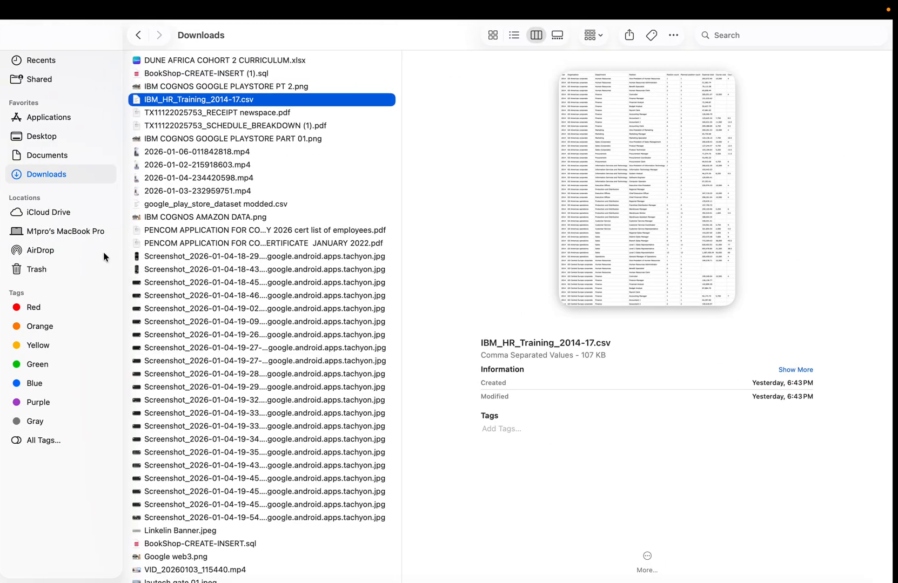
{"action": "key", "text": "ctrl+Right"}
{"action": "key", "text": "ctrl+Right"}
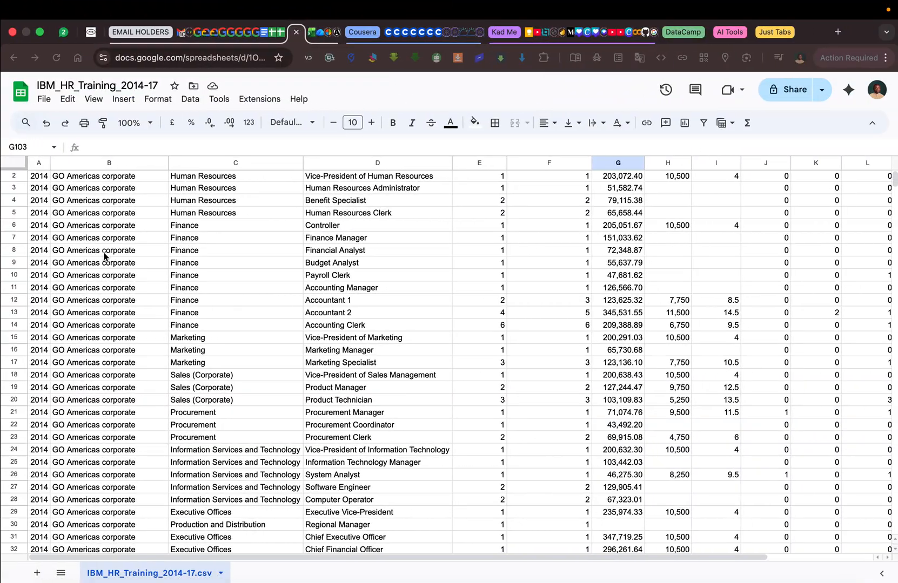
{"action": "scroll", "coordinate": [76, 238], "scroll_direction": "down", "scroll_amount": 7}
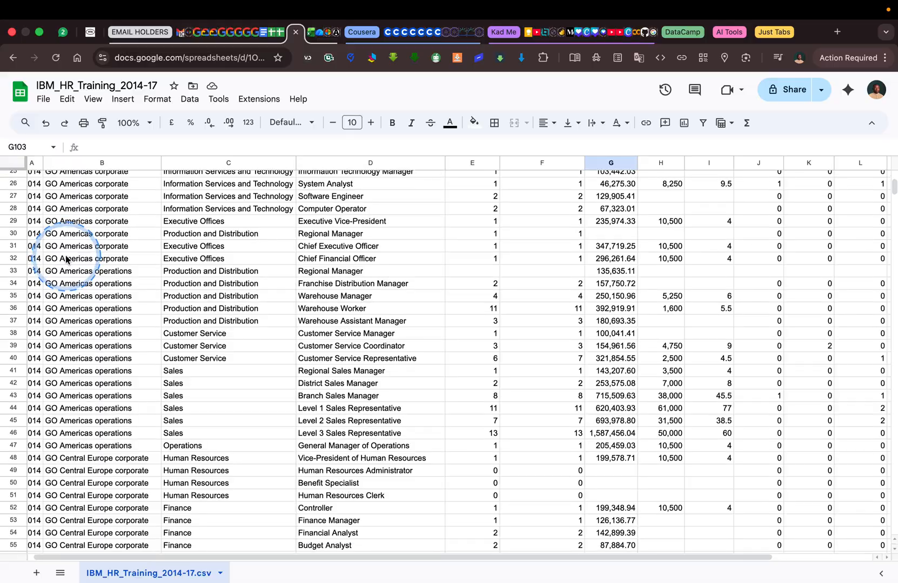
{"action": "scroll", "coordinate": [78, 260], "scroll_direction": "down", "scroll_amount": 20}
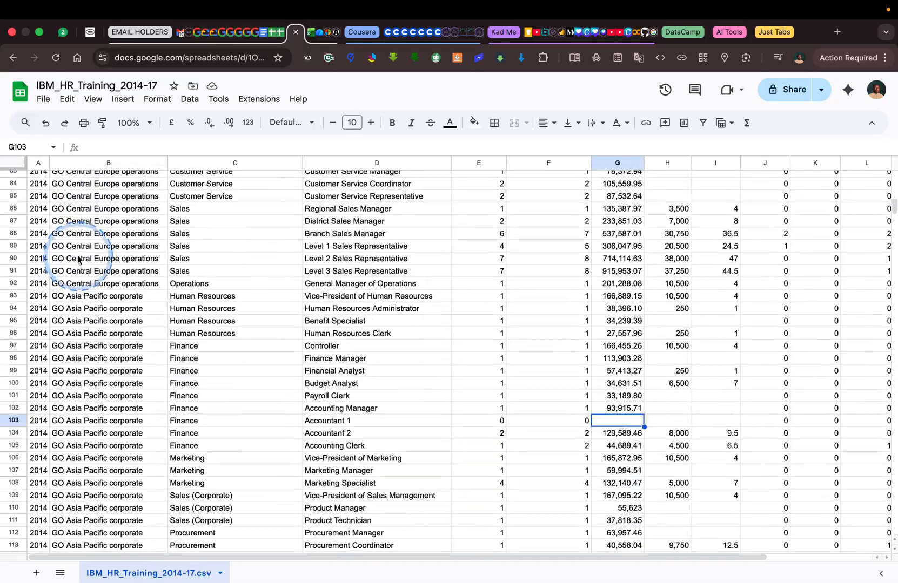
{"action": "scroll", "coordinate": [78, 260], "scroll_direction": "down", "scroll_amount": 20}
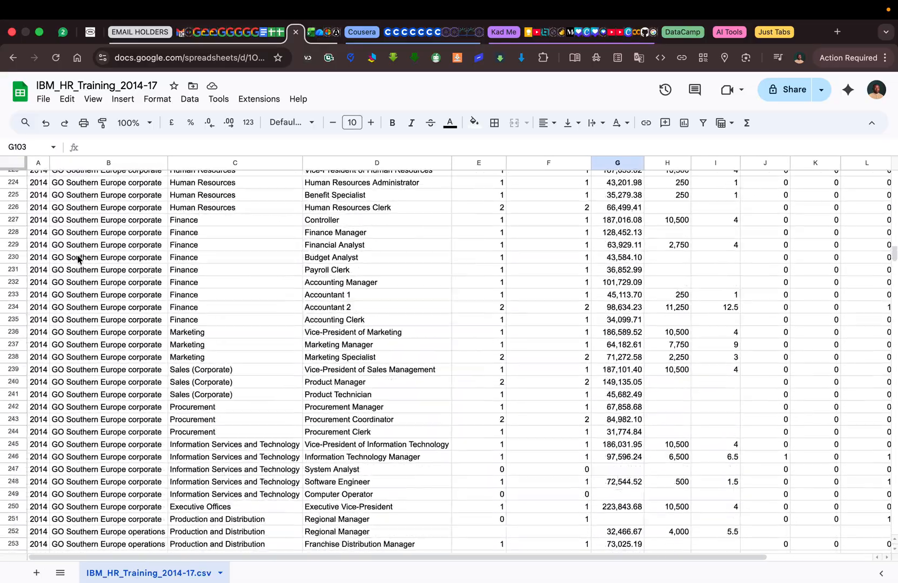
{"action": "scroll", "coordinate": [78, 260], "scroll_direction": "down", "scroll_amount": 20}
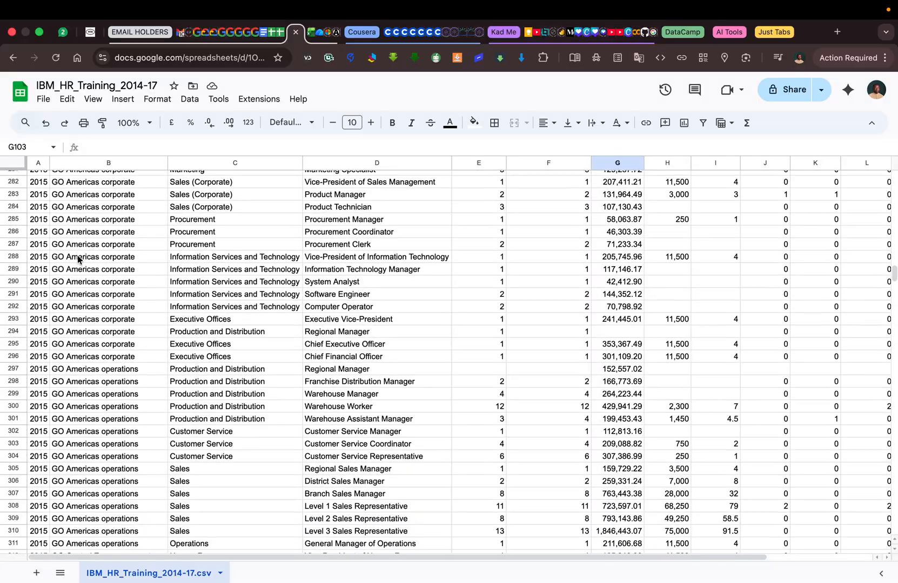
{"action": "scroll", "coordinate": [78, 259], "scroll_direction": "down", "scroll_amount": 20}
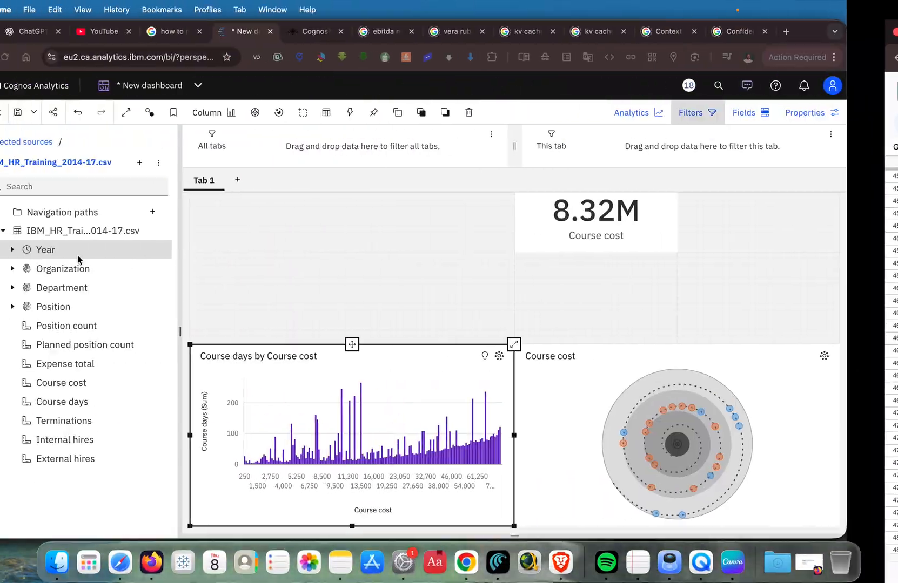
{"action": "left_click", "coordinate": [30, 251]}
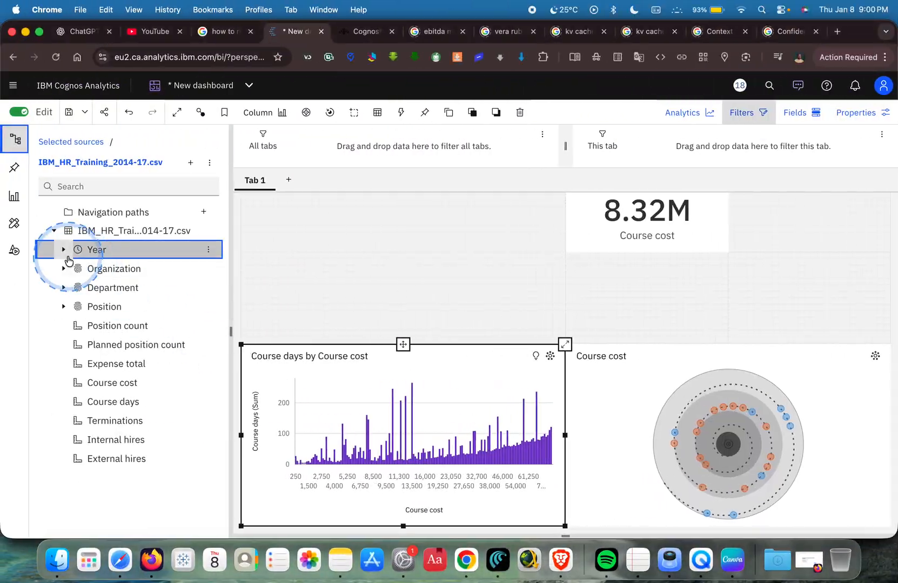
Build a chart of Course cost by Year in the empty upper-left quadrant of the canvas.
{"action": "left_click_drag", "start_coordinate": [81, 254], "coordinate": [324, 243]}
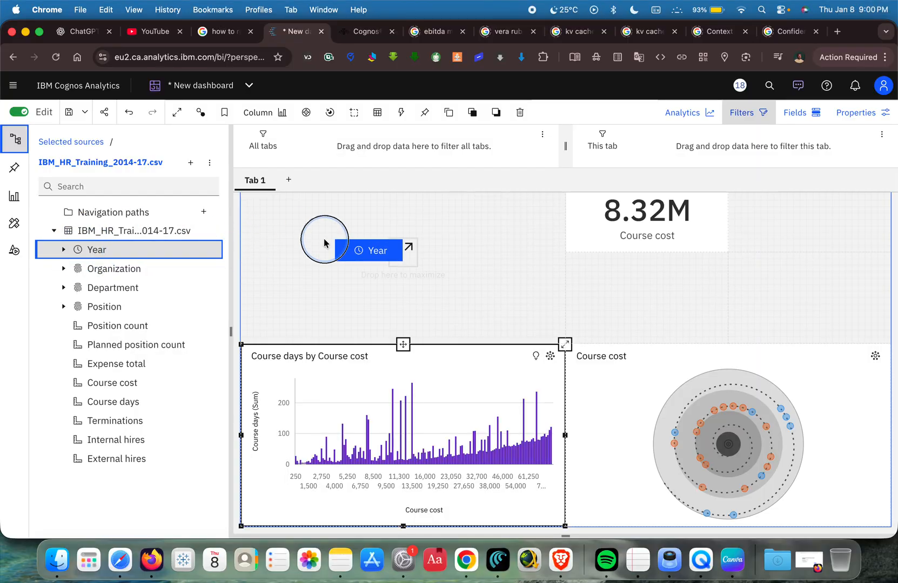
{"action": "left_click_drag", "start_coordinate": [387, 256], "coordinate": [401, 250]}
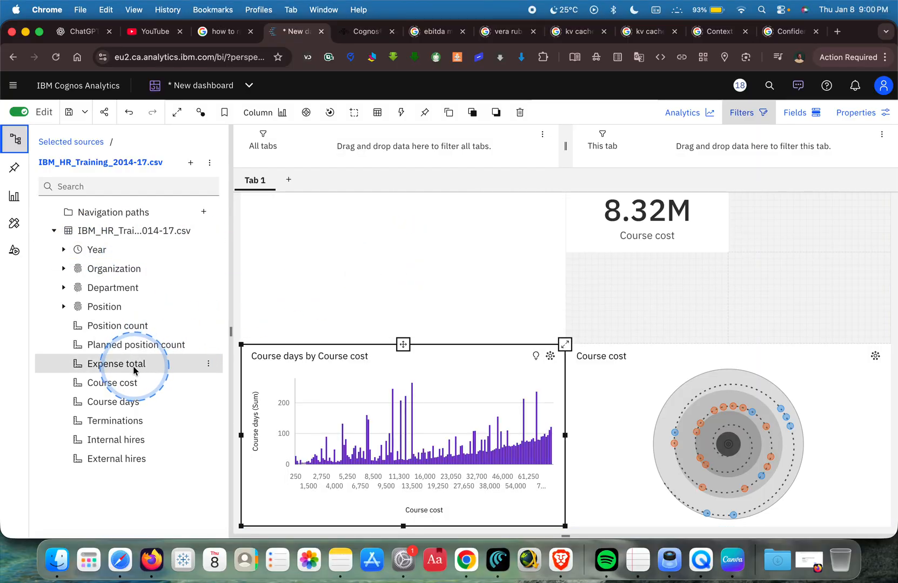
{"action": "left_click_drag", "start_coordinate": [120, 385], "coordinate": [250, 310]}
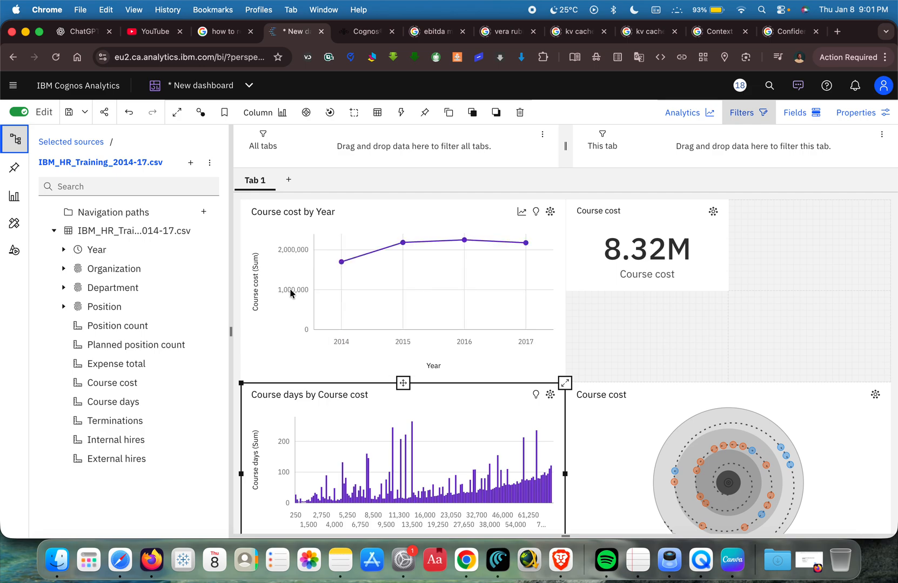
Inspect the 2014 and 2015 points of the Course cost by Year chart and view the chart in full view.
{"action": "left_click", "coordinate": [340, 263]}
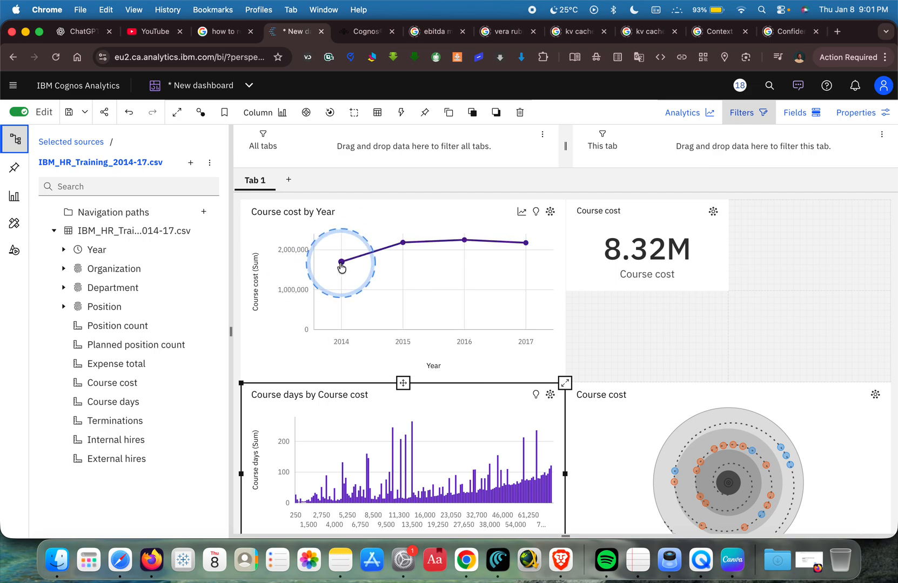
{"action": "mouse_move", "coordinate": [341, 264]}
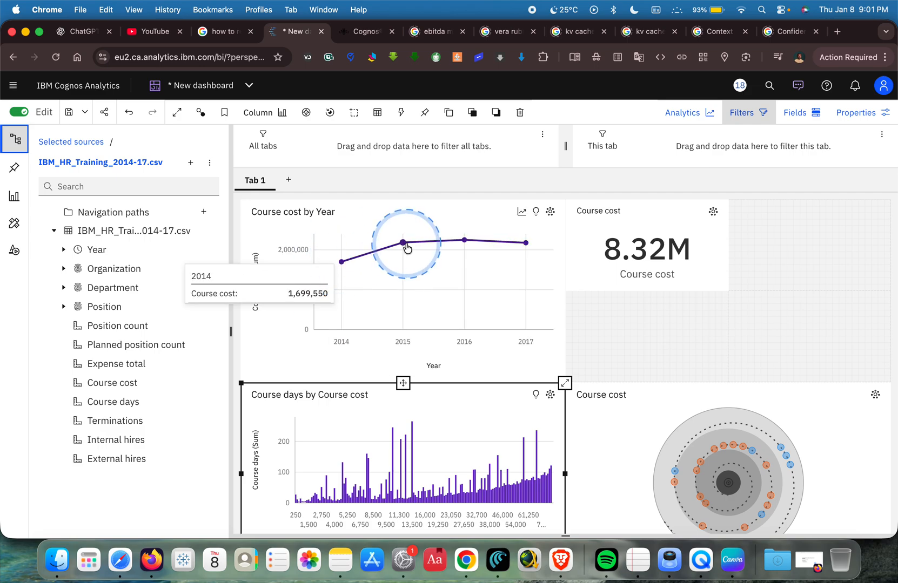
{"action": "mouse_move", "coordinate": [402, 246]}
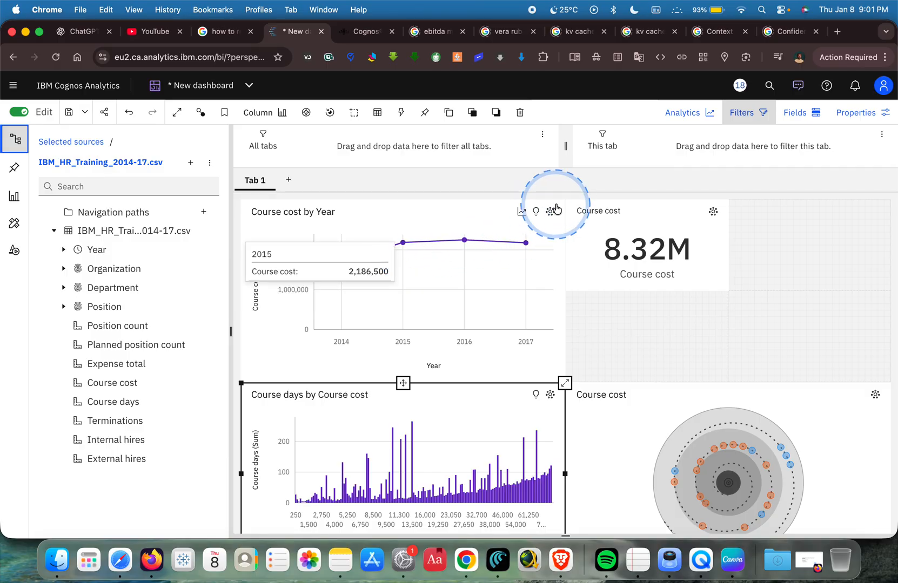
{"action": "left_click", "coordinate": [542, 247]}
{"action": "left_click", "coordinate": [565, 199]}
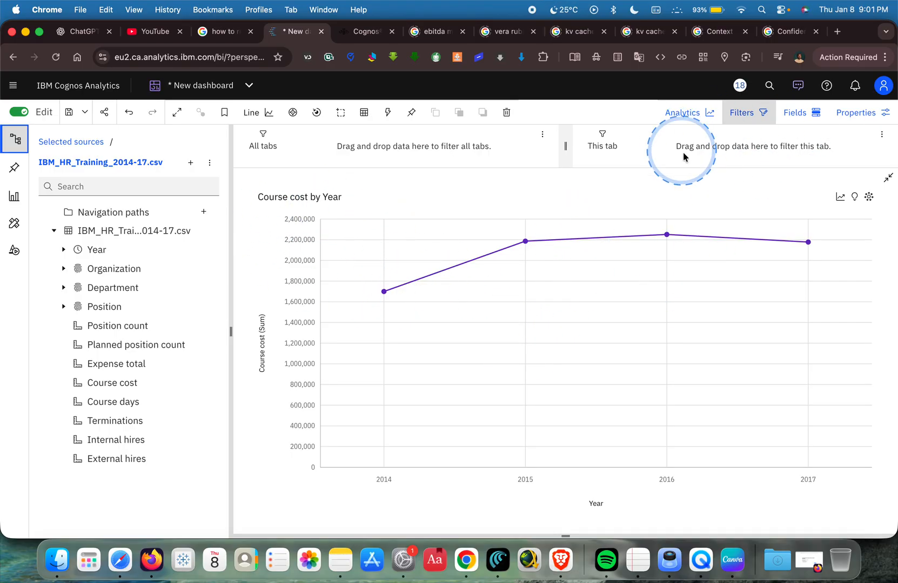
{"action": "left_click", "coordinate": [888, 180]}
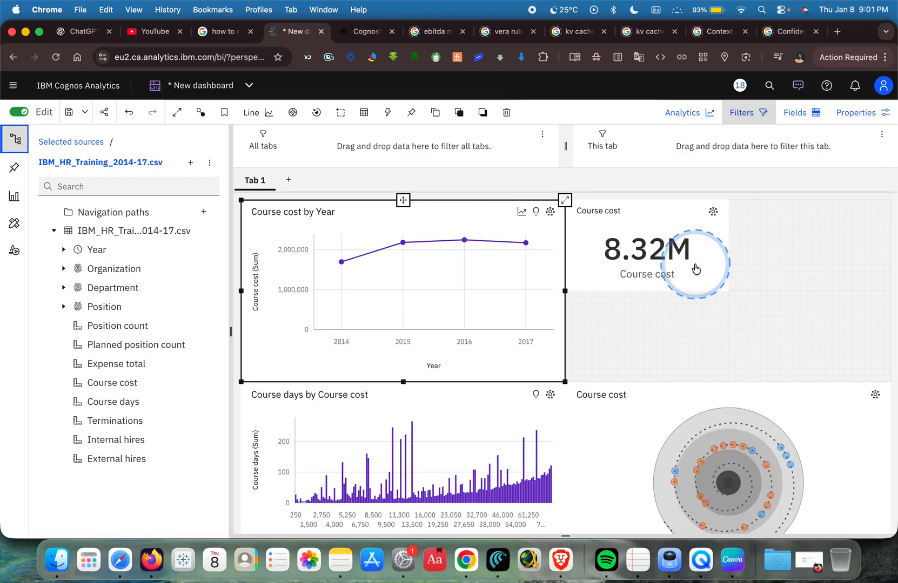
Add a table of Course days and Position in the empty cell beneath the Course cost summary.
{"action": "scroll", "coordinate": [697, 340], "scroll_direction": "down", "scroll_amount": 2}
{"action": "scroll", "coordinate": [705, 348], "scroll_direction": "up", "scroll_amount": 2}
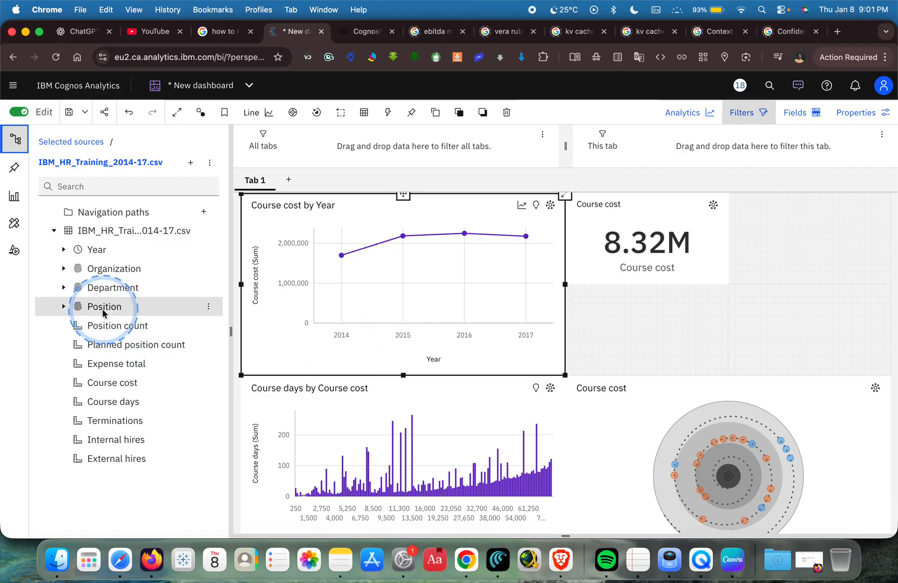
{"action": "left_click_drag", "start_coordinate": [102, 313], "coordinate": [643, 330]}
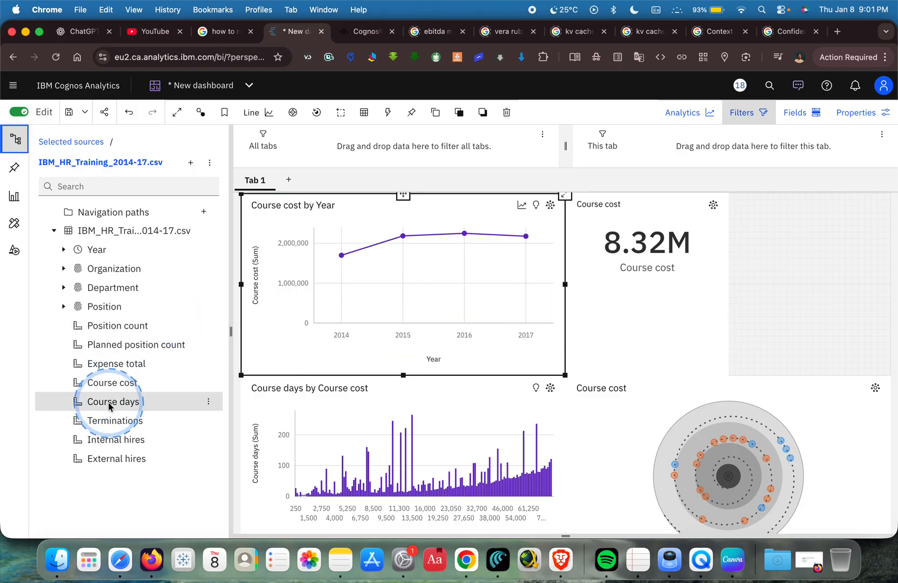
{"action": "left_click_drag", "start_coordinate": [109, 406], "coordinate": [582, 319]}
{"action": "scroll", "coordinate": [639, 328], "scroll_direction": "down", "scroll_amount": 1}
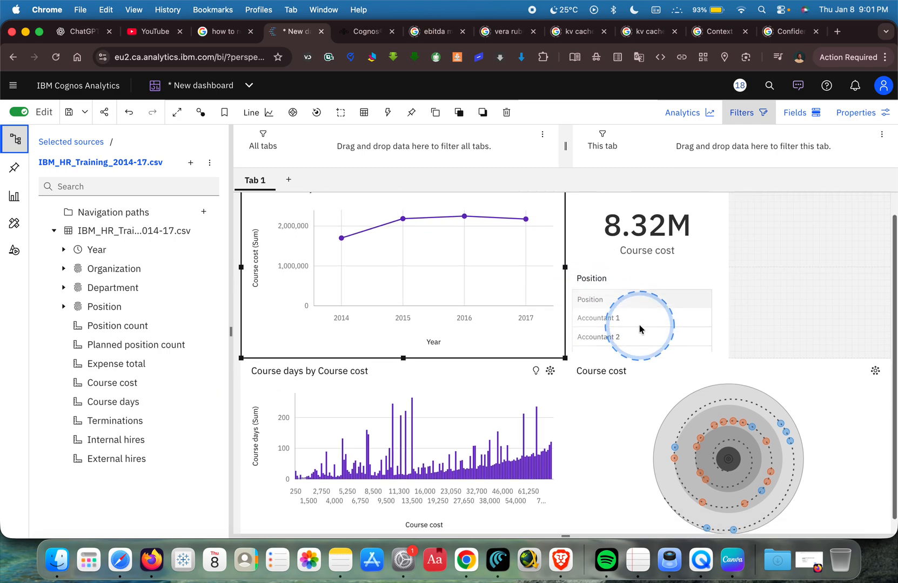
{"action": "scroll", "coordinate": [639, 328], "scroll_direction": "down", "scroll_amount": 1}
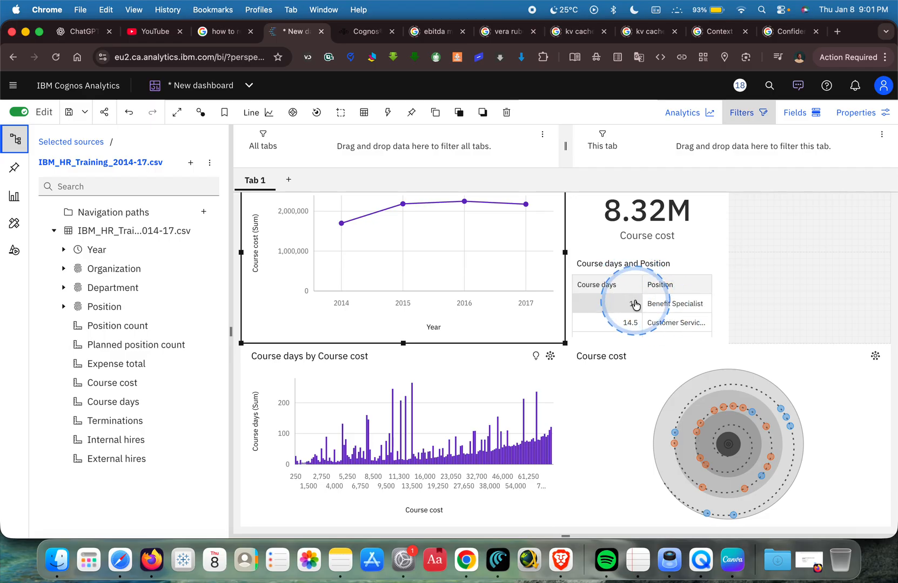
{"action": "left_click", "coordinate": [258, 114]}
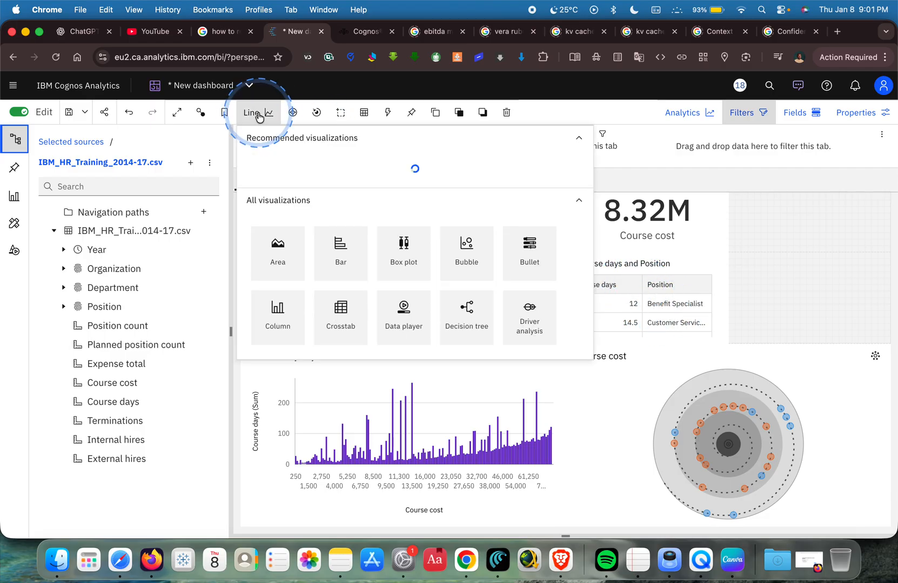
{"action": "left_click", "coordinate": [621, 301]}
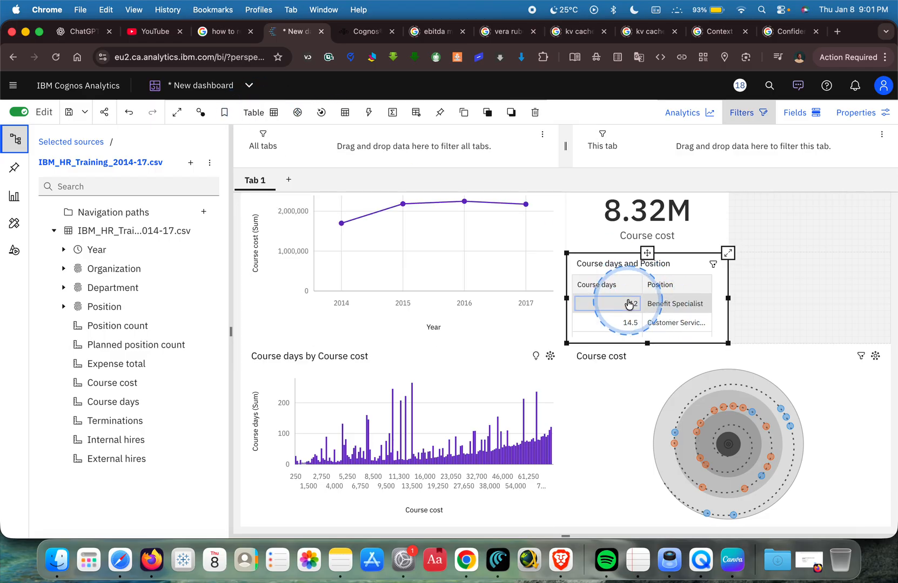
{"action": "left_click", "coordinate": [262, 113]}
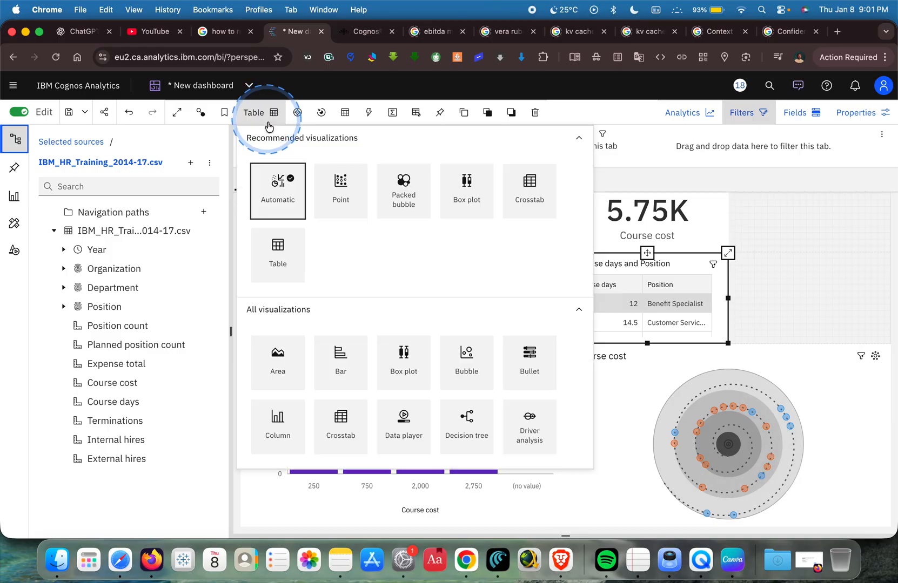
{"action": "left_click", "coordinate": [461, 501]}
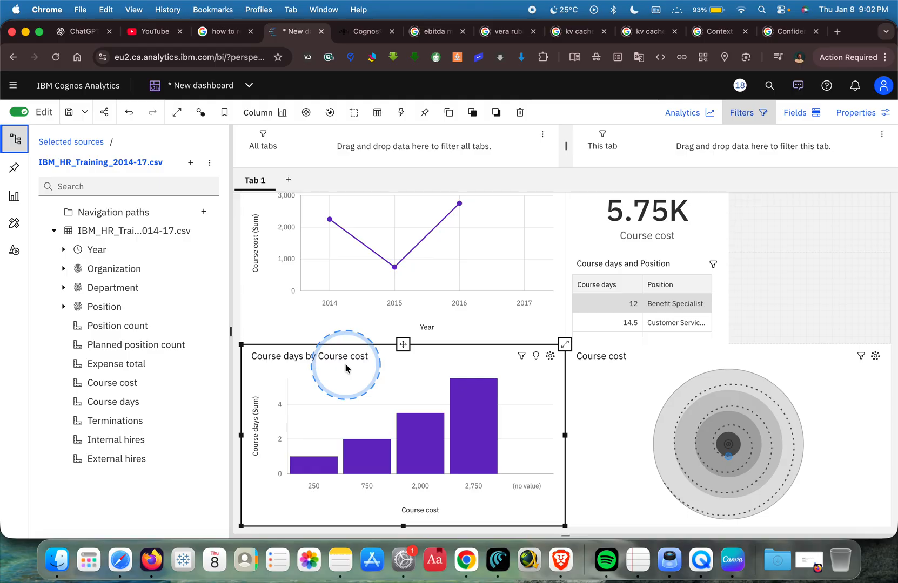
{"action": "left_click", "coordinate": [127, 115]}
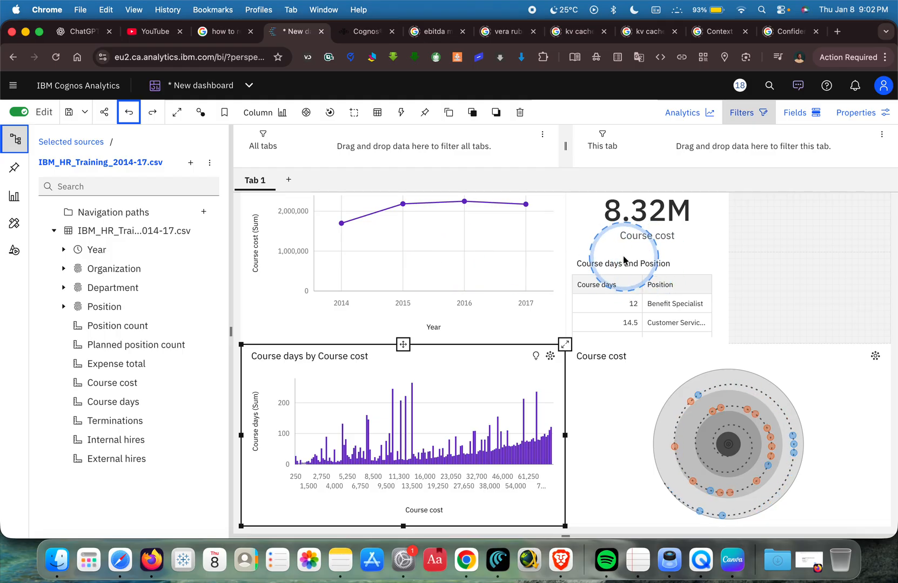
Change the Course days and Position table into a column chart.
{"action": "left_click", "coordinate": [631, 285]}
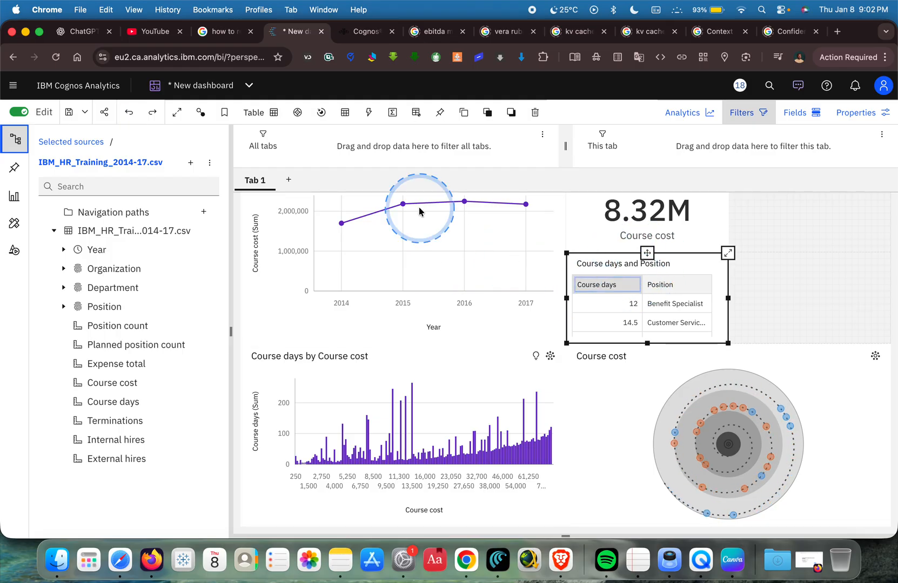
{"action": "left_click", "coordinate": [265, 116]}
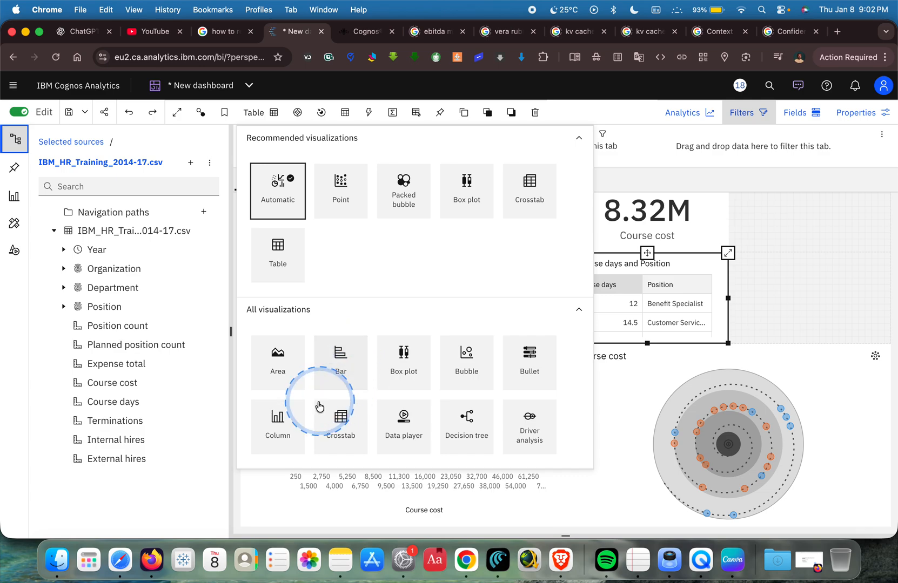
{"action": "left_click", "coordinate": [280, 421]}
{"action": "left_click", "coordinate": [334, 354]}
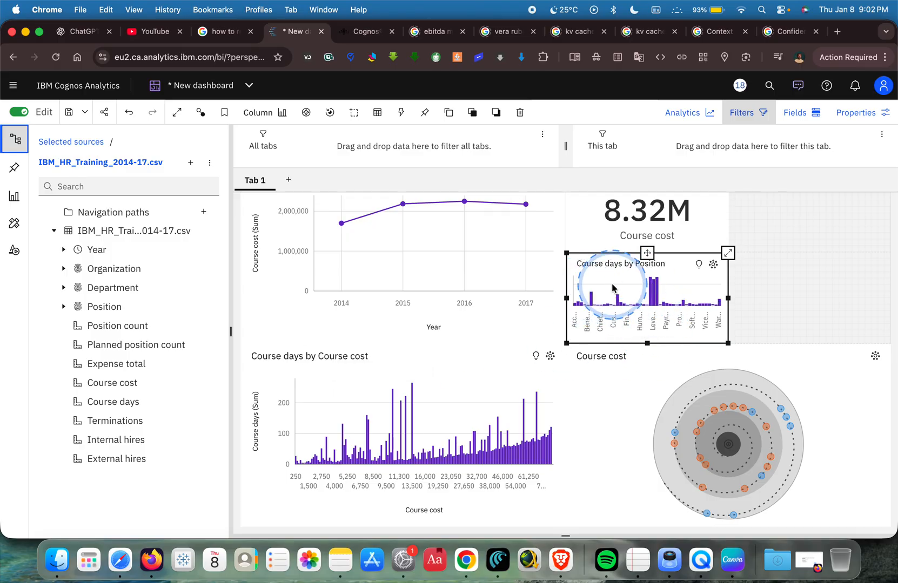
Save the dashboard as "New dashboardHR Expense Dashboard" in My content and dismiss the notification.
{"action": "left_click", "coordinate": [244, 86]}
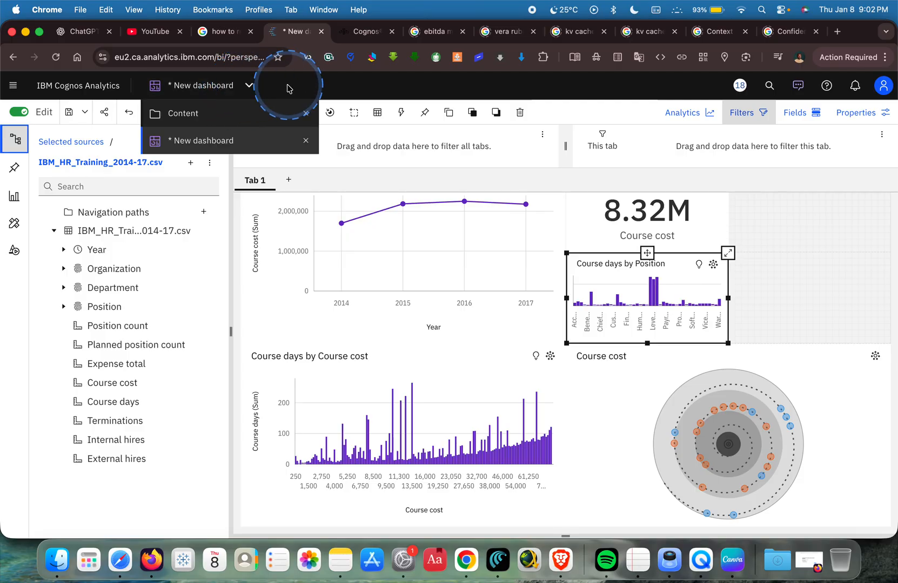
{"action": "left_click", "coordinate": [85, 112]}
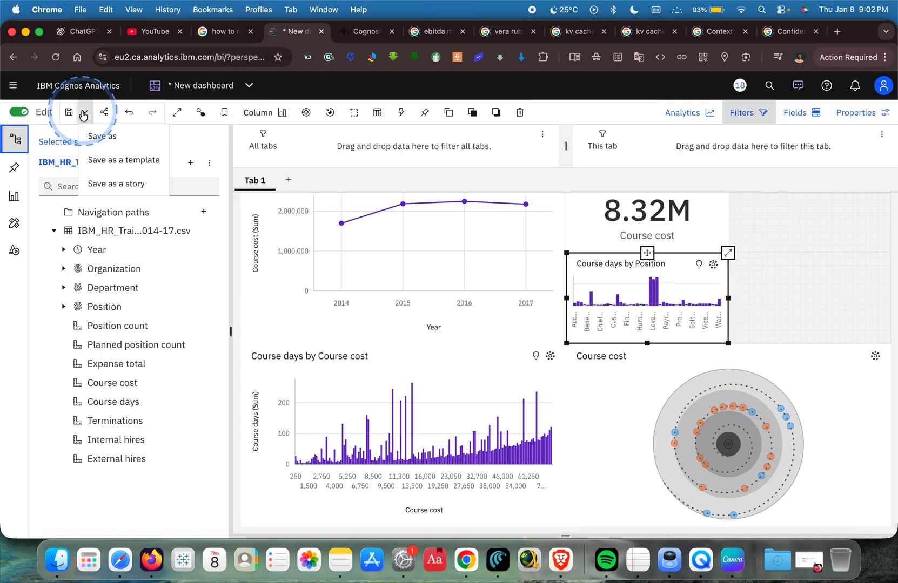
{"action": "left_click", "coordinate": [98, 139]}
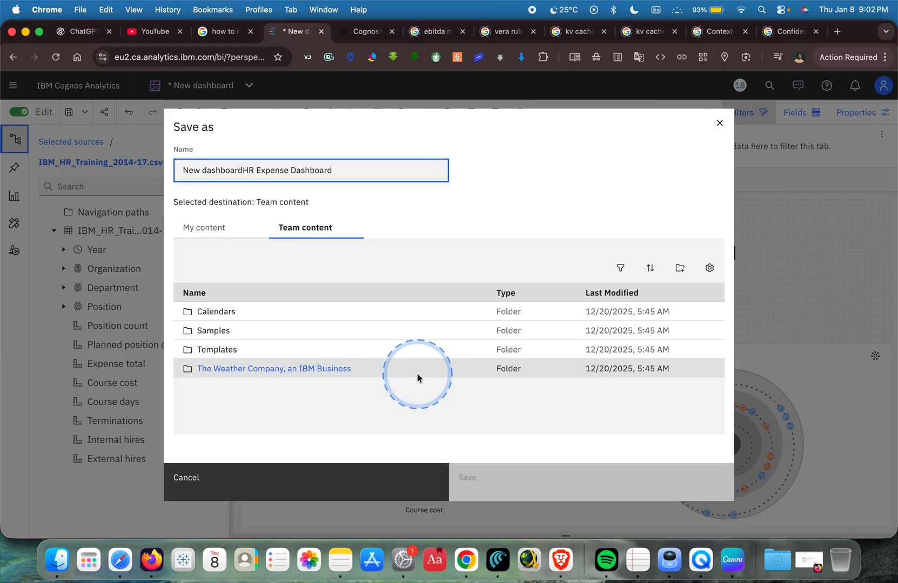
{"action": "left_click", "coordinate": [206, 234]}
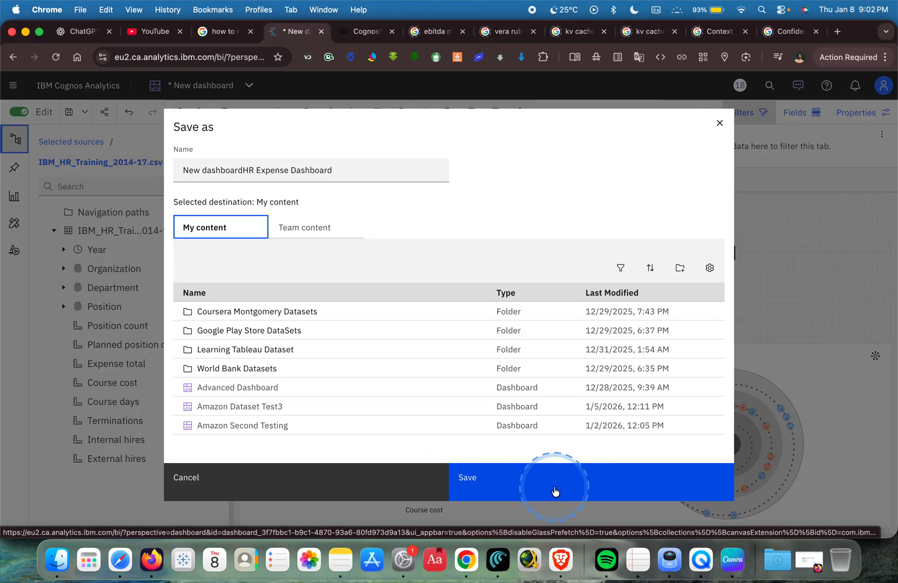
{"action": "left_click", "coordinate": [557, 483]}
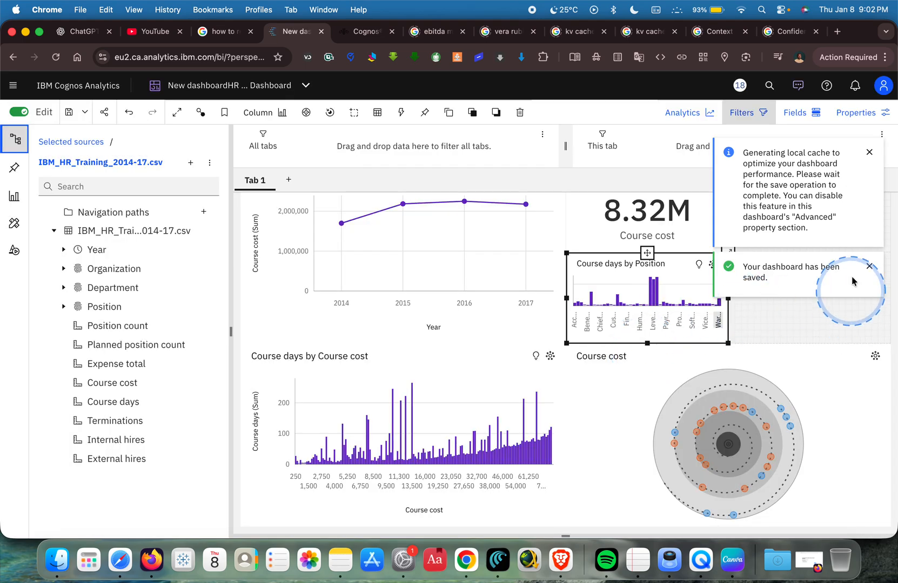
{"action": "left_click", "coordinate": [870, 154]}
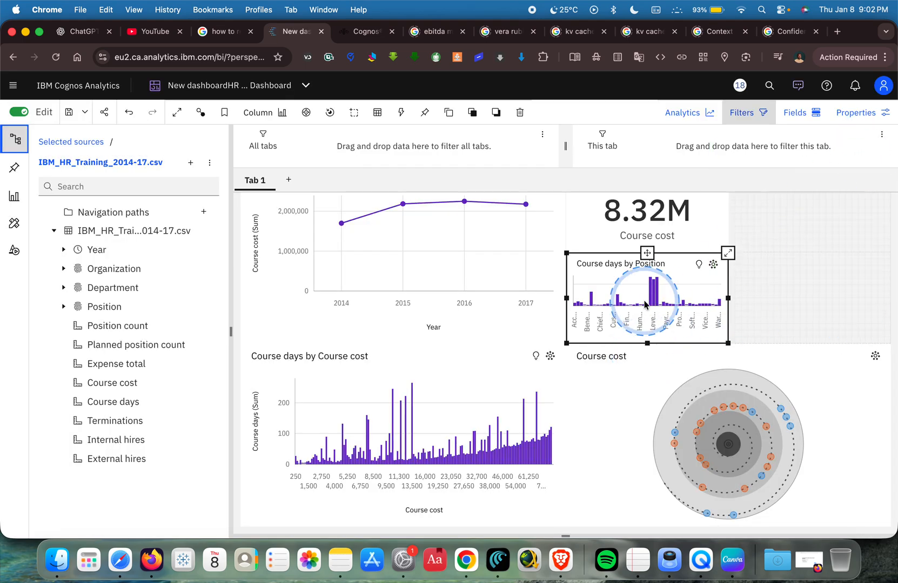
View the Course days by Position chart in full view and return to the canvas.
{"action": "left_click", "coordinate": [727, 254]}
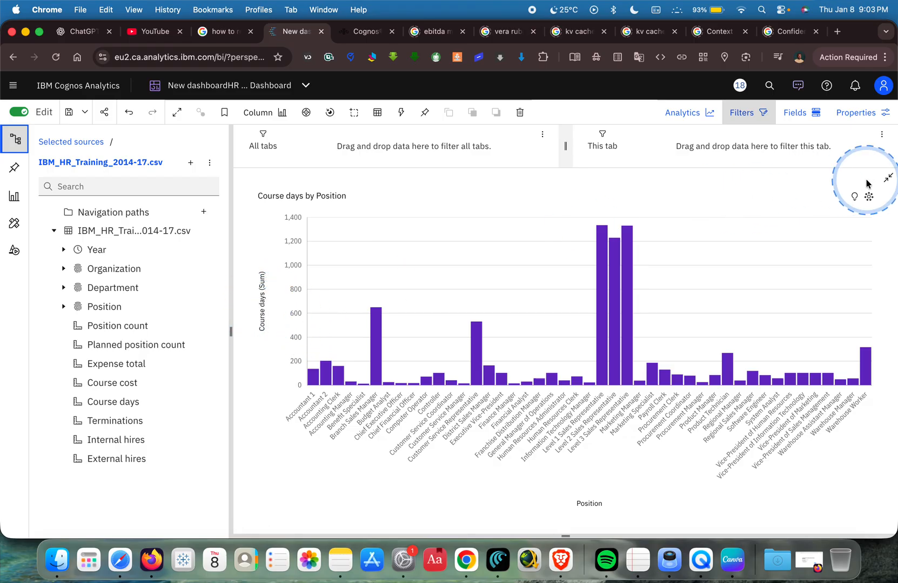
{"action": "left_click", "coordinate": [889, 181]}
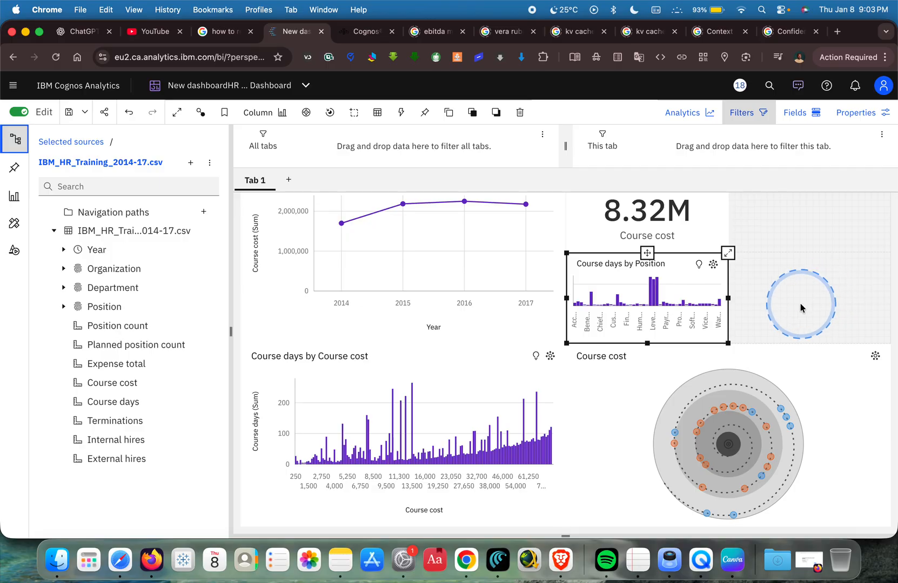
Add a table of Position in the empty cell beside the Course days by Position chart.
{"action": "left_click", "coordinate": [801, 306]}
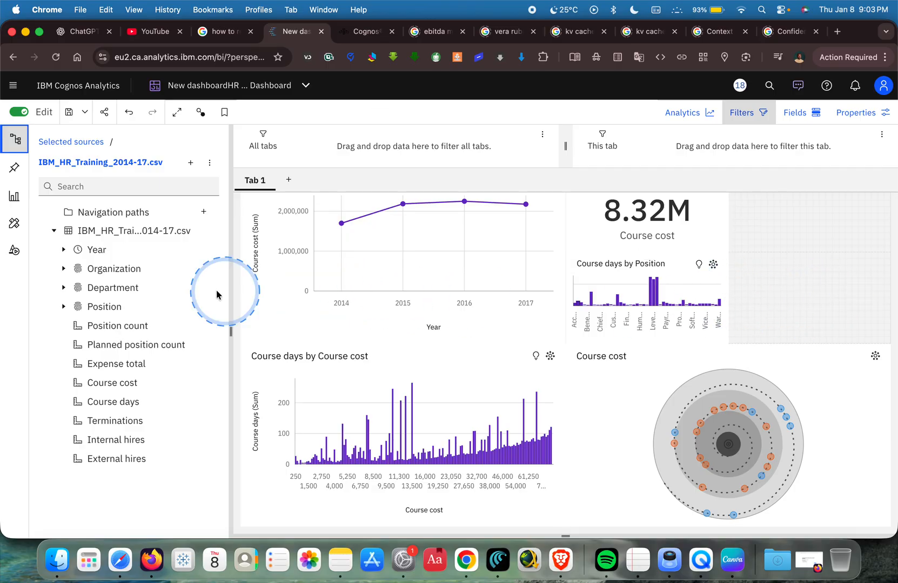
{"action": "left_click_drag", "start_coordinate": [107, 307], "coordinate": [802, 306]}
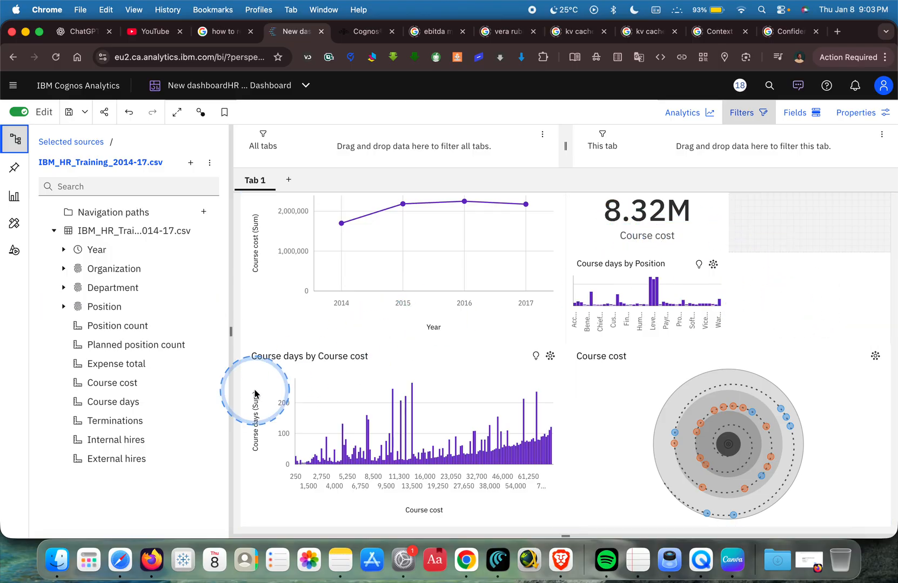
Switch to the IBM_HR_Training_2014-17 spreadsheet in Google Sheets, examine its column headings and first rows, and return to the Cognos dashboard.
{"action": "key", "text": "ctrl+Right"}
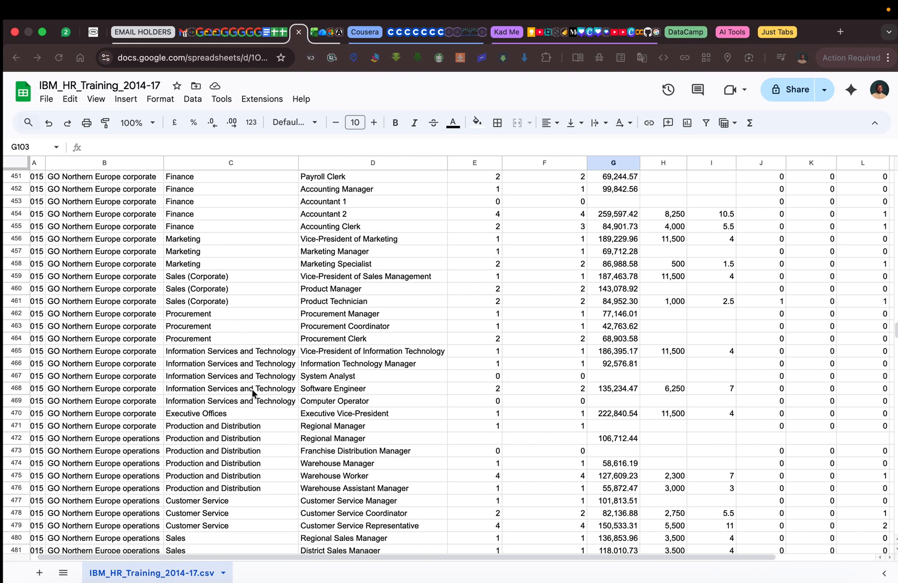
{"action": "scroll", "coordinate": [502, 251], "scroll_direction": "up", "scroll_amount": 20}
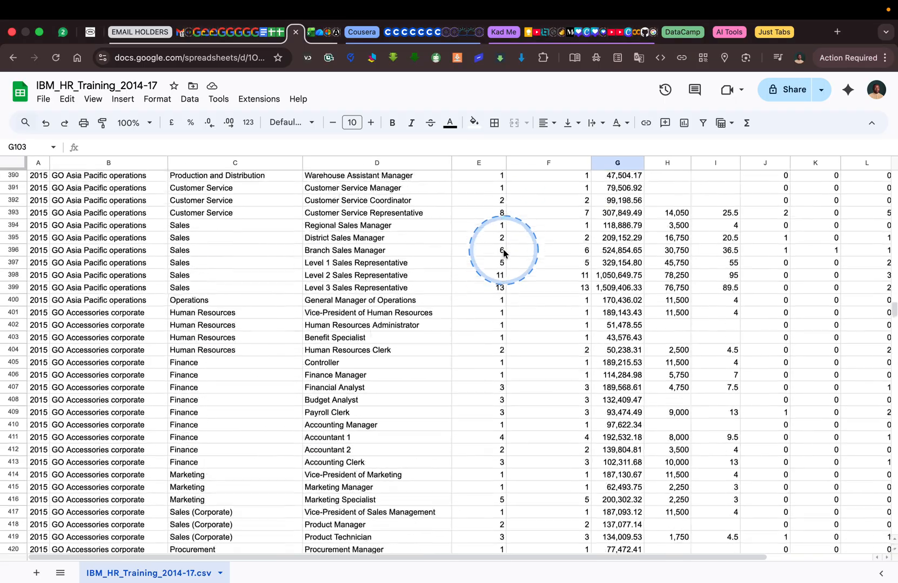
{"action": "scroll", "coordinate": [503, 251], "scroll_direction": "up", "scroll_amount": 20}
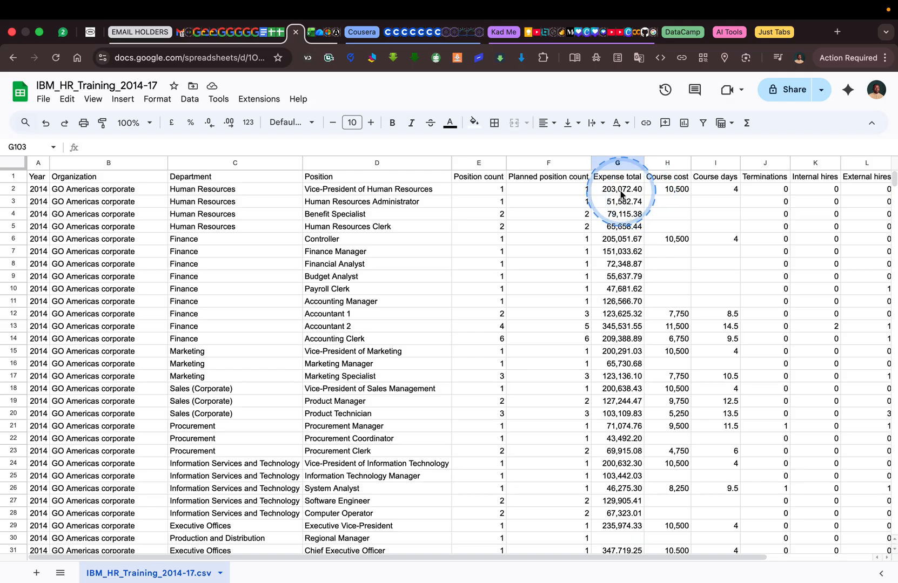
{"action": "key", "text": "ctrl+Right"}
{"action": "key", "text": "ctrl+Left"}
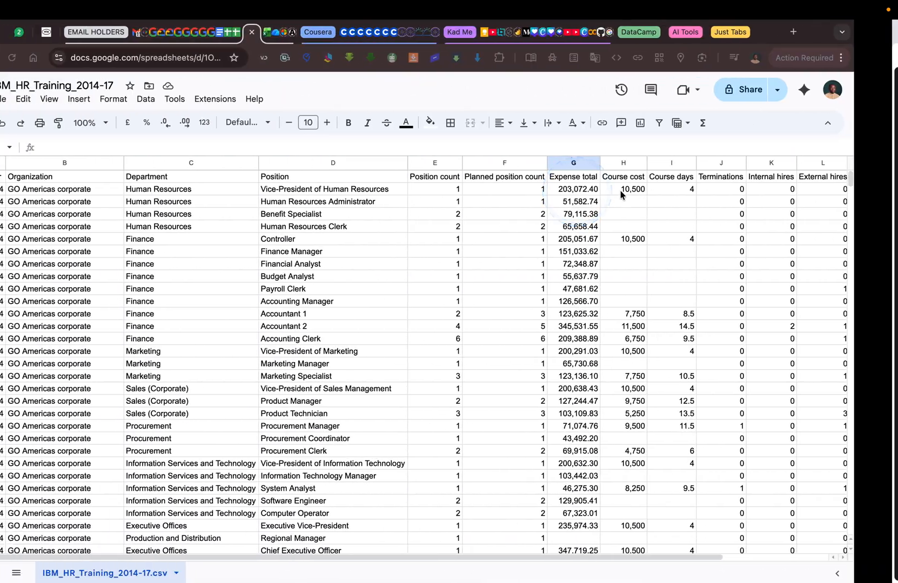
{"action": "key", "text": "ctrl+Left"}
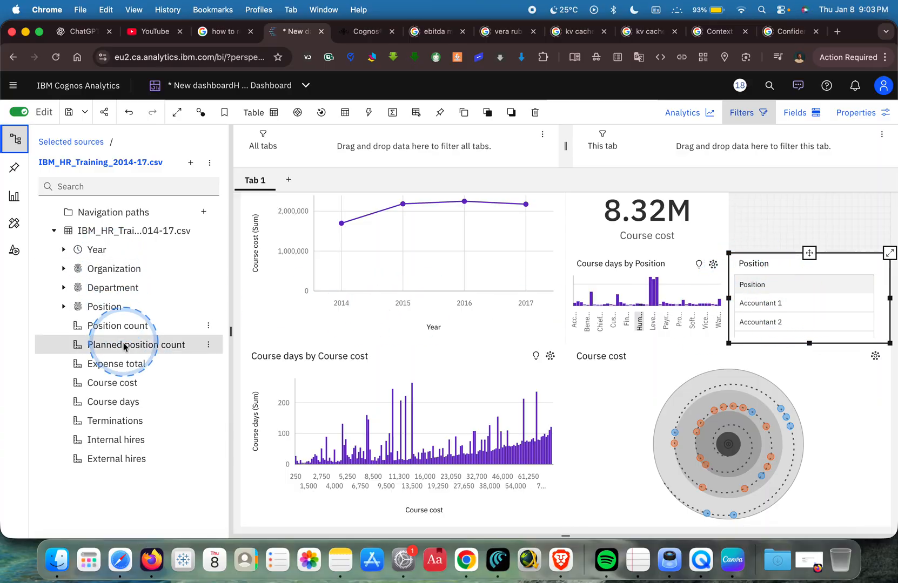
Add Expense total to the Position table and change it into a column chart in full view.
{"action": "left_click_drag", "start_coordinate": [118, 364], "coordinate": [736, 293]}
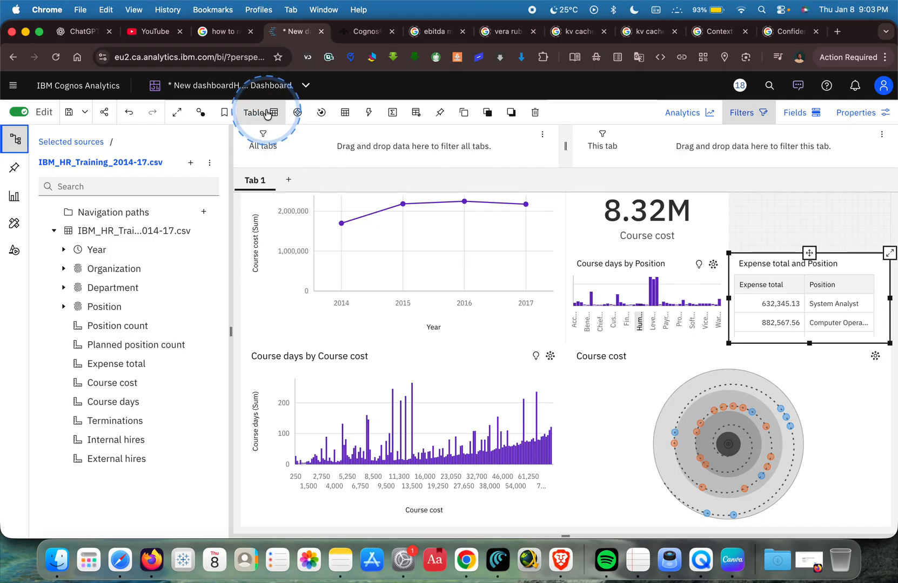
{"action": "left_click", "coordinate": [889, 254]}
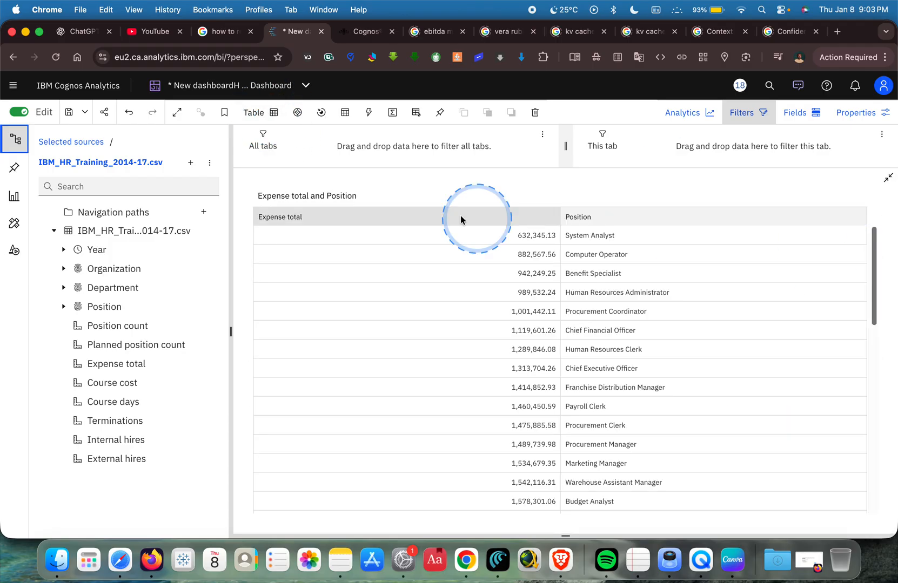
{"action": "left_click", "coordinate": [261, 113]}
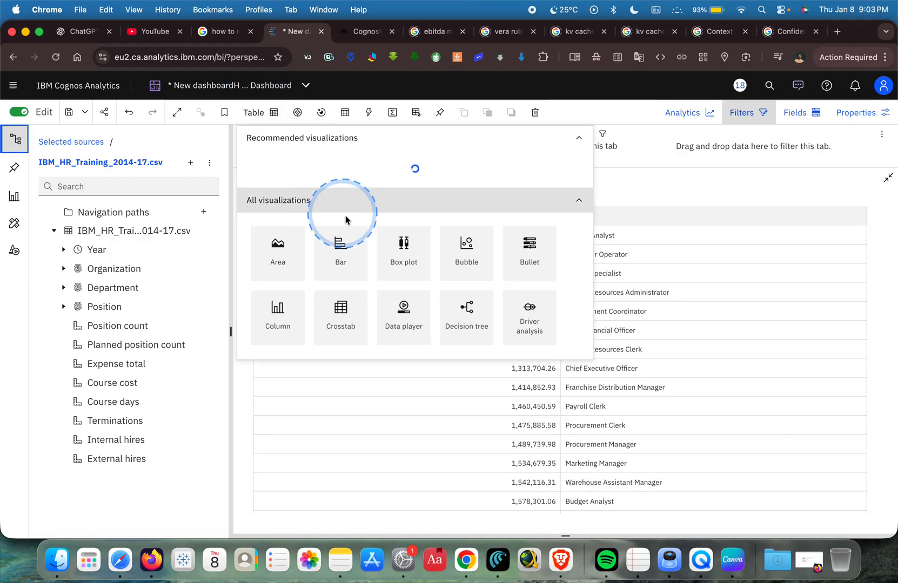
{"action": "left_click", "coordinate": [264, 313]}
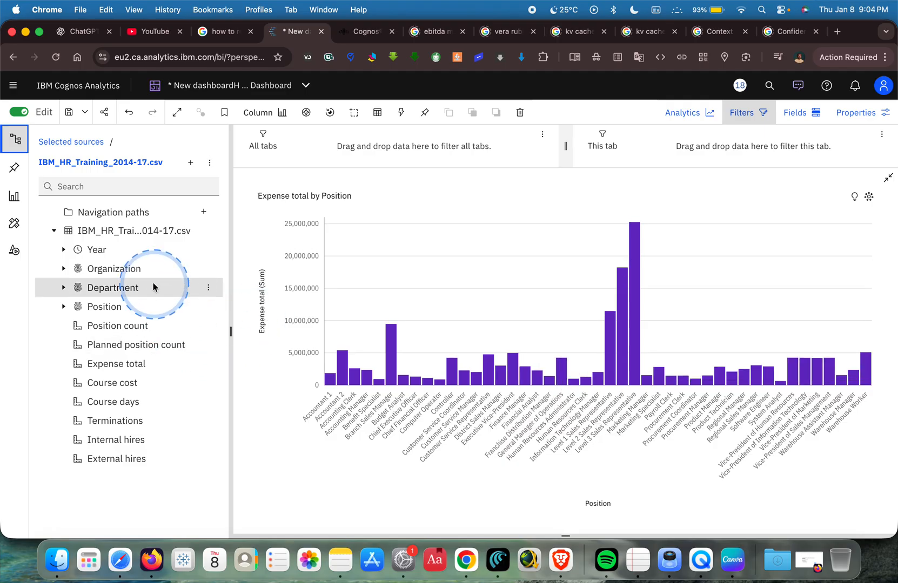
Color the columns of the Expense total by Position chart by Position count.
{"action": "left_click_drag", "start_coordinate": [131, 328], "coordinate": [264, 452]}
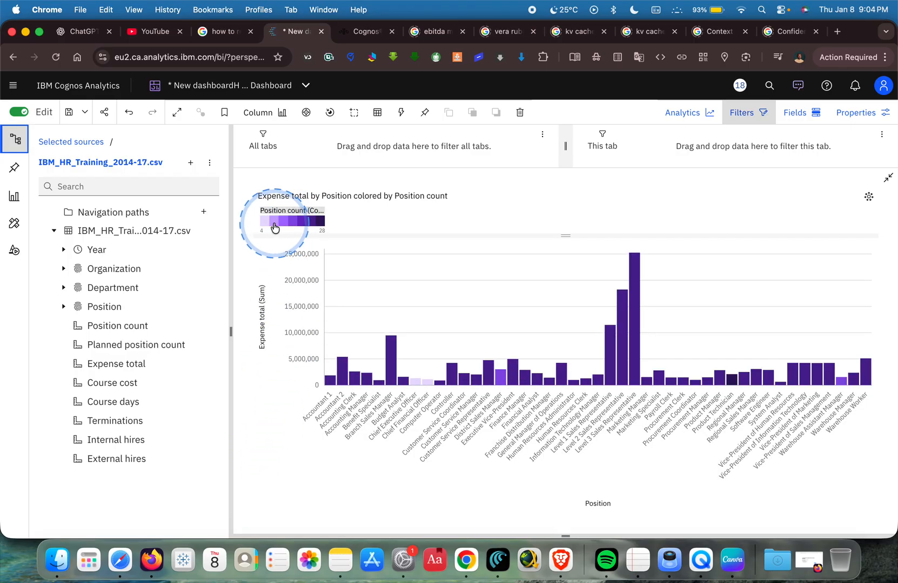
Examine the recommended and available visualization types for the Expense total by Position chart without changing its type.
{"action": "left_click", "coordinate": [282, 113]}
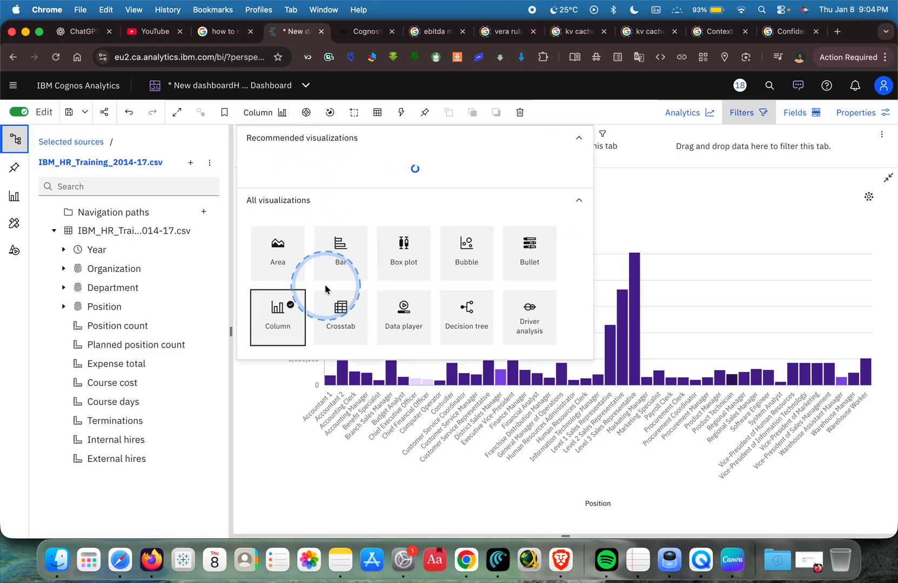
{"action": "scroll", "coordinate": [465, 352], "scroll_direction": "down", "scroll_amount": 3}
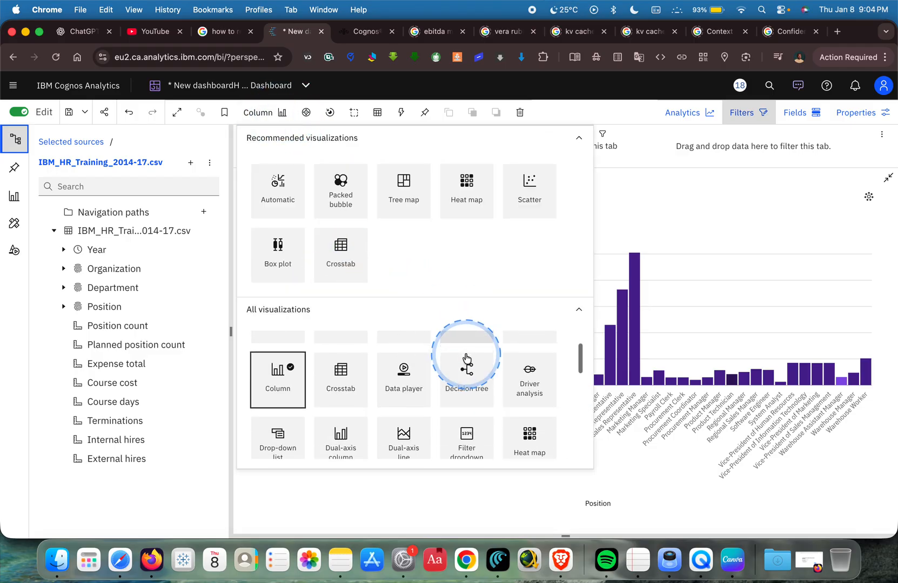
{"action": "scroll", "coordinate": [466, 358], "scroll_direction": "down", "scroll_amount": 5}
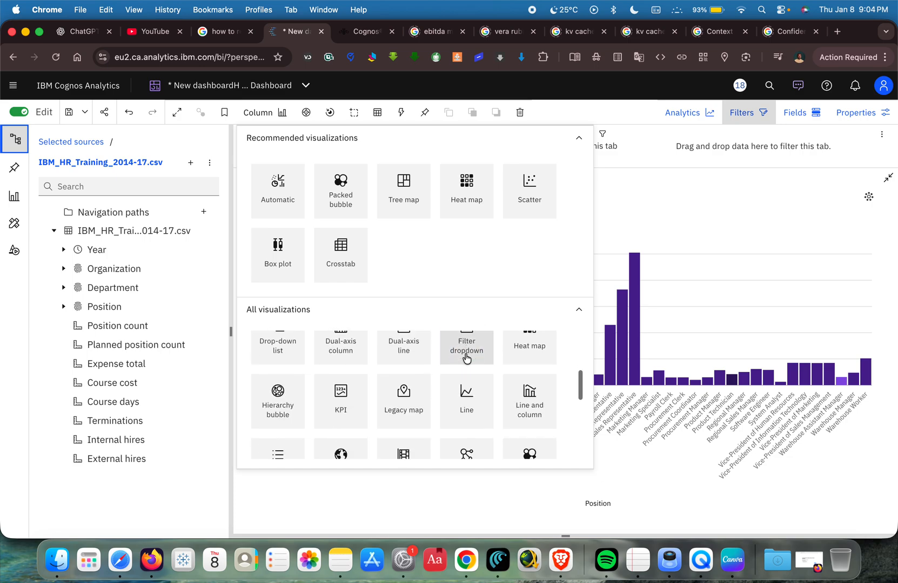
{"action": "scroll", "coordinate": [467, 359], "scroll_direction": "down", "scroll_amount": 5}
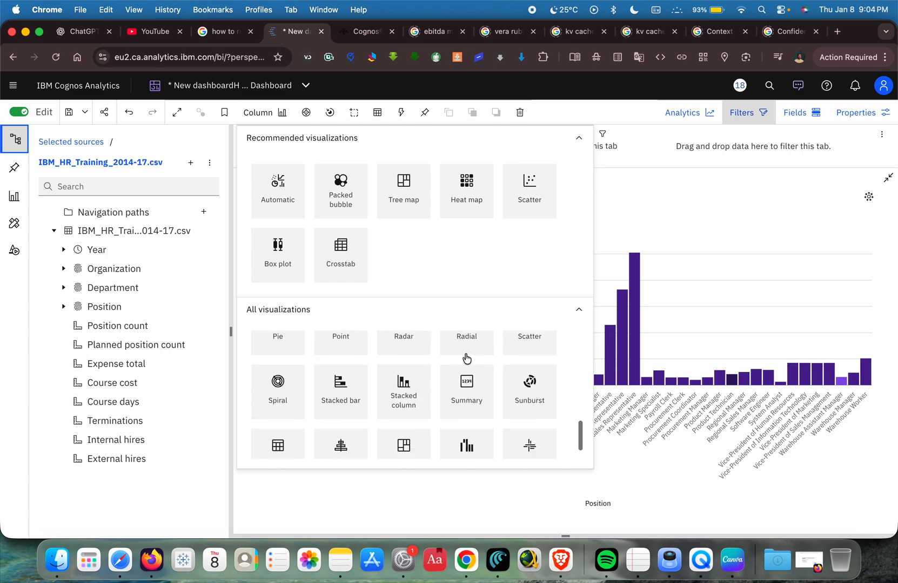
{"action": "scroll", "coordinate": [466, 359], "scroll_direction": "up", "scroll_amount": 8}
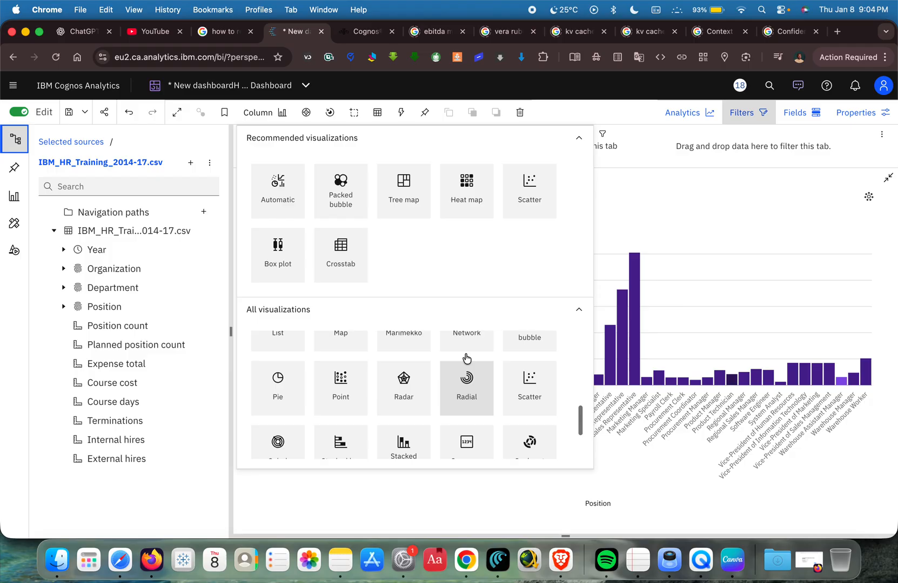
{"action": "scroll", "coordinate": [465, 358], "scroll_direction": "up", "scroll_amount": 5}
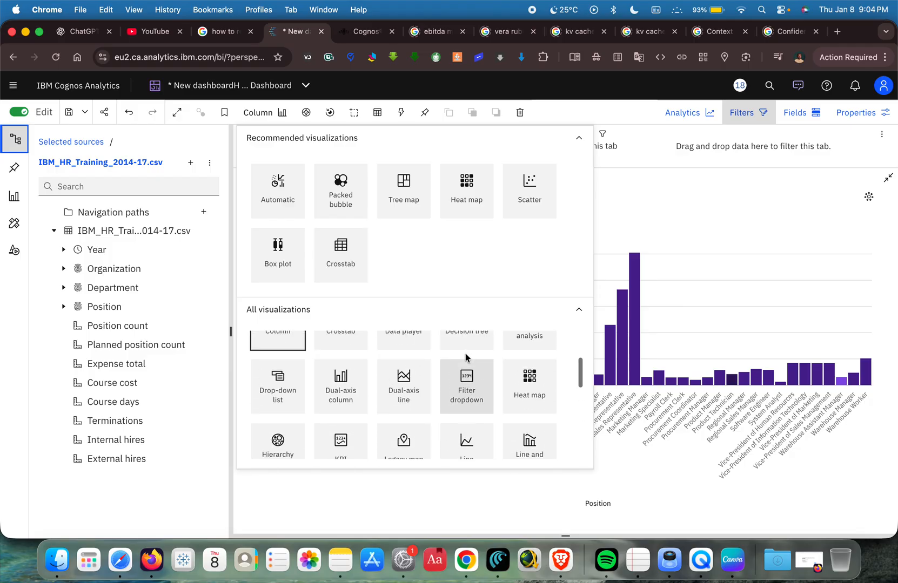
{"action": "scroll", "coordinate": [466, 359], "scroll_direction": "up", "scroll_amount": 2}
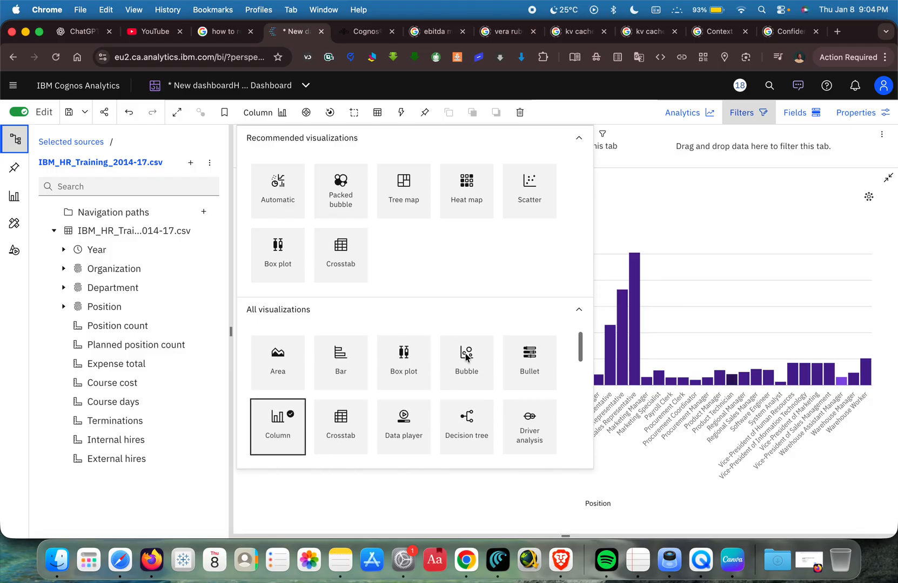
{"action": "left_click", "coordinate": [501, 376]}
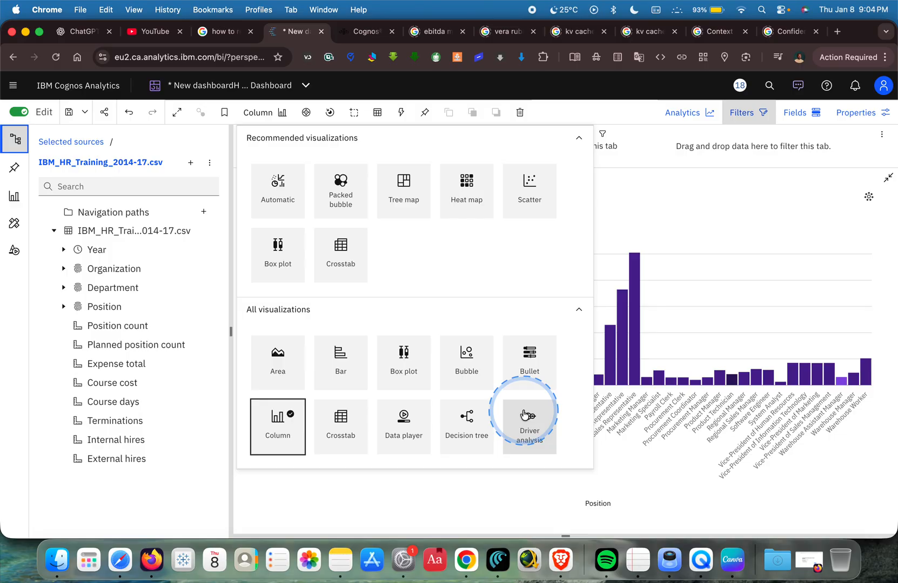
{"action": "scroll", "coordinate": [480, 381], "scroll_direction": "down", "scroll_amount": 2}
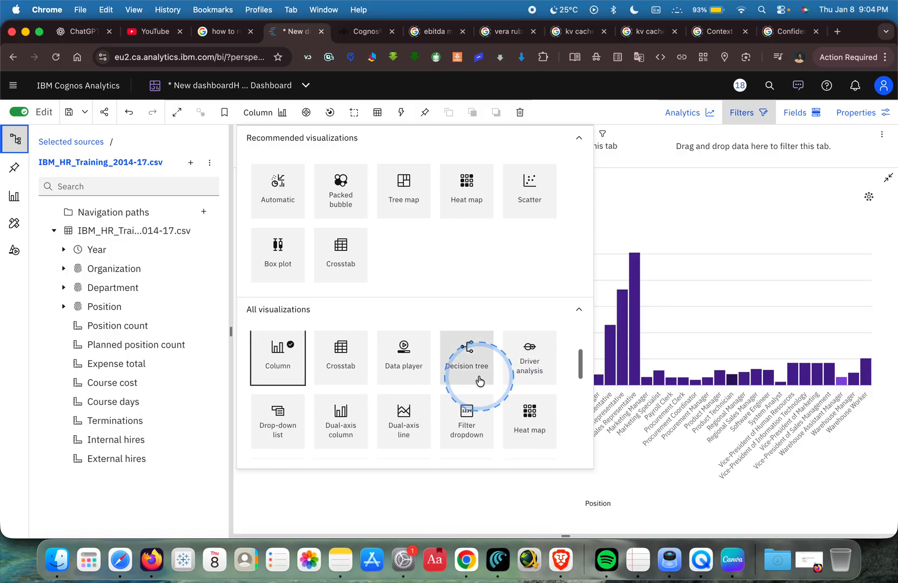
{"action": "scroll", "coordinate": [480, 381], "scroll_direction": "down", "scroll_amount": 3}
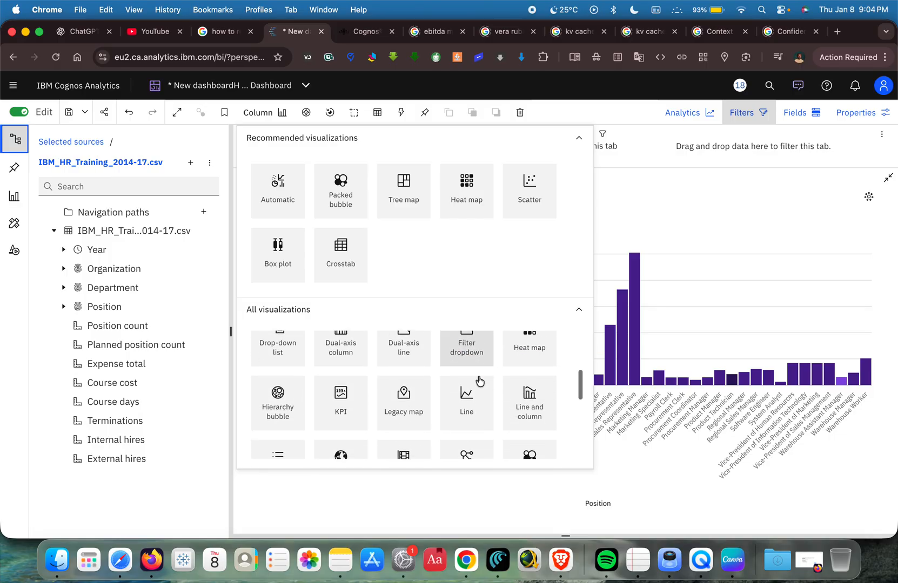
{"action": "scroll", "coordinate": [479, 381], "scroll_direction": "down", "scroll_amount": 4}
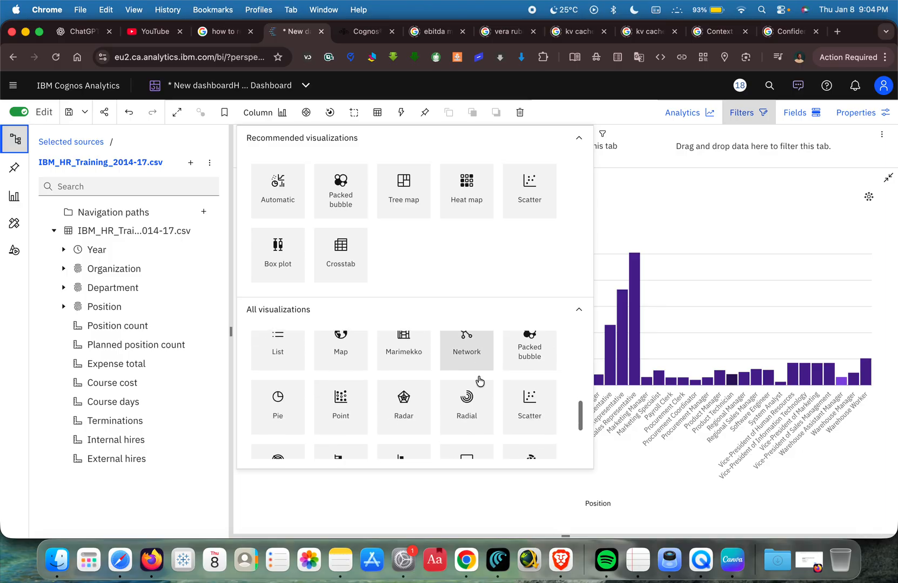
{"action": "scroll", "coordinate": [479, 381], "scroll_direction": "down", "scroll_amount": 4}
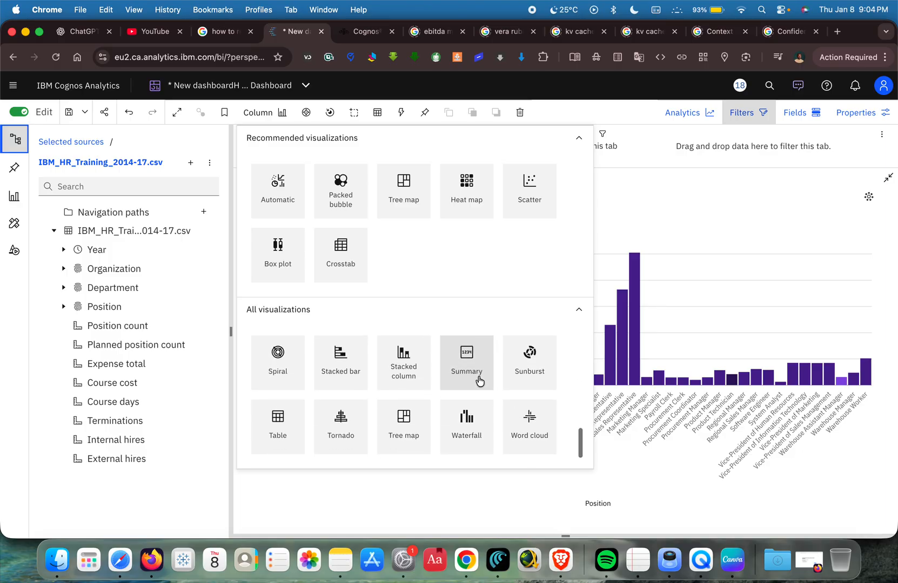
{"action": "scroll", "coordinate": [479, 381], "scroll_direction": "up", "scroll_amount": 4}
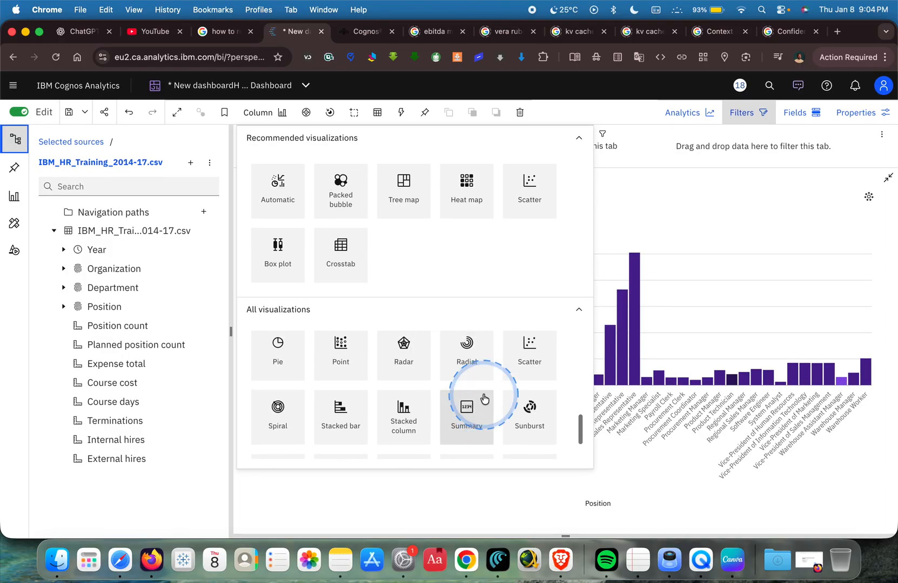
{"action": "scroll", "coordinate": [483, 398], "scroll_direction": "up", "scroll_amount": 4}
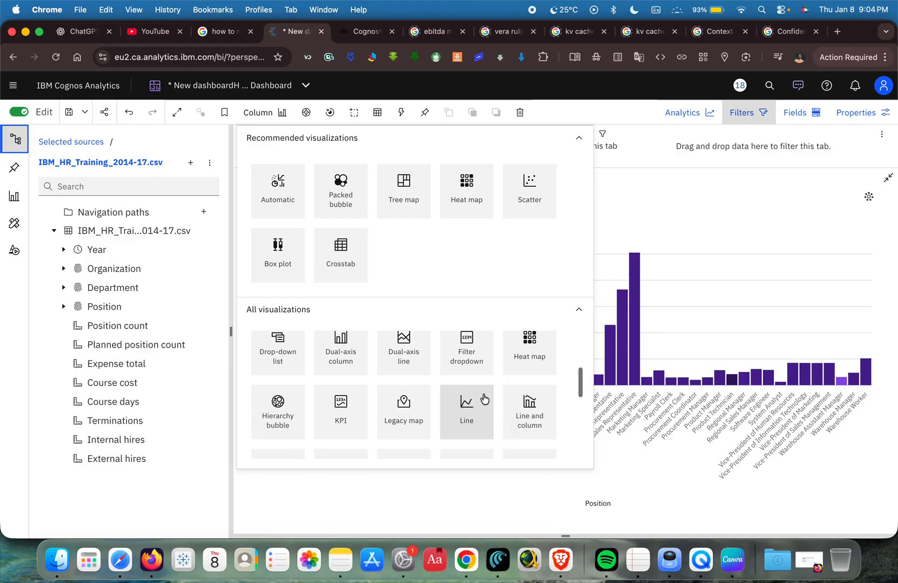
{"action": "scroll", "coordinate": [484, 400], "scroll_direction": "up", "scroll_amount": 4}
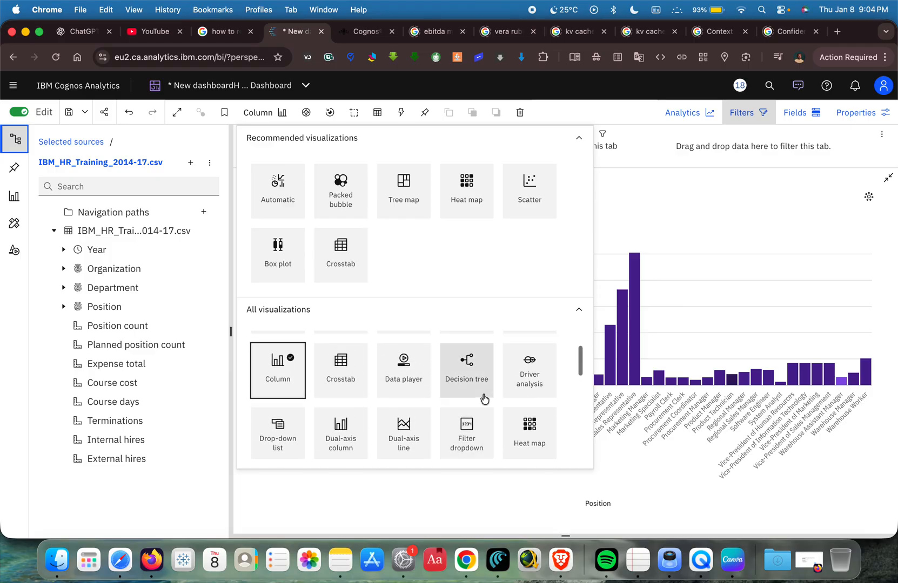
{"action": "scroll", "coordinate": [484, 399], "scroll_direction": "up", "scroll_amount": 1}
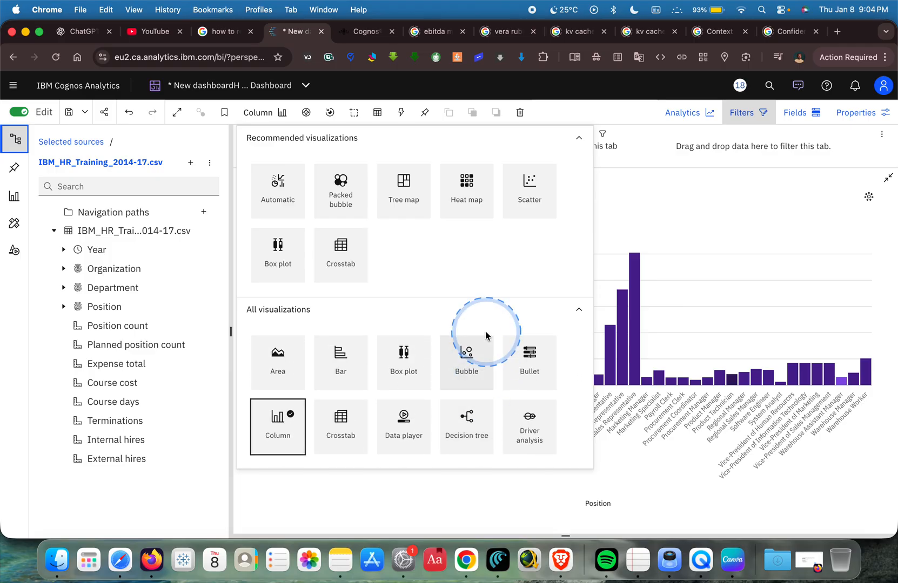
{"action": "left_click", "coordinate": [669, 217]}
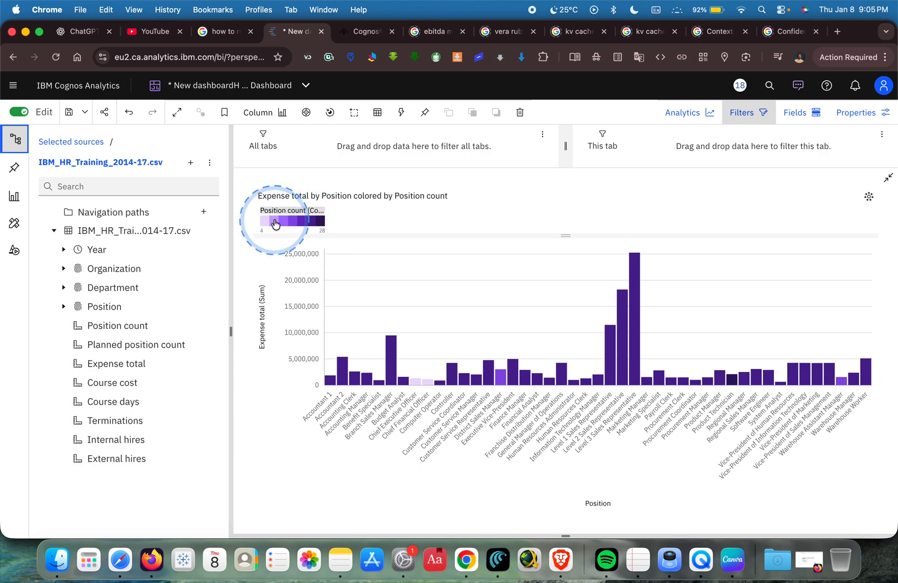
Return to the dashboard canvas and add an Expense total summary in the empty cell beside the Course cost summary.
{"action": "left_click", "coordinate": [889, 180]}
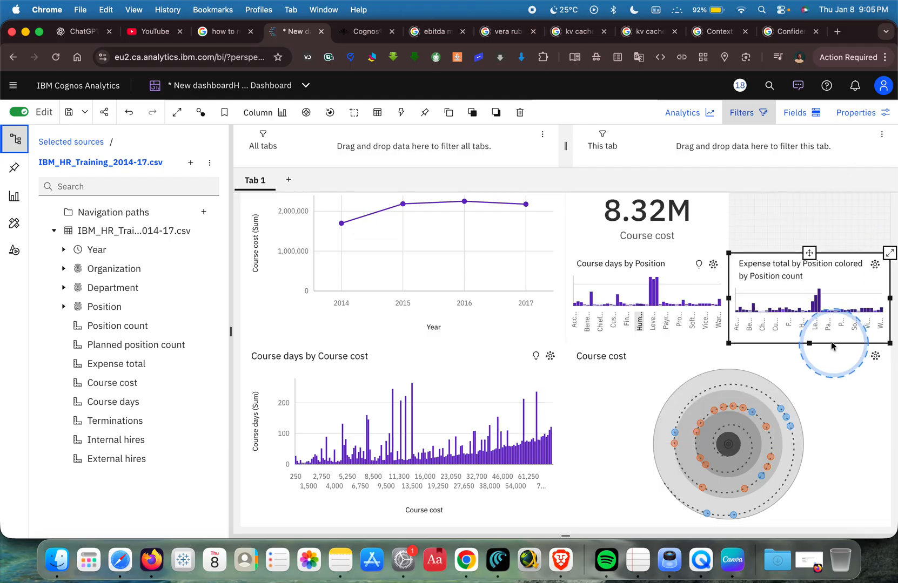
{"action": "left_click", "coordinate": [784, 226]}
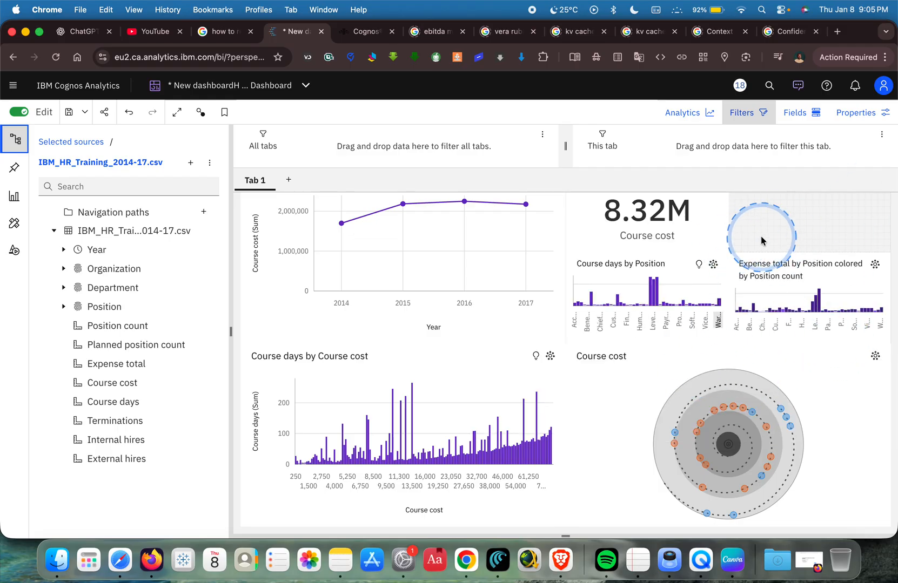
{"action": "left_click", "coordinate": [479, 270]}
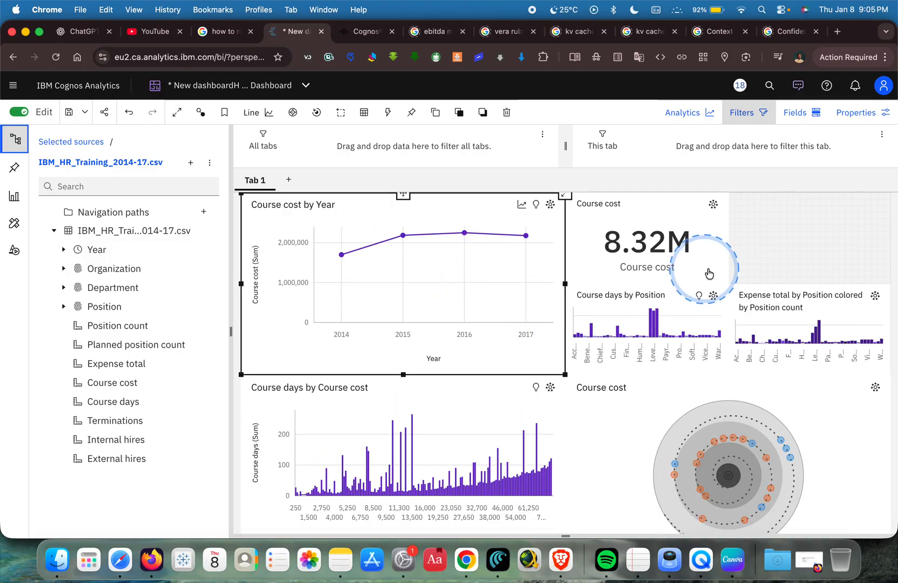
{"action": "left_click", "coordinate": [786, 251]}
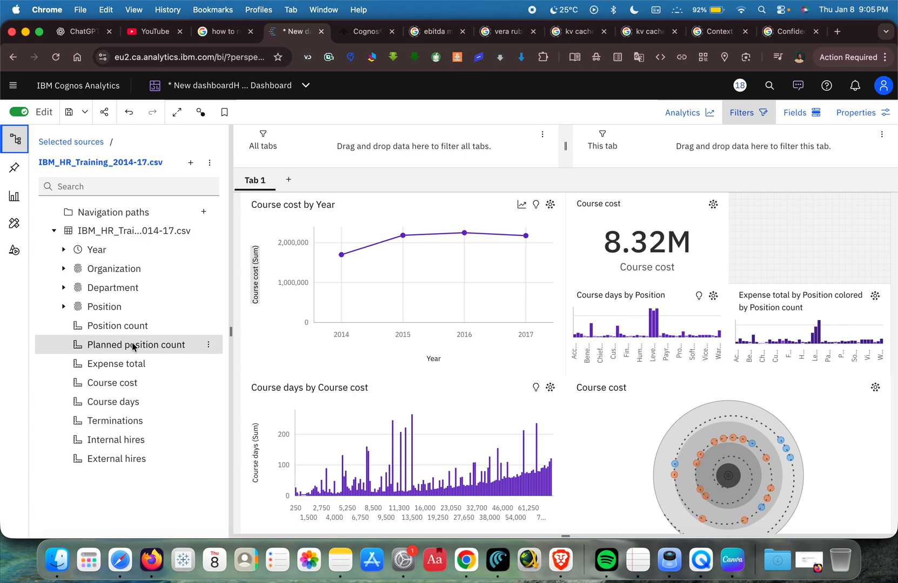
{"action": "left_click", "coordinate": [115, 307]}
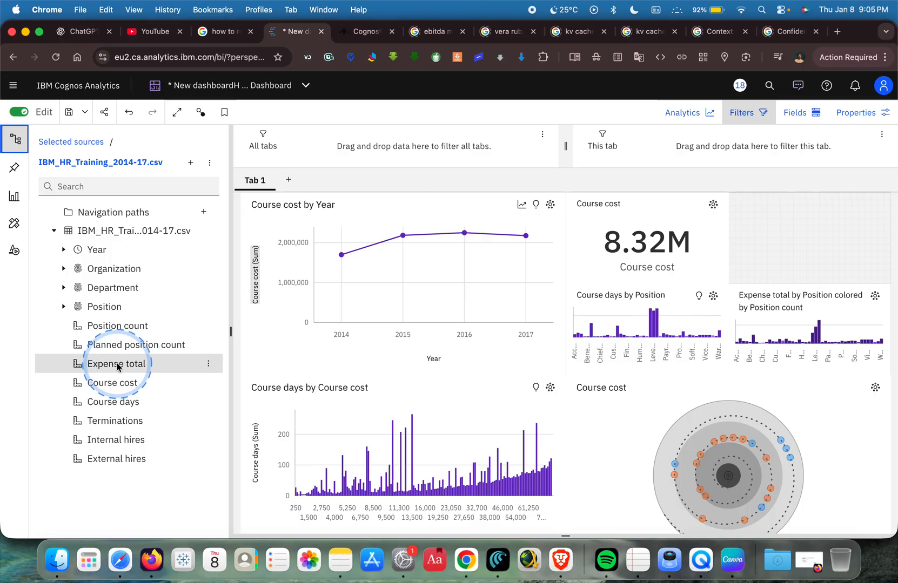
{"action": "left_click_drag", "start_coordinate": [128, 368], "coordinate": [808, 240]}
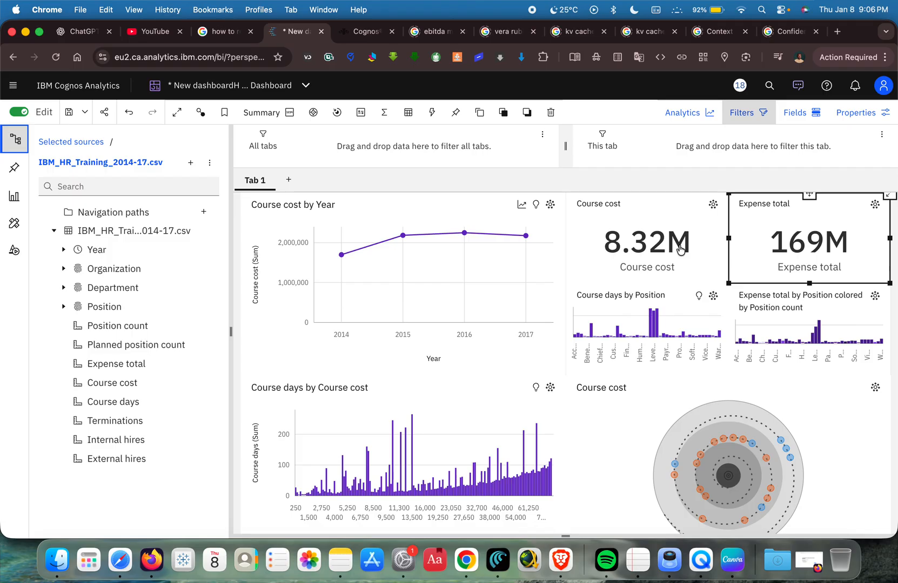
Replace the Course cost summary with the Expense total summary and add another Expense total summary in the emptied cell beside it.
{"action": "left_click", "coordinate": [617, 237]}
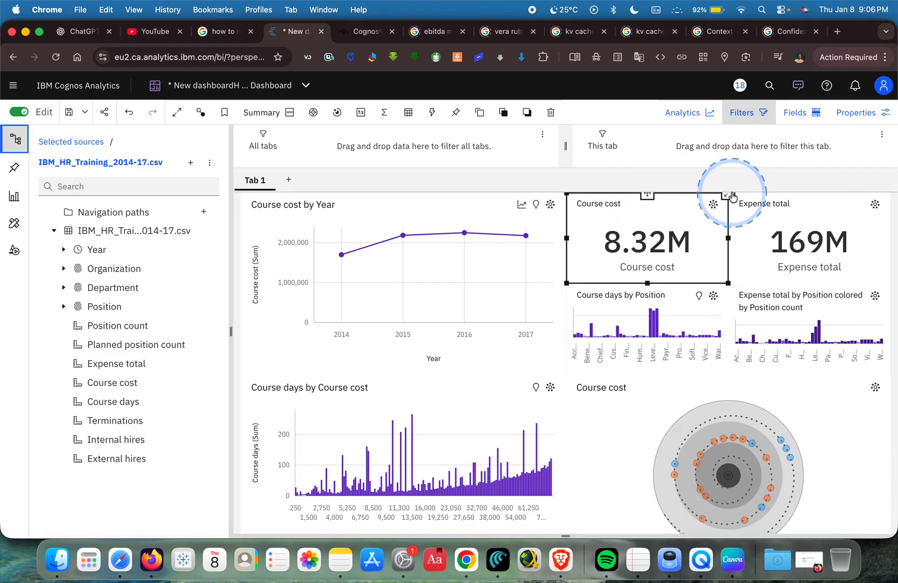
{"action": "mouse_move", "coordinate": [657, 228]}
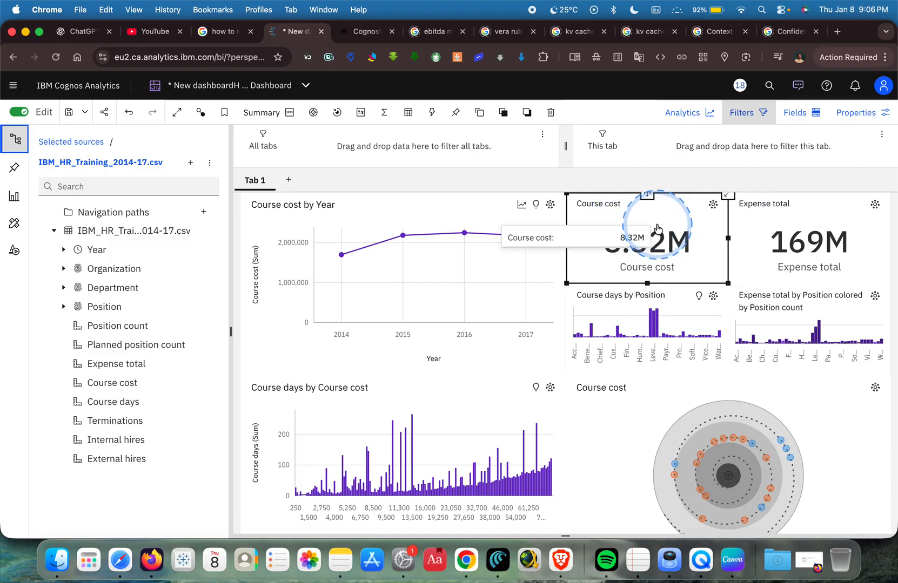
{"action": "mouse_move", "coordinate": [656, 229]}
{"action": "left_mouse_down"}
{"action": "mouse_move", "coordinate": [443, 265]}
{"action": "mouse_move", "coordinate": [285, 265]}
{"action": "mouse_move", "coordinate": [140, 291]}
{"action": "mouse_move", "coordinate": [748, 206]}
{"action": "mouse_move", "coordinate": [802, 244]}
{"action": "mouse_move", "coordinate": [809, 190]}
{"action": "mouse_move", "coordinate": [690, 252]}
{"action": "mouse_move", "coordinate": [661, 240]}
{"action": "mouse_move", "coordinate": [653, 248]}
{"action": "left_mouse_up"}
{"action": "left_click", "coordinate": [812, 235]}
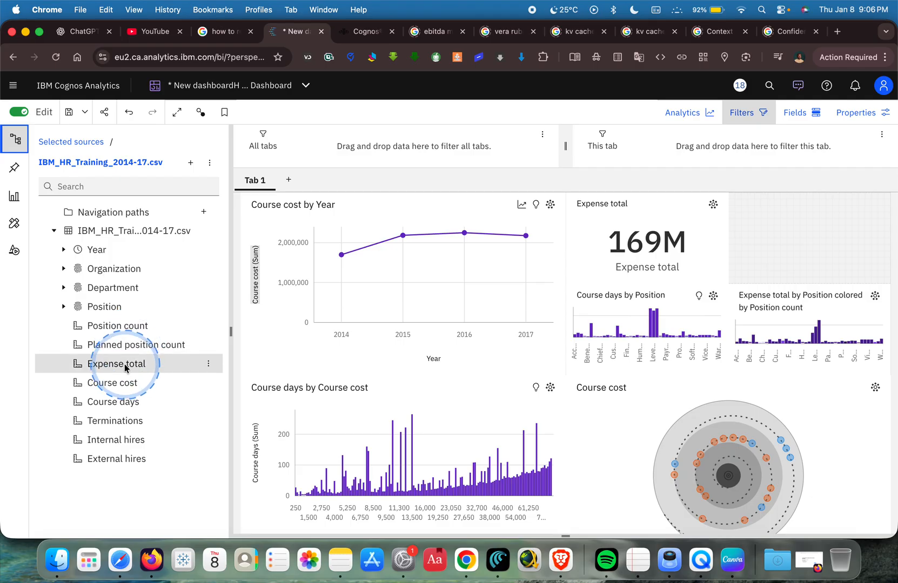
{"action": "left_click_drag", "start_coordinate": [124, 365], "coordinate": [809, 251]}
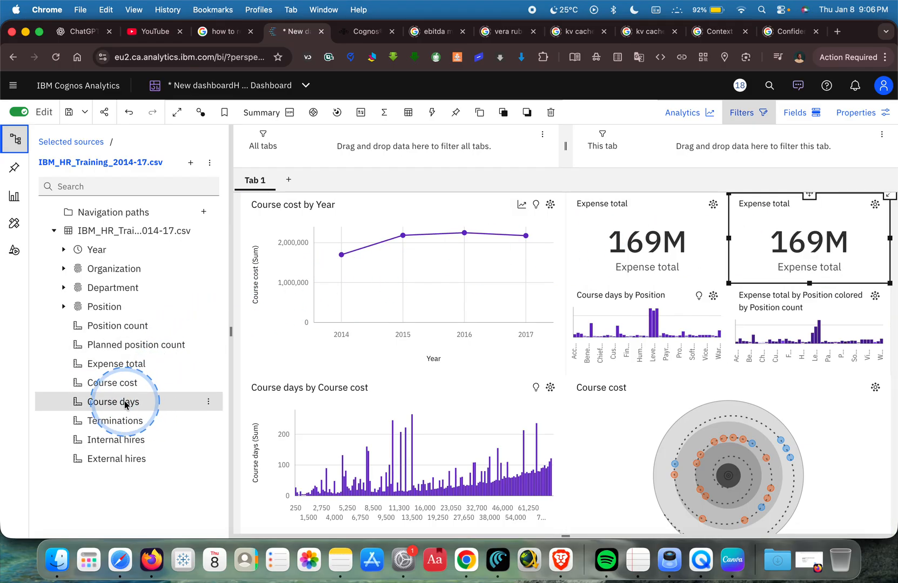
{"action": "left_click_drag", "start_coordinate": [125, 405], "coordinate": [749, 240]}
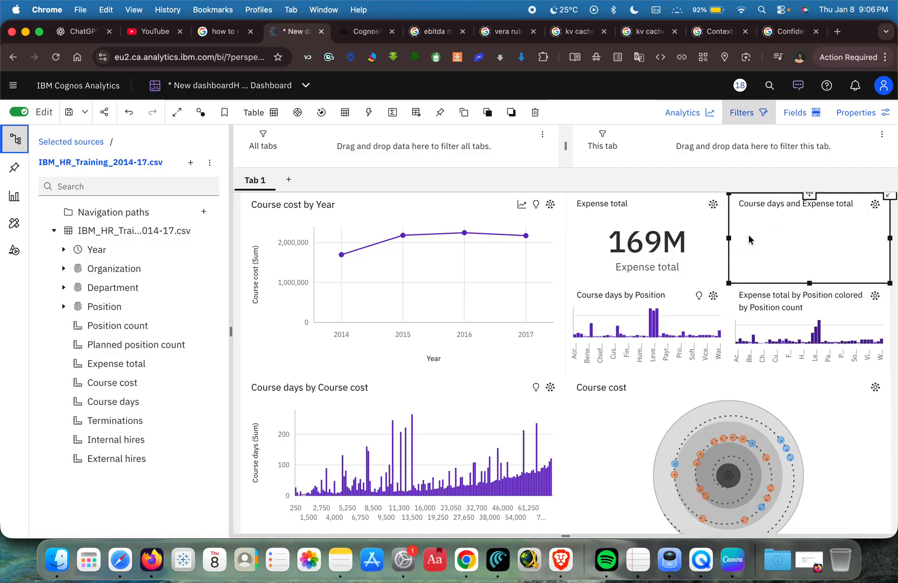
{"action": "mouse_move", "coordinate": [748, 235]}
{"action": "left_mouse_down"}
{"action": "mouse_move", "coordinate": [784, 244]}
{"action": "mouse_move", "coordinate": [764, 246]}
{"action": "mouse_move", "coordinate": [767, 263]}
{"action": "mouse_move", "coordinate": [738, 224]}
{"action": "mouse_move", "coordinate": [776, 242]}
{"action": "mouse_move", "coordinate": [763, 247]}
{"action": "mouse_move", "coordinate": [781, 220]}
{"action": "mouse_move", "coordinate": [797, 230]}
{"action": "left_mouse_up"}
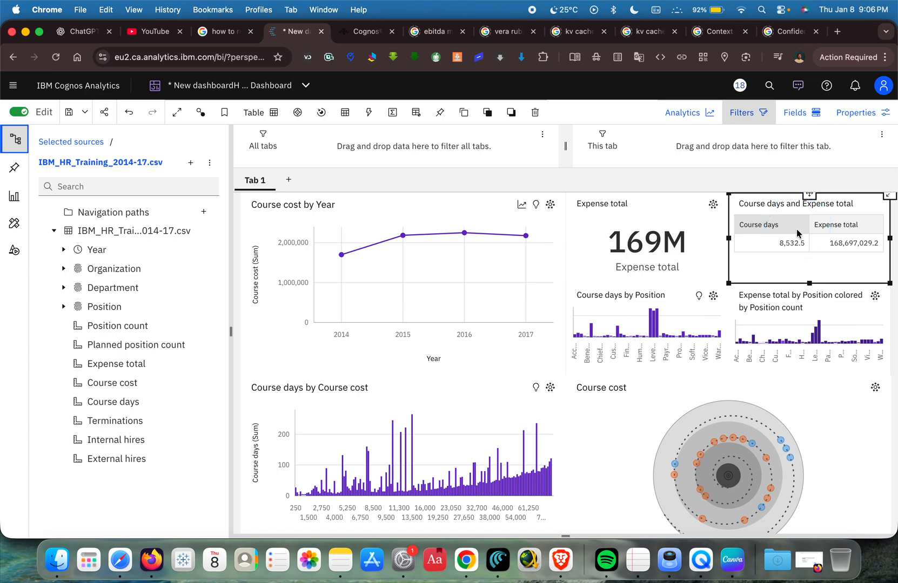
{"action": "left_click", "coordinate": [127, 117]}
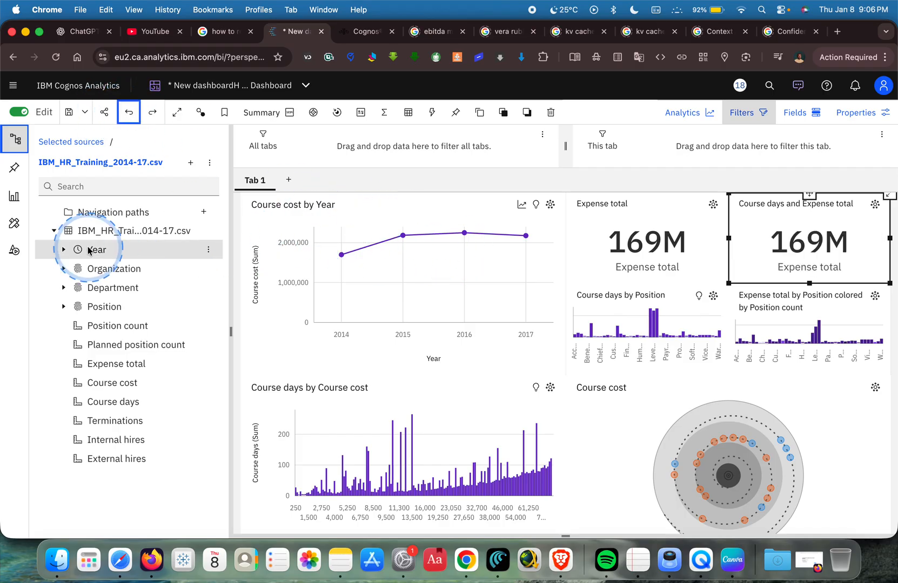
Add Year to the second Expense total summary and change the resulting visualization into a column chart.
{"action": "left_click_drag", "start_coordinate": [96, 249], "coordinate": [747, 242]}
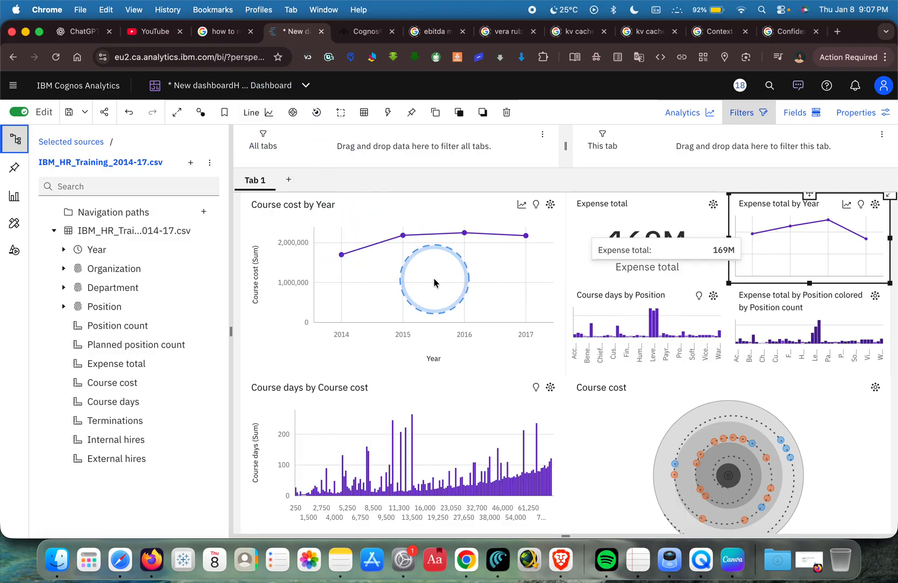
{"action": "left_click", "coordinate": [252, 113]}
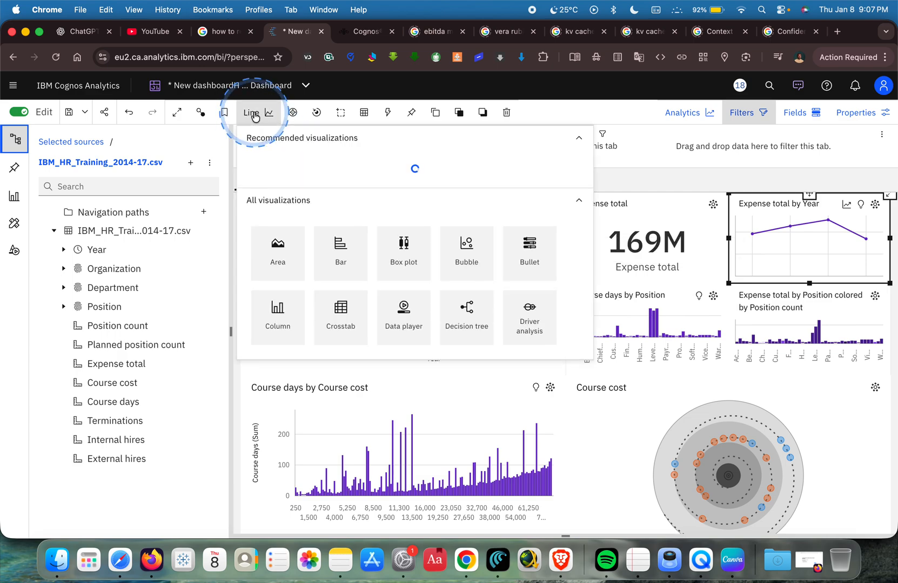
{"action": "left_click", "coordinate": [276, 311]}
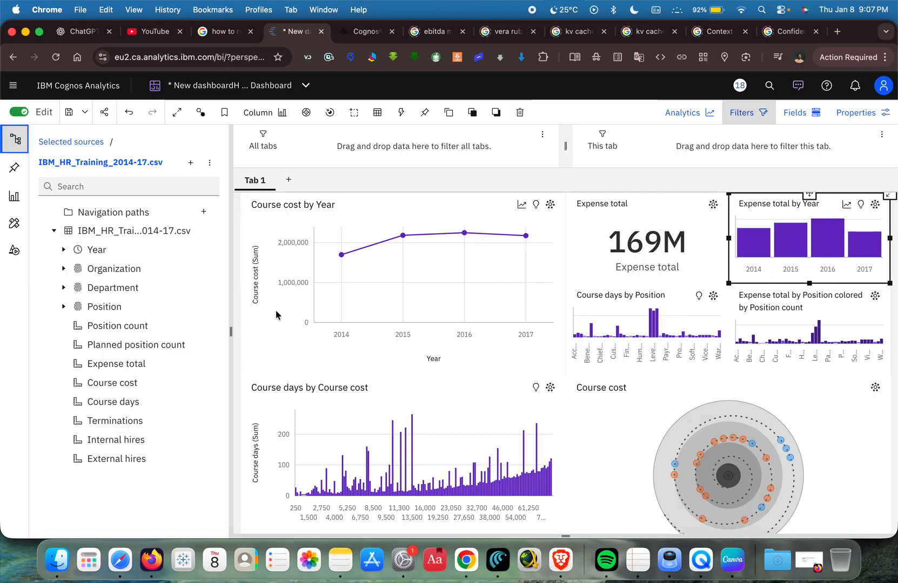
Change the Course cost by Year line chart into a column chart.
{"action": "left_click", "coordinate": [380, 267]}
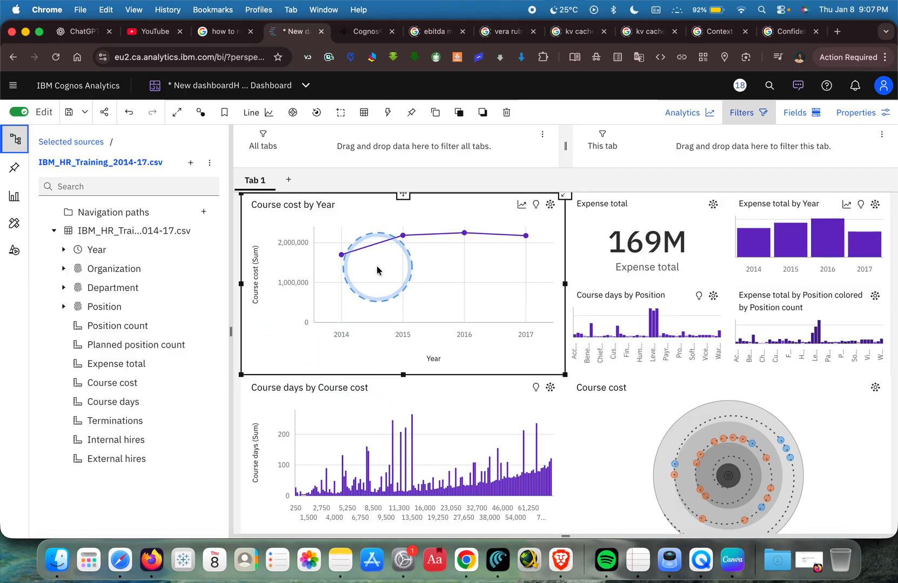
{"action": "left_click", "coordinate": [264, 114]}
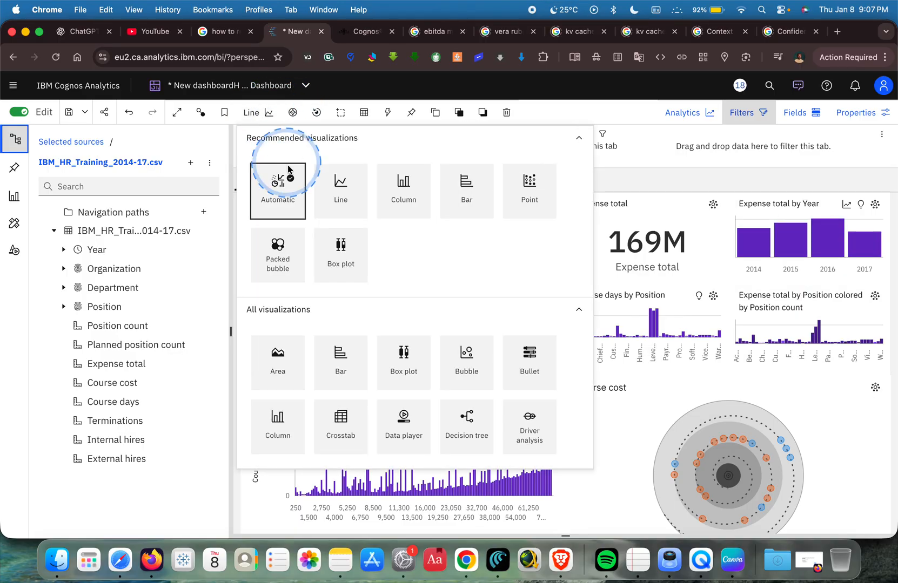
{"action": "left_click", "coordinate": [280, 417]}
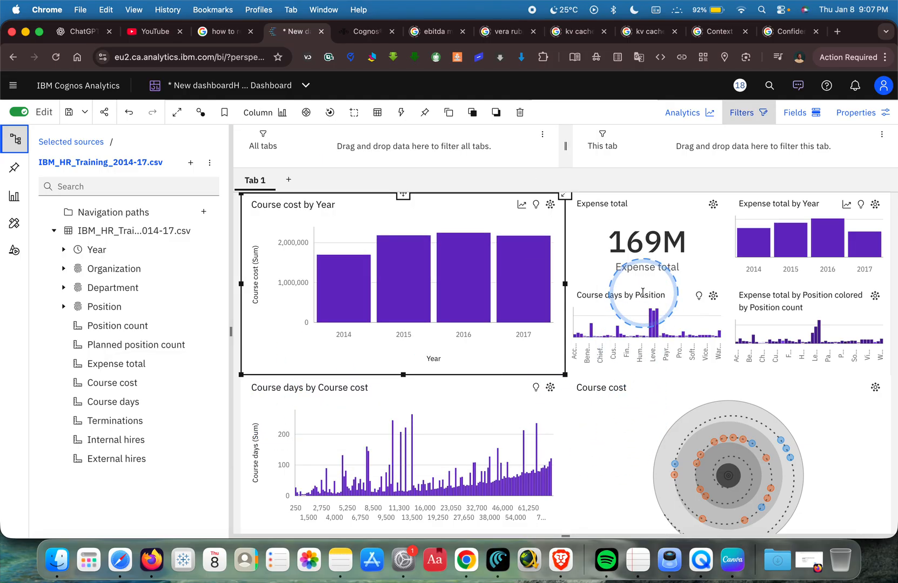
Limit the Course days by Position chart to the top 10 results by Course days and return to the dashboard canvas.
{"action": "left_click", "coordinate": [623, 309]}
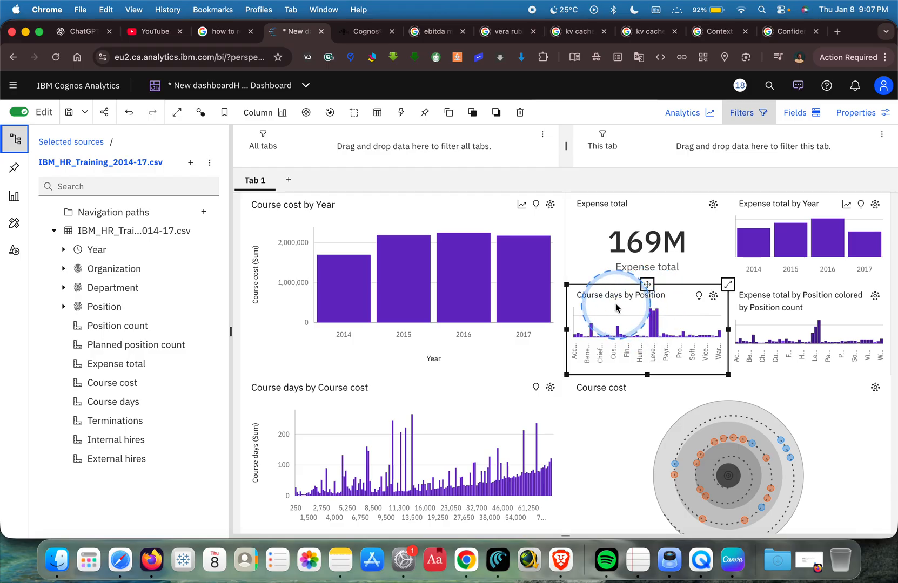
{"action": "left_click", "coordinate": [799, 305]}
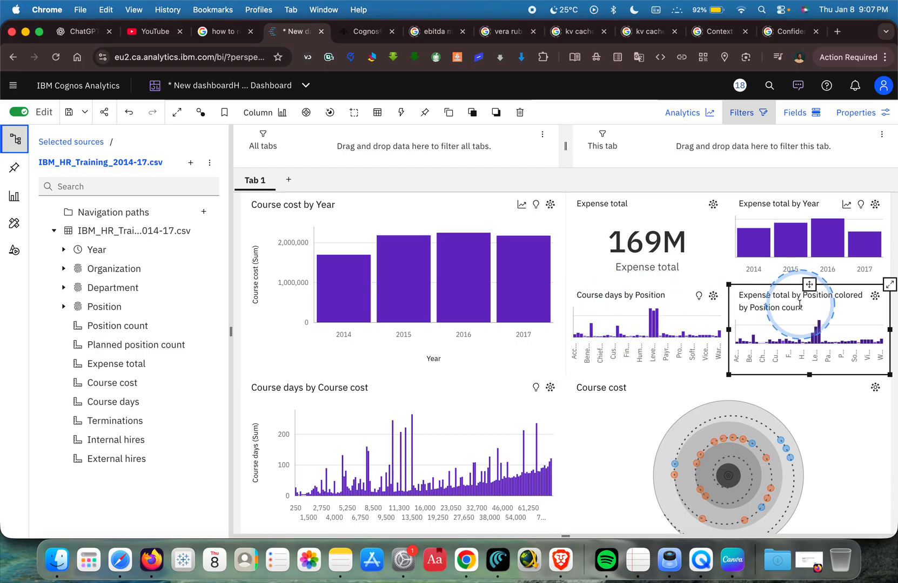
{"action": "left_click", "coordinate": [688, 316]}
{"action": "left_click", "coordinate": [726, 285]}
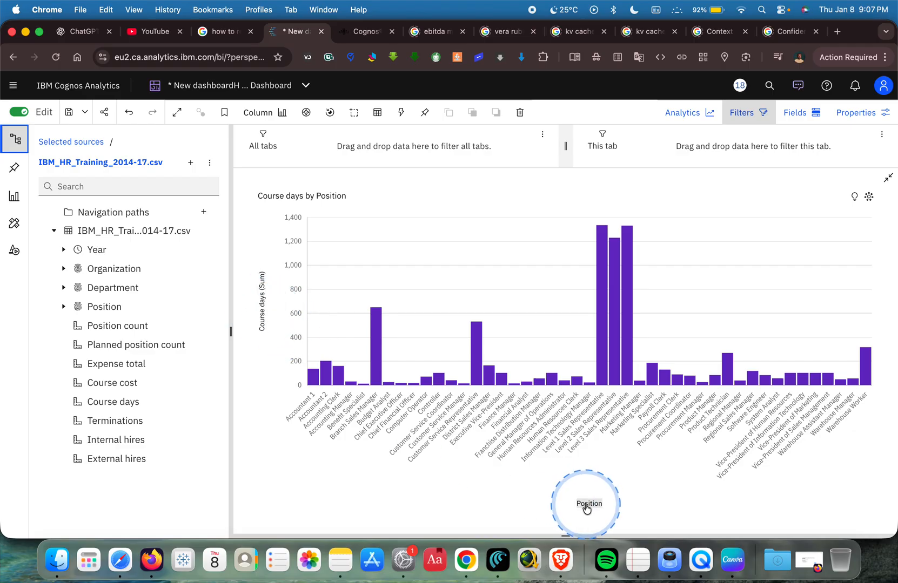
{"action": "left_click", "coordinate": [263, 301]}
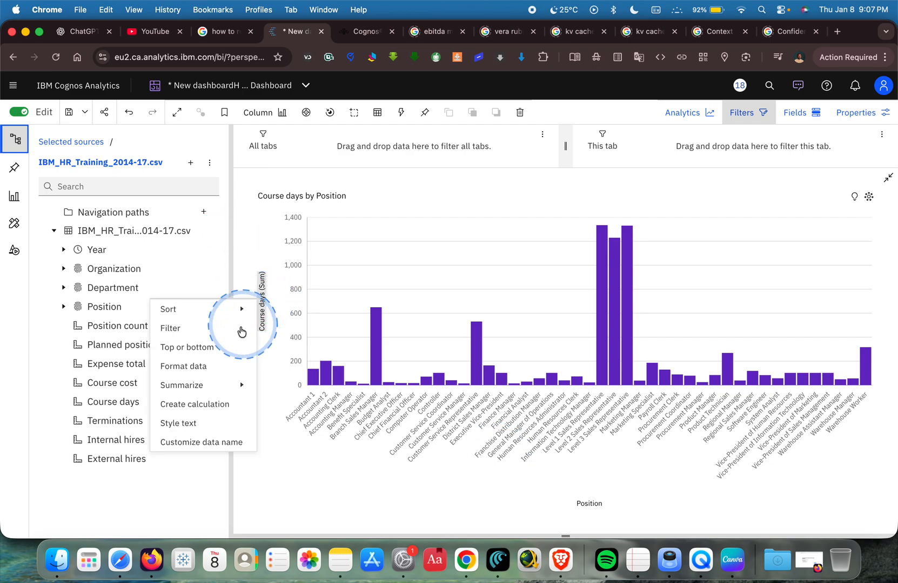
{"action": "left_click", "coordinate": [216, 349]}
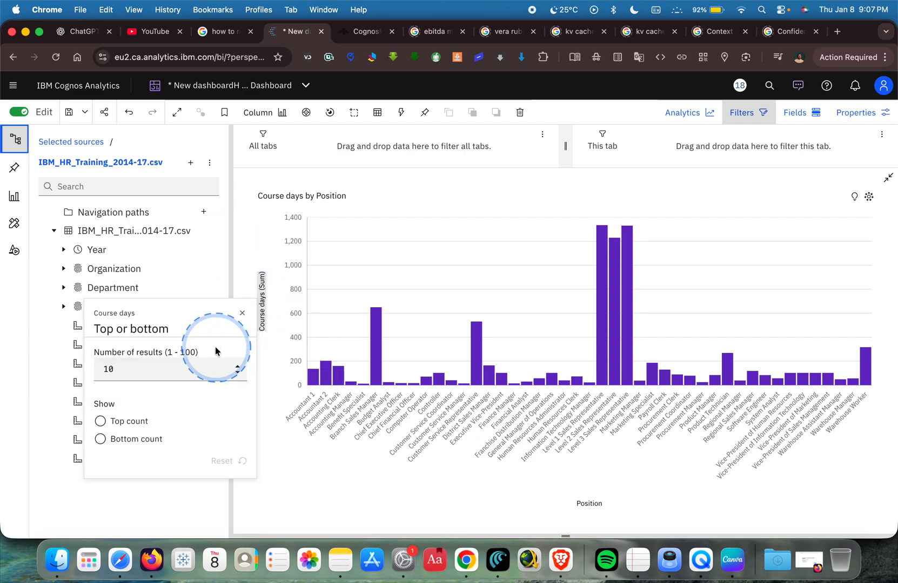
{"action": "left_click", "coordinate": [134, 421]}
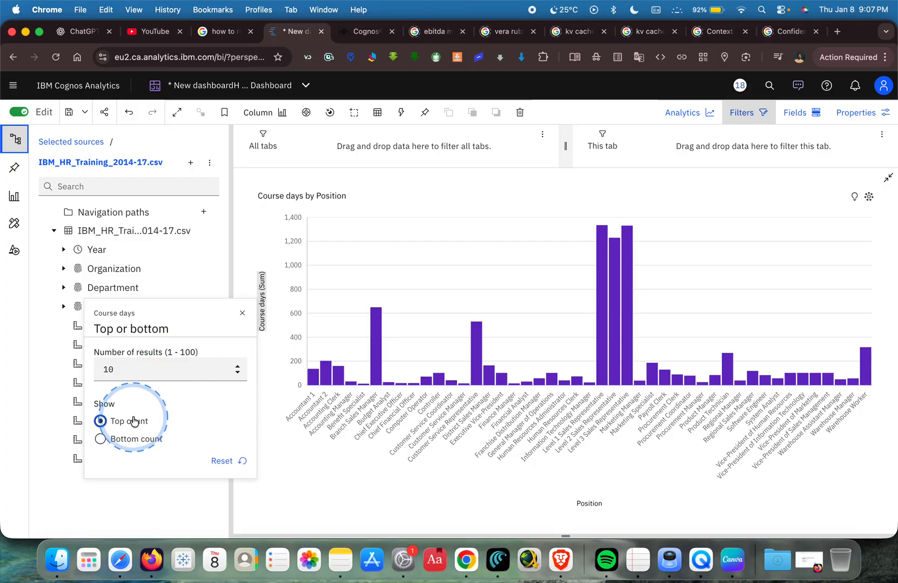
{"action": "left_click", "coordinate": [241, 315]}
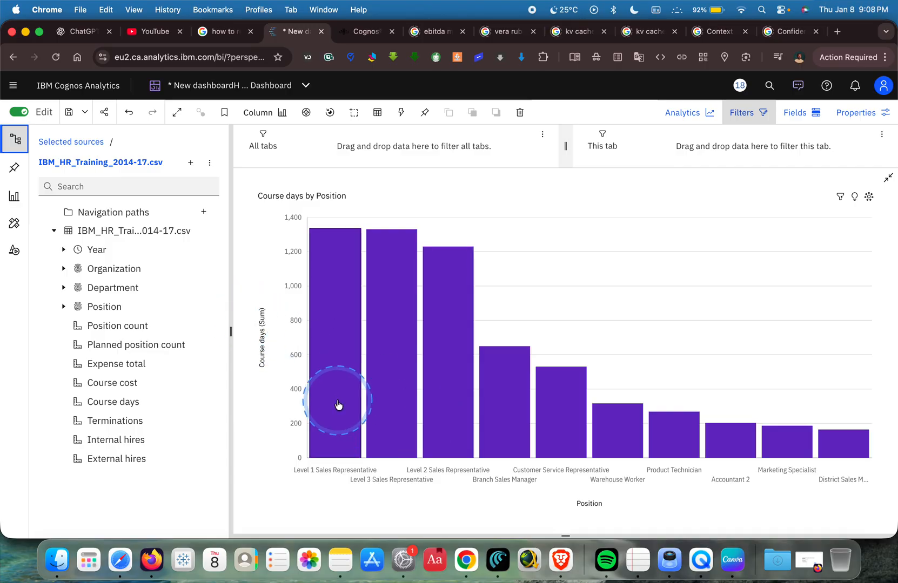
{"action": "mouse_move", "coordinate": [338, 405]}
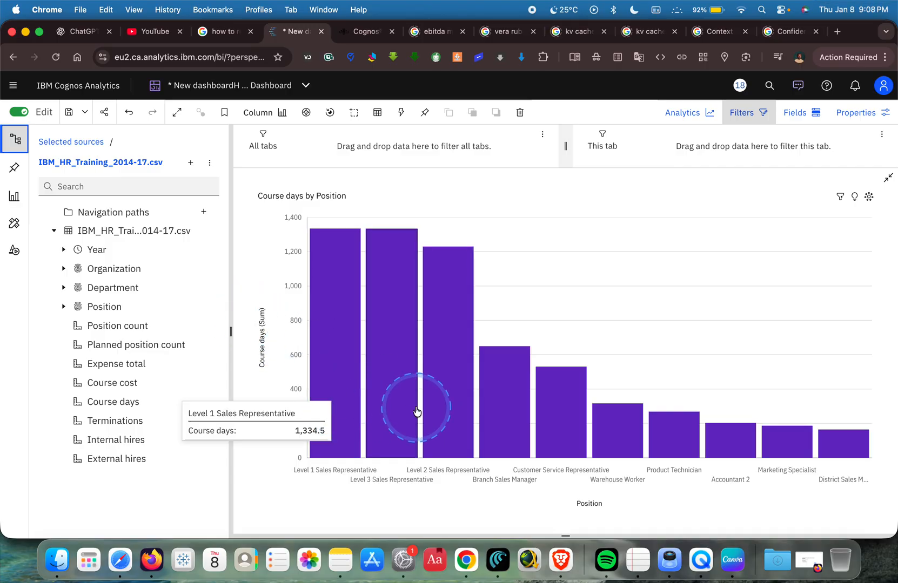
{"action": "mouse_move", "coordinate": [395, 401]}
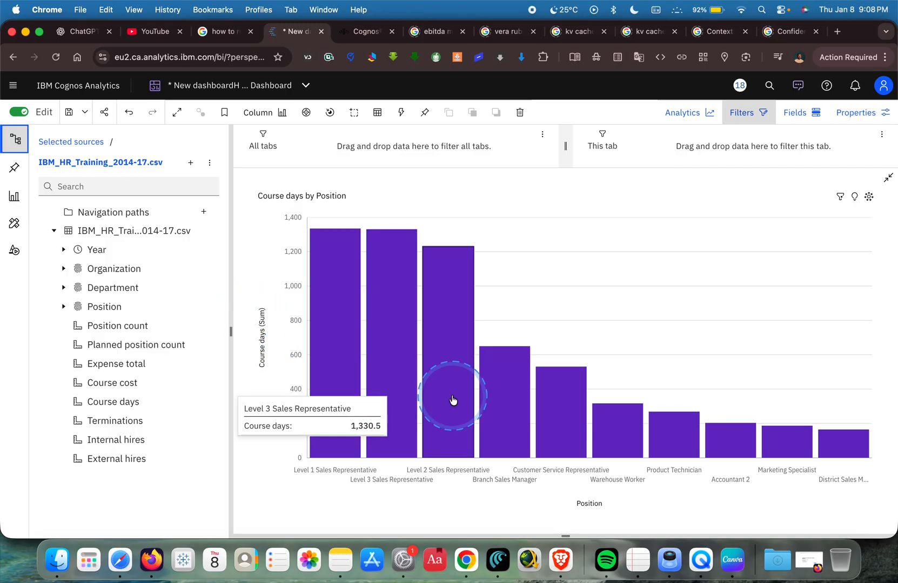
{"action": "left_click", "coordinate": [889, 180]}
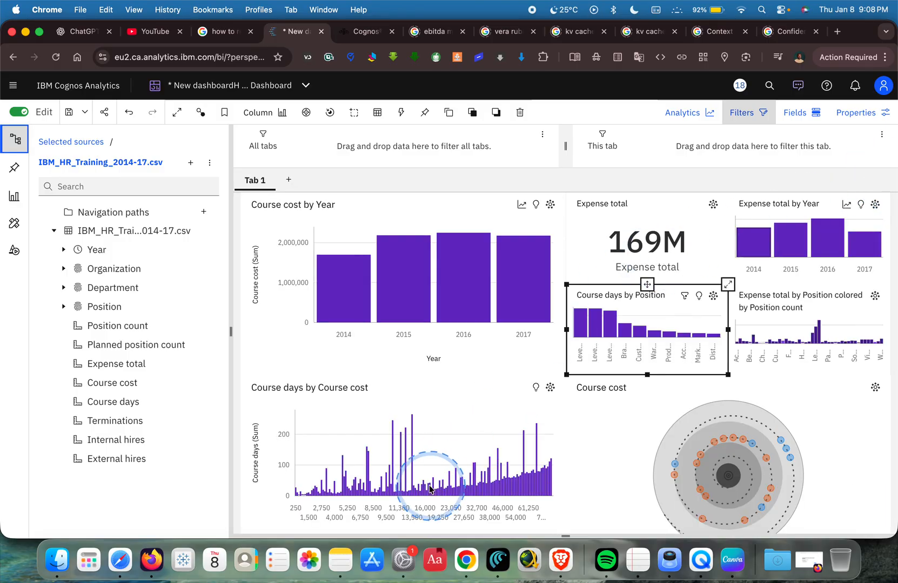
Limit the Course days by Course cost chart to the top 10 Course cost values and return to the dashboard canvas.
{"action": "left_click", "coordinate": [423, 449]}
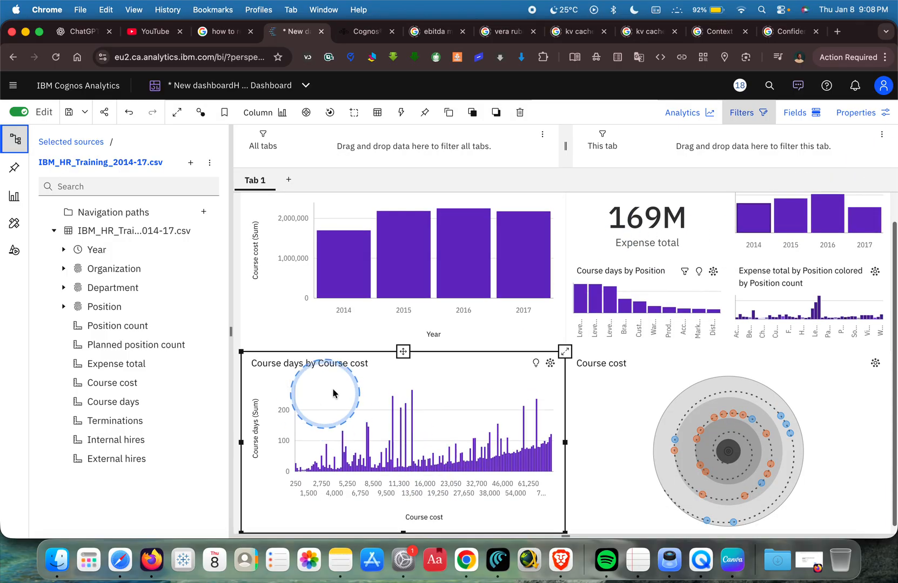
{"action": "left_click", "coordinate": [566, 356]}
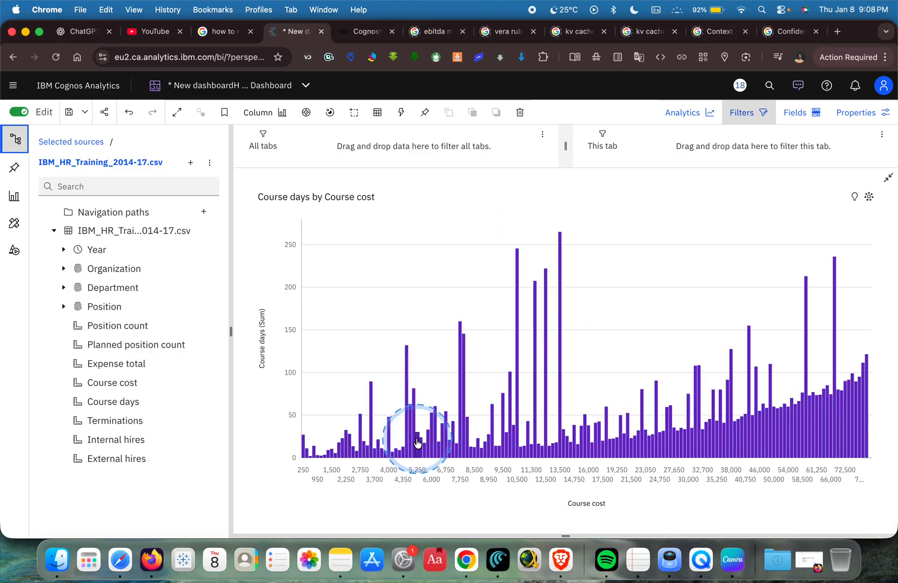
{"action": "left_click", "coordinate": [261, 345]}
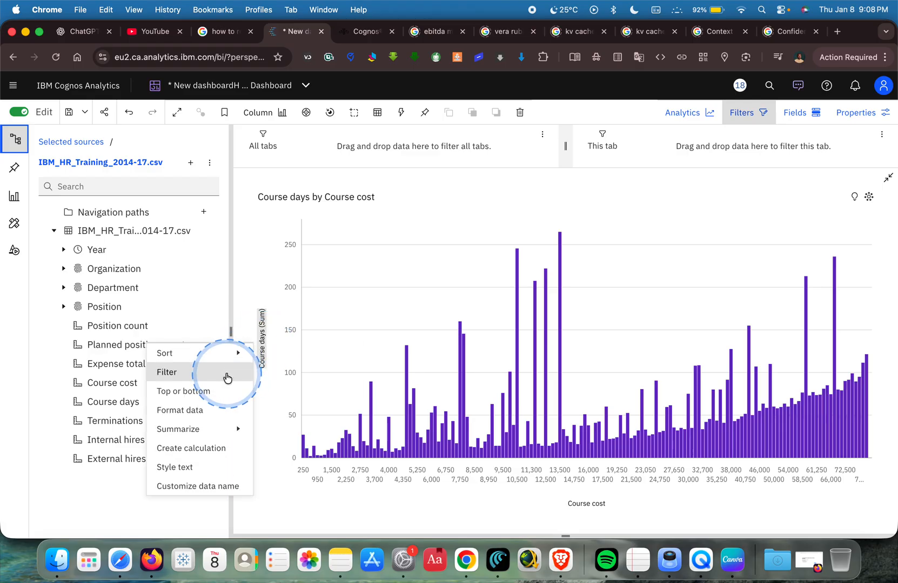
{"action": "left_click", "coordinate": [579, 508]}
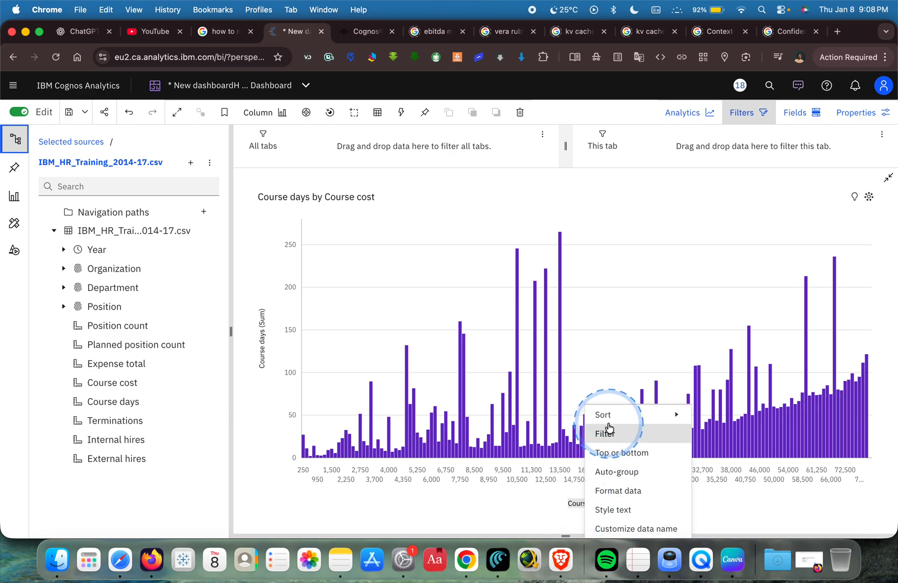
{"action": "mouse_move", "coordinate": [607, 416]}
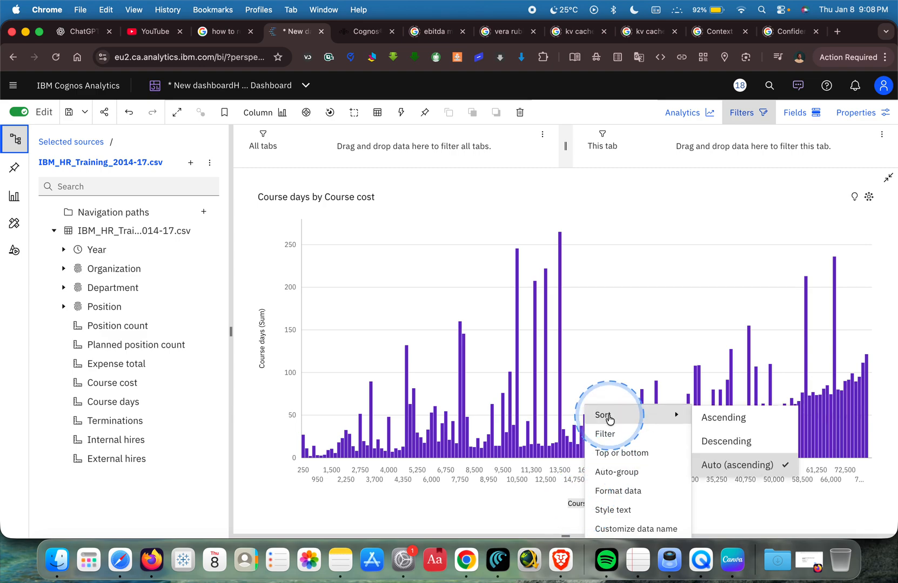
{"action": "left_click", "coordinate": [618, 453]}
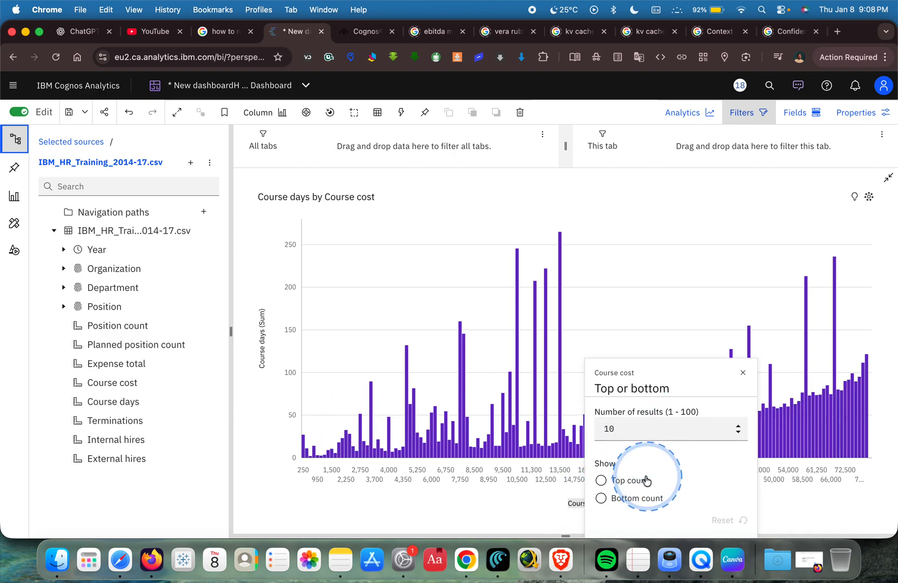
{"action": "left_click", "coordinate": [621, 481]}
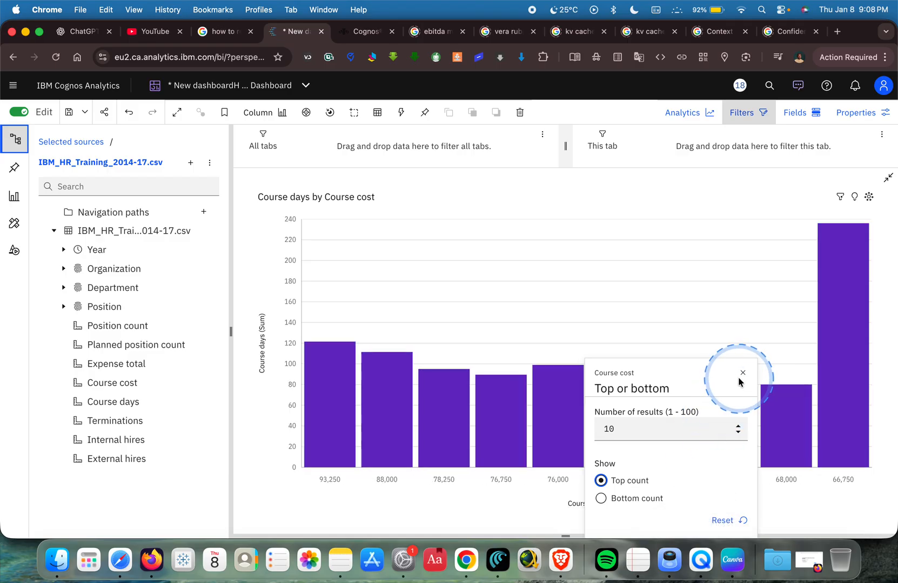
{"action": "left_click", "coordinate": [743, 374]}
{"action": "mouse_move", "coordinate": [640, 385]}
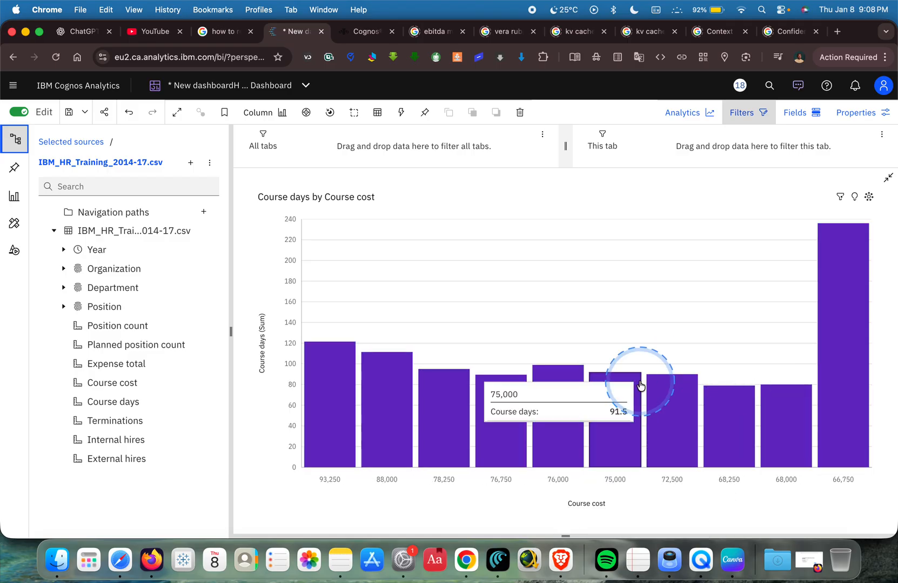
{"action": "left_click", "coordinate": [888, 177]}
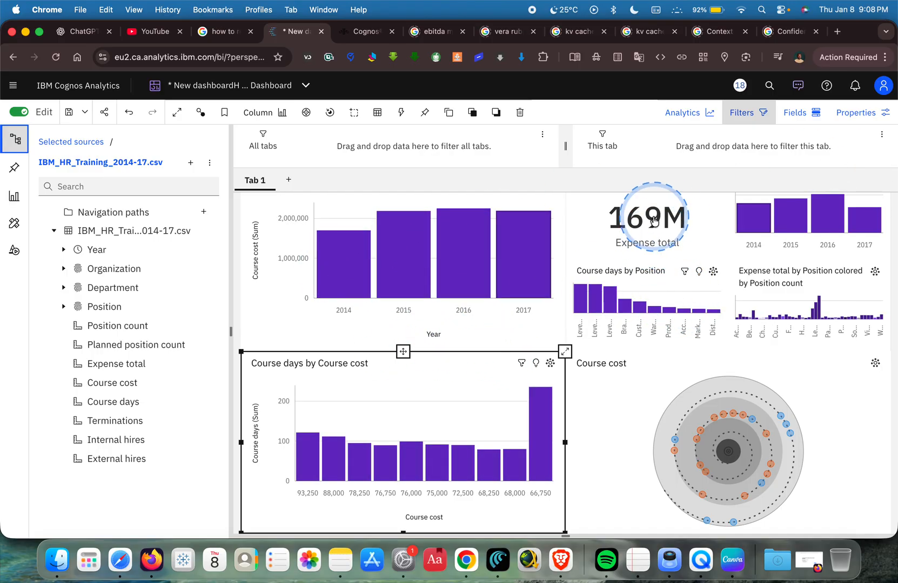
Examine the Expense total summary, the enlarged Expense total by Year chart and the Course days by Course cost chart.
{"action": "left_click", "coordinate": [653, 234]}
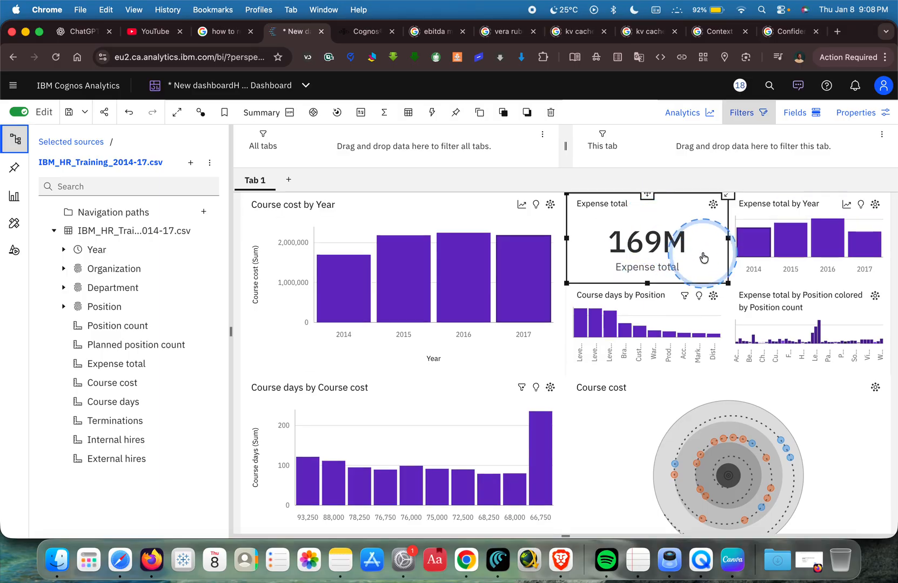
{"action": "mouse_move", "coordinate": [714, 234]}
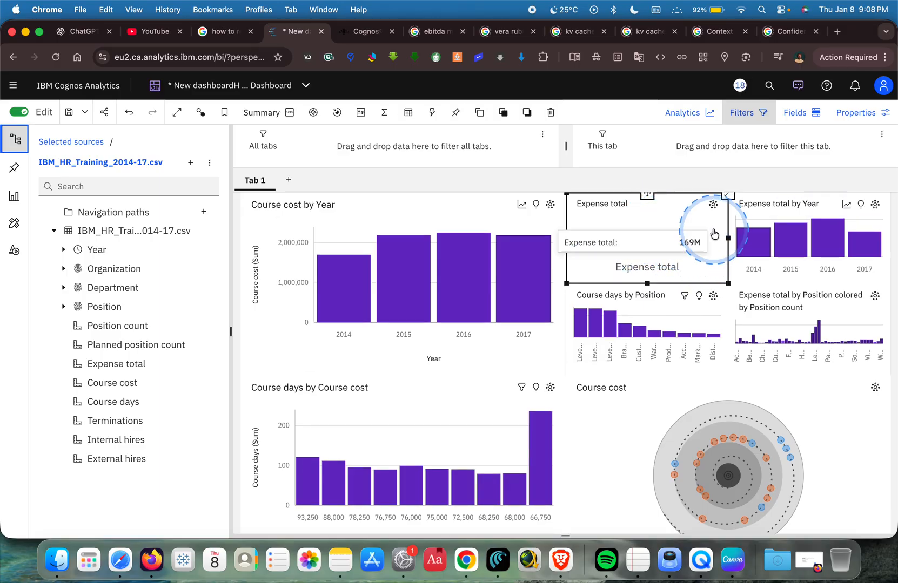
{"action": "left_click", "coordinate": [774, 282]}
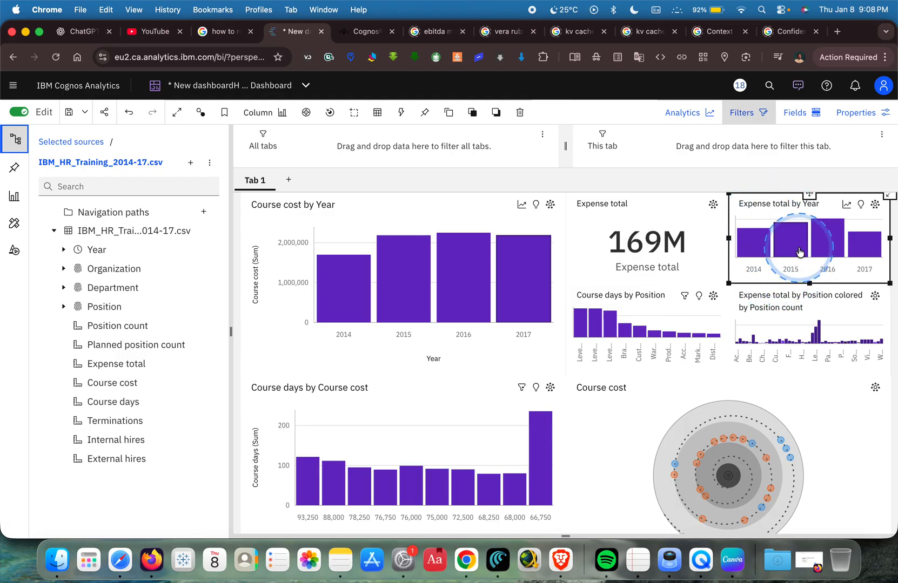
{"action": "left_click", "coordinate": [889, 198]}
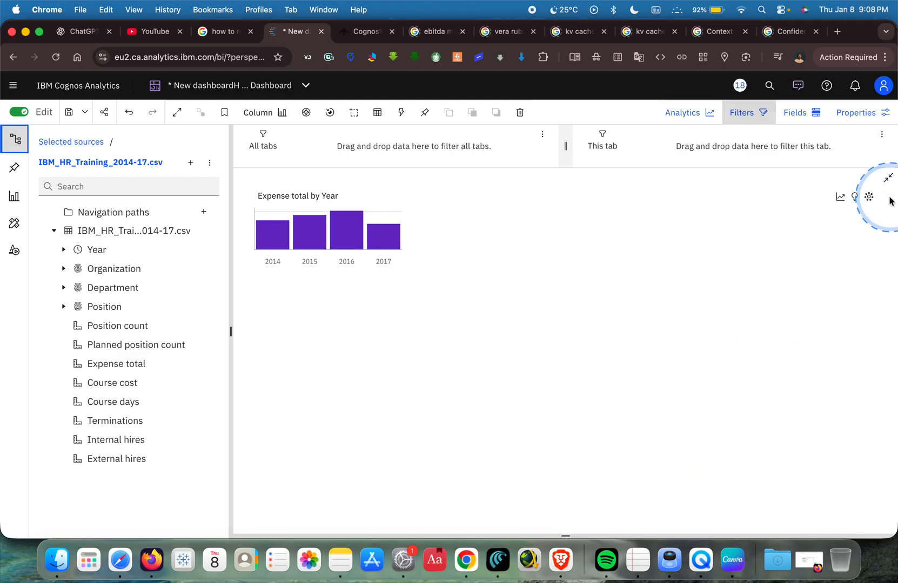
{"action": "mouse_move", "coordinate": [669, 301]}
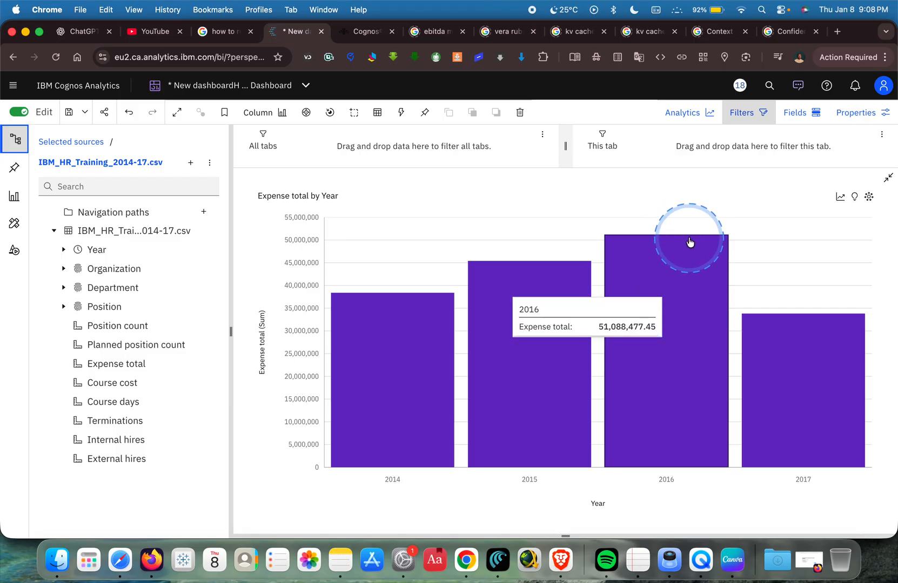
{"action": "left_click", "coordinate": [888, 177]}
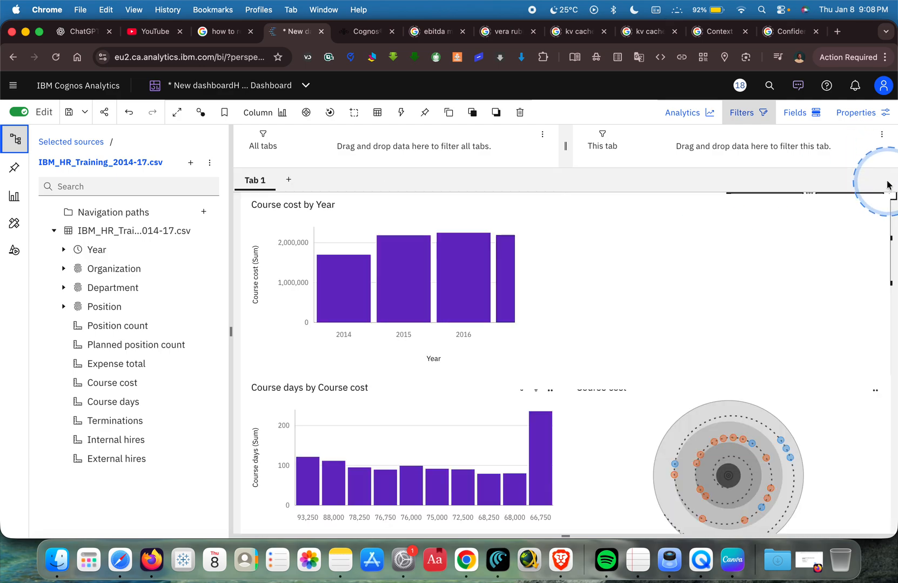
{"action": "left_click", "coordinate": [433, 429]}
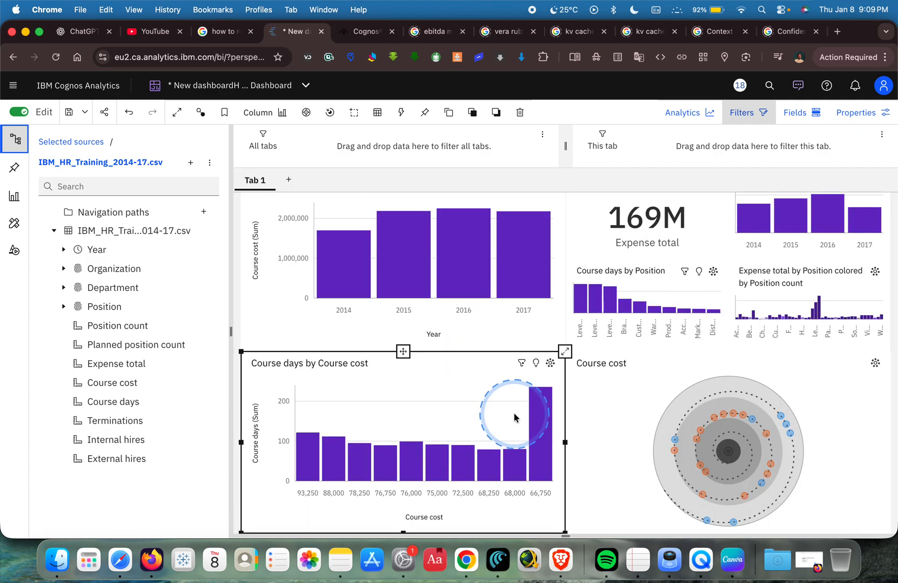
{"action": "mouse_move", "coordinate": [544, 409]}
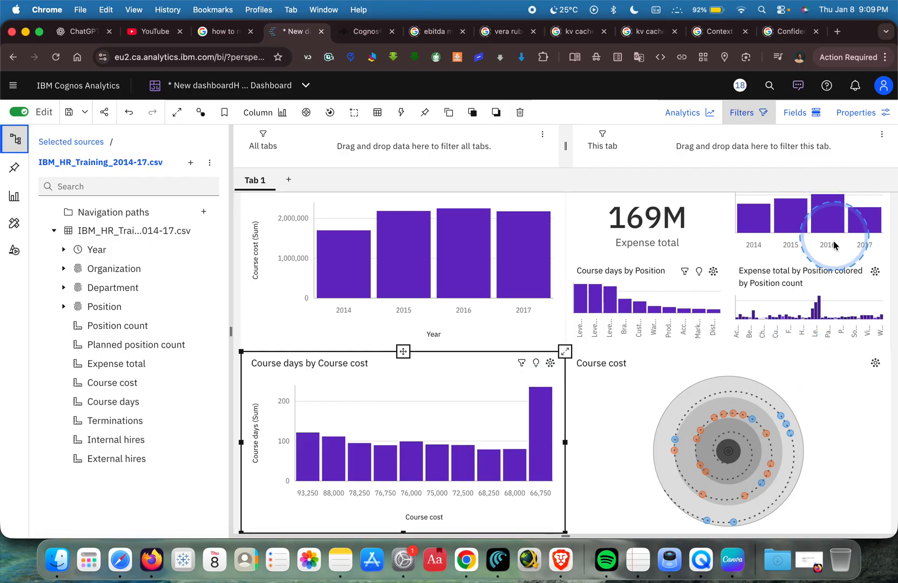
Limit the Expense total by Position chart to the top 10 results by Expense total and return to the dashboard canvas.
{"action": "left_click", "coordinate": [829, 276]}
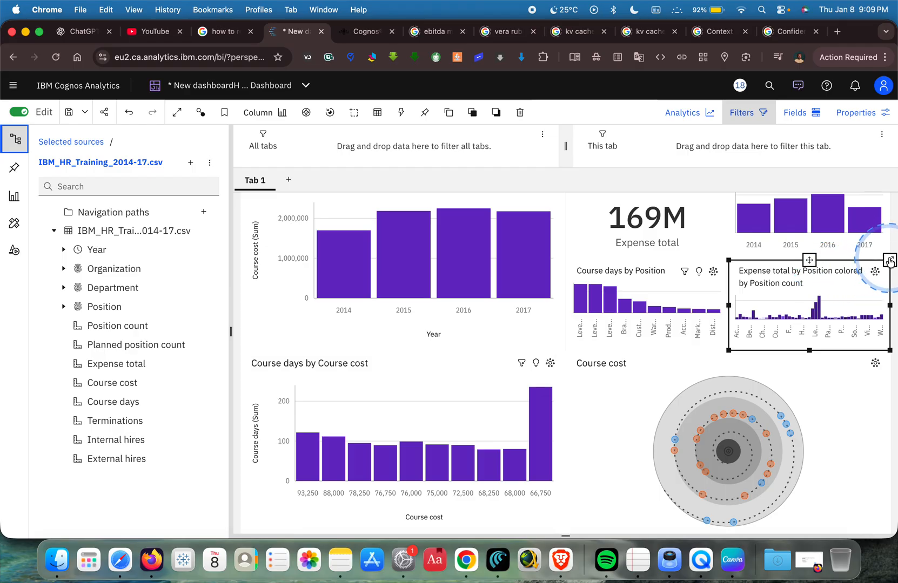
{"action": "left_click", "coordinate": [890, 262]}
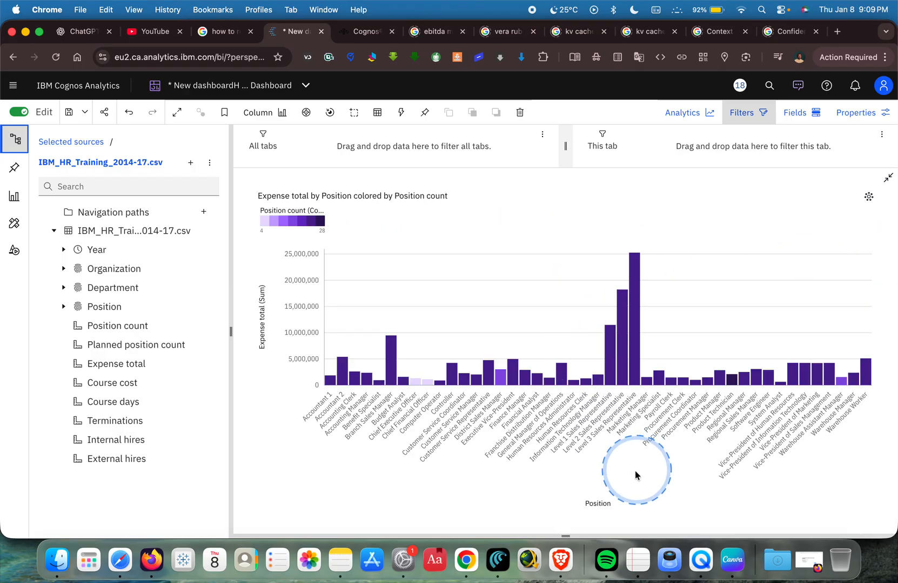
{"action": "left_click", "coordinate": [597, 505]}
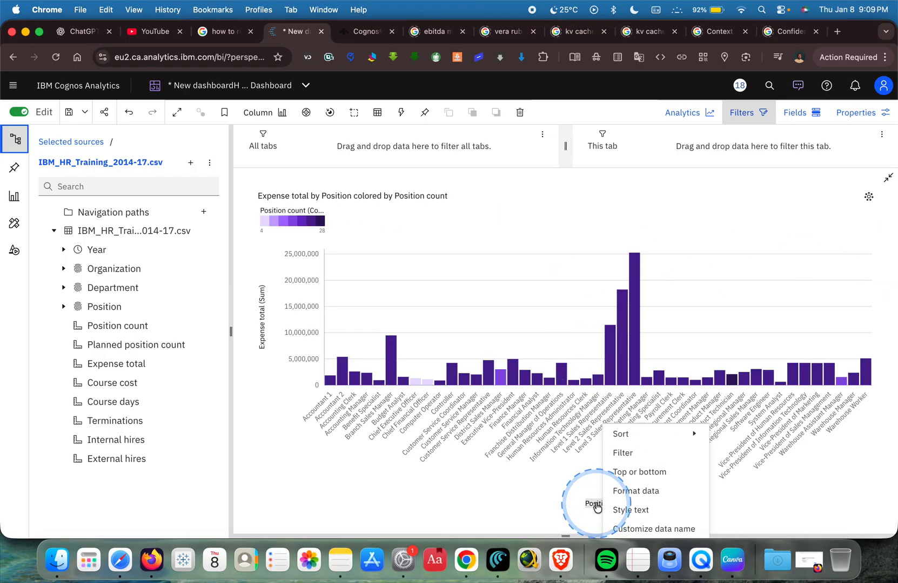
{"action": "left_click", "coordinate": [261, 324]}
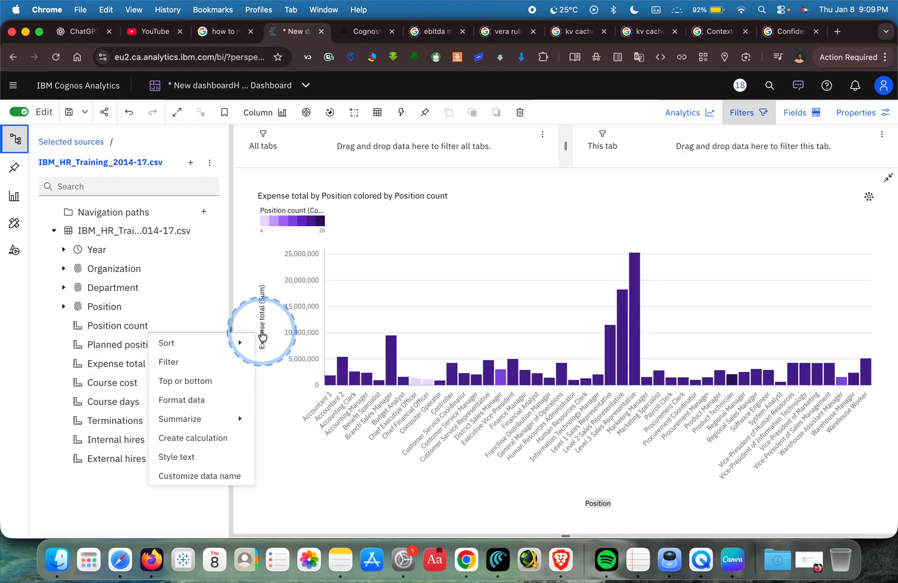
{"action": "mouse_move", "coordinate": [208, 357]}
{"action": "left_click", "coordinate": [200, 381]}
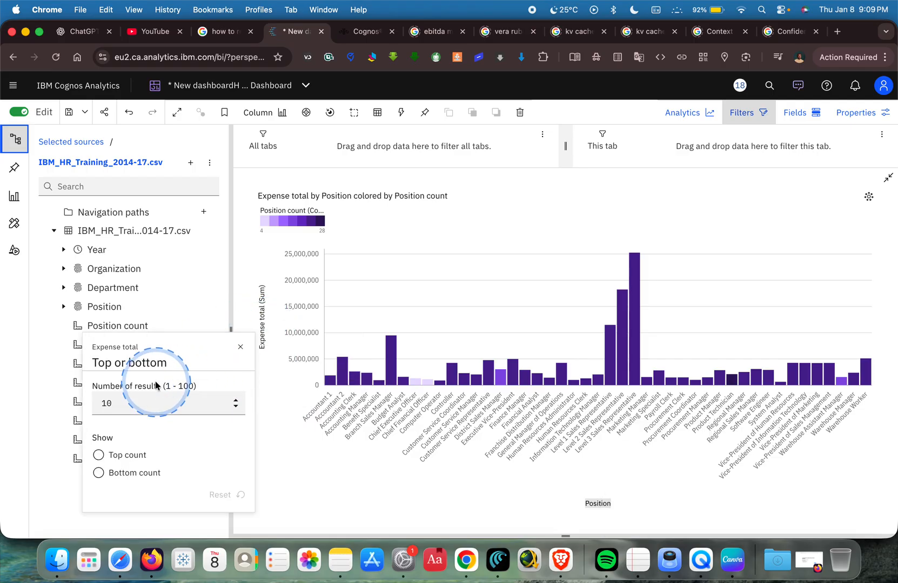
{"action": "left_click", "coordinate": [124, 456]}
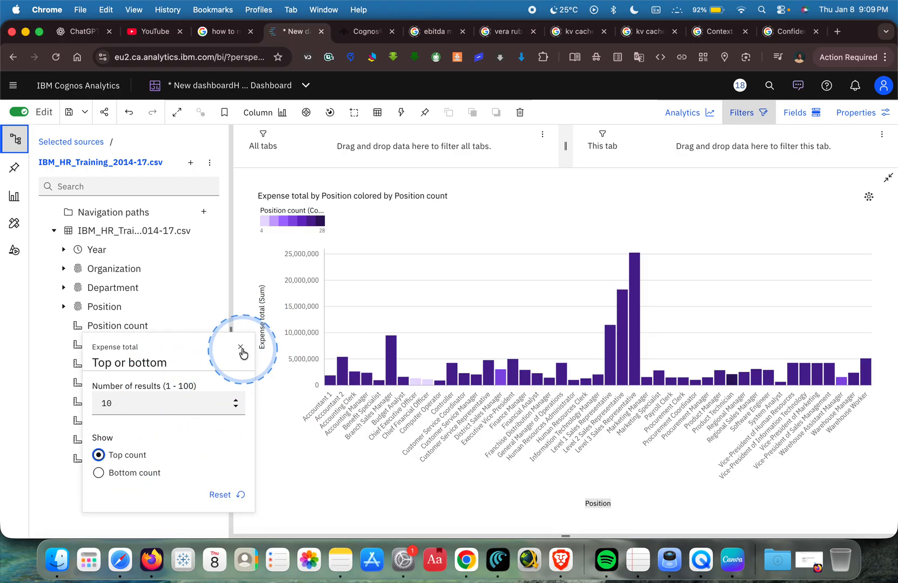
{"action": "left_click", "coordinate": [241, 347]}
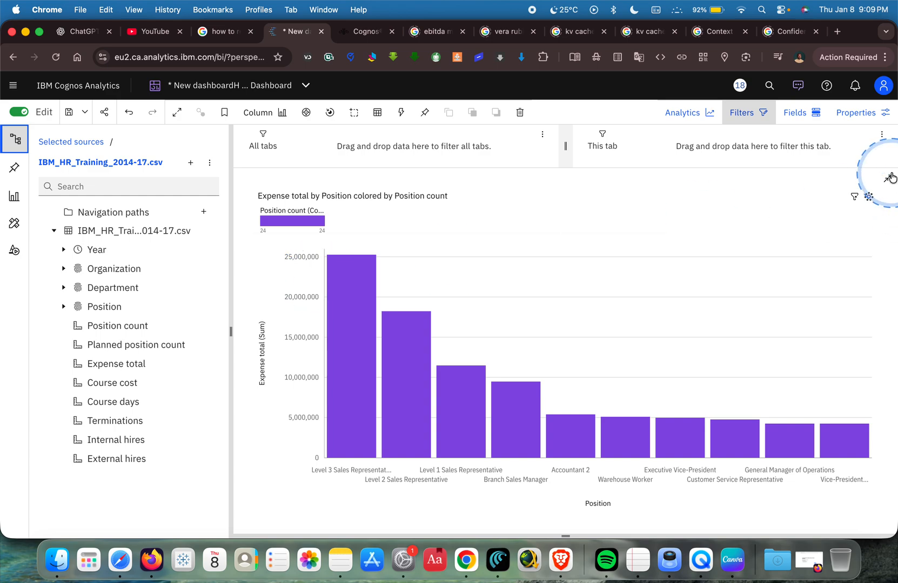
{"action": "mouse_move", "coordinate": [354, 277]}
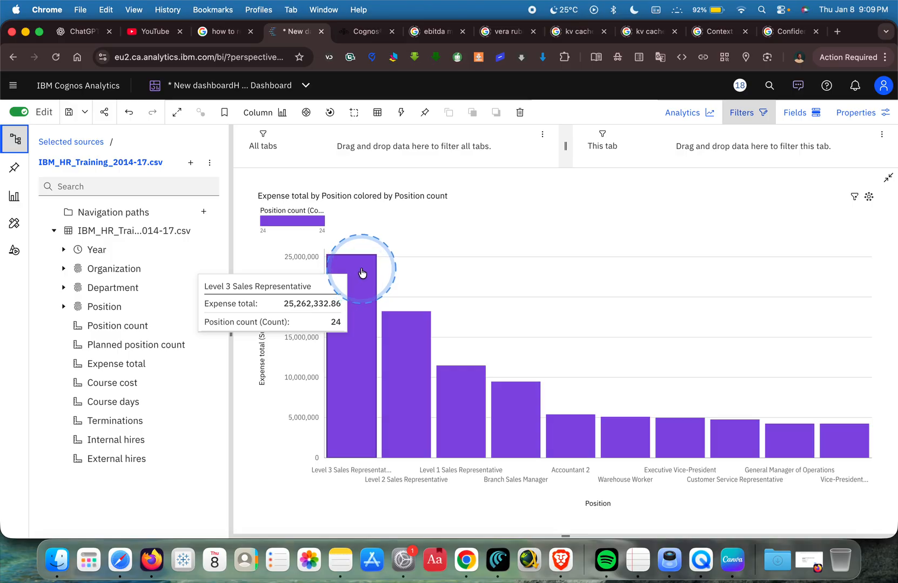
{"action": "left_click", "coordinate": [890, 179]}
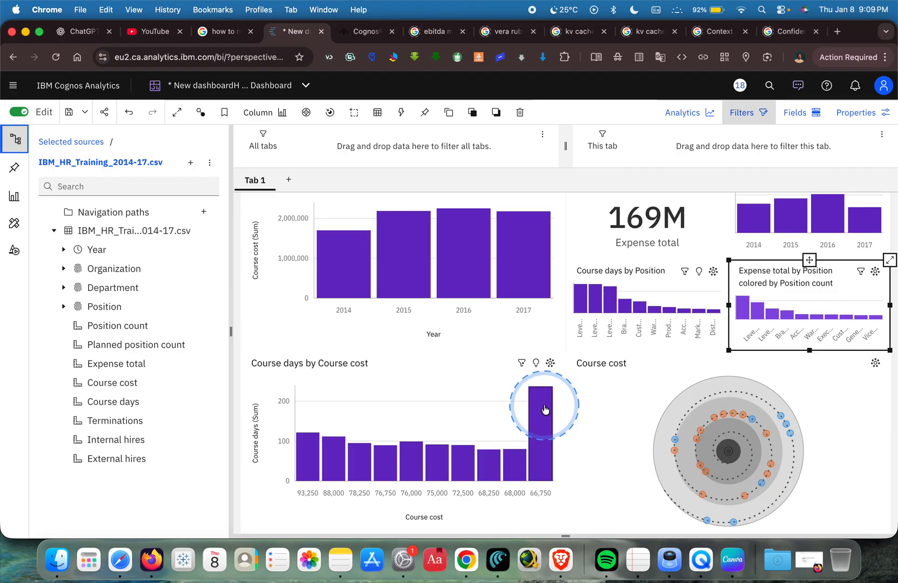
Examine the leading positions in the Course days by Position chart and select that chart.
{"action": "mouse_move", "coordinate": [544, 409]}
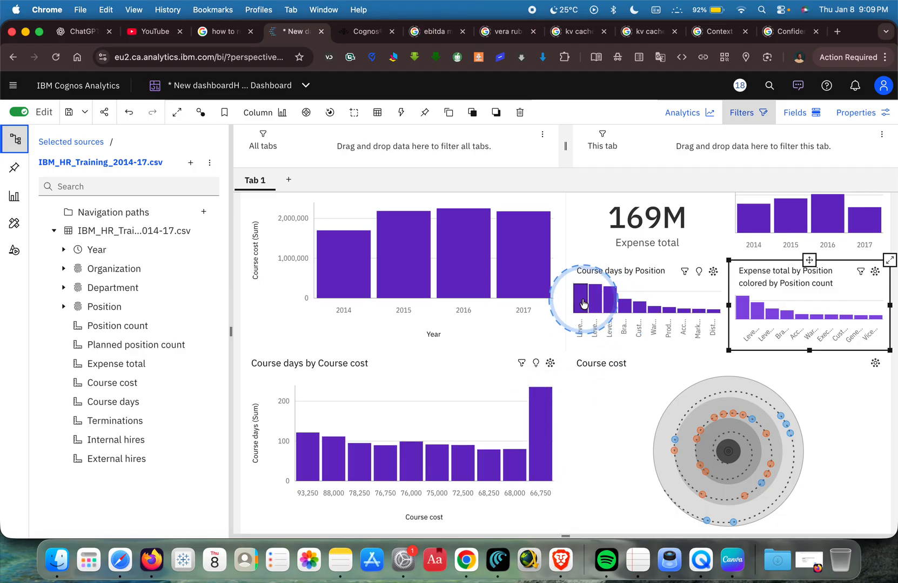
{"action": "mouse_move", "coordinate": [581, 304]}
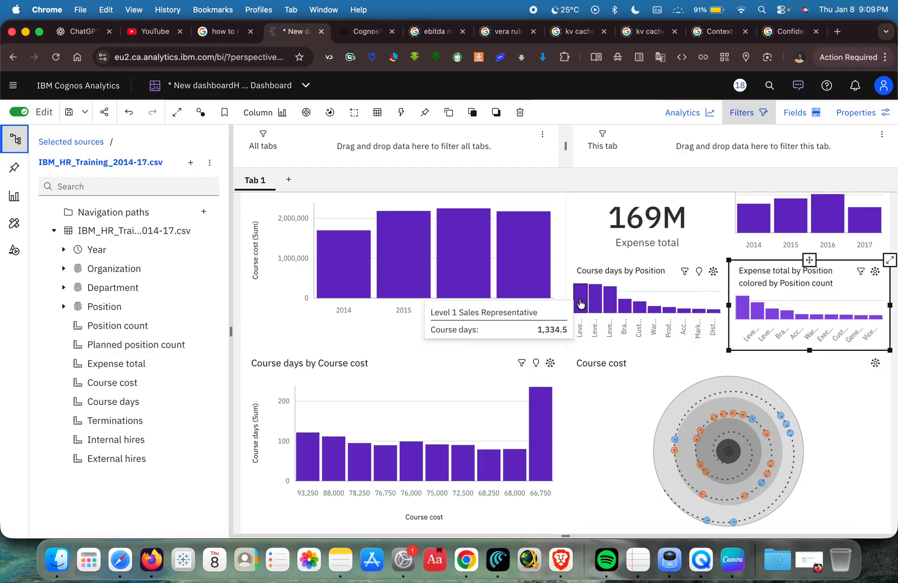
{"action": "left_click", "coordinate": [592, 300]}
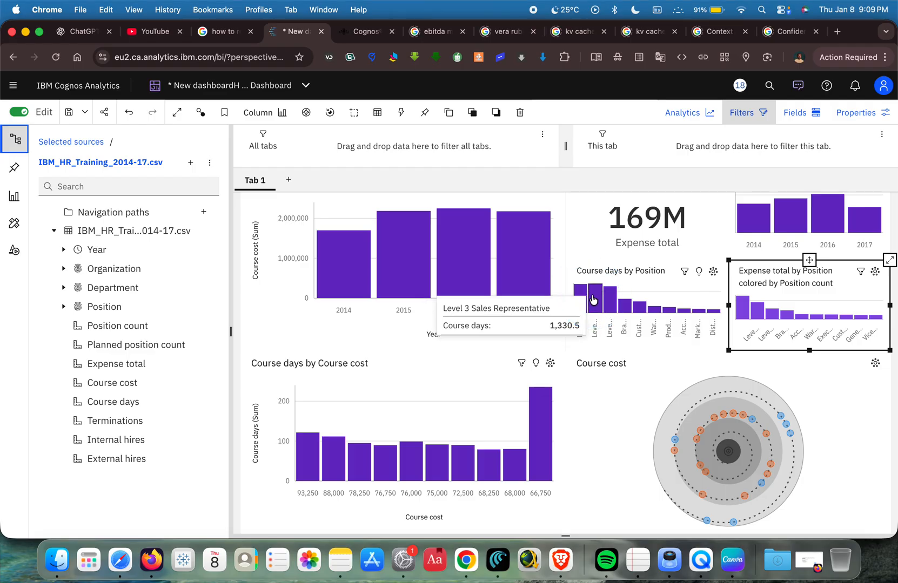
{"action": "left_click", "coordinate": [759, 250]}
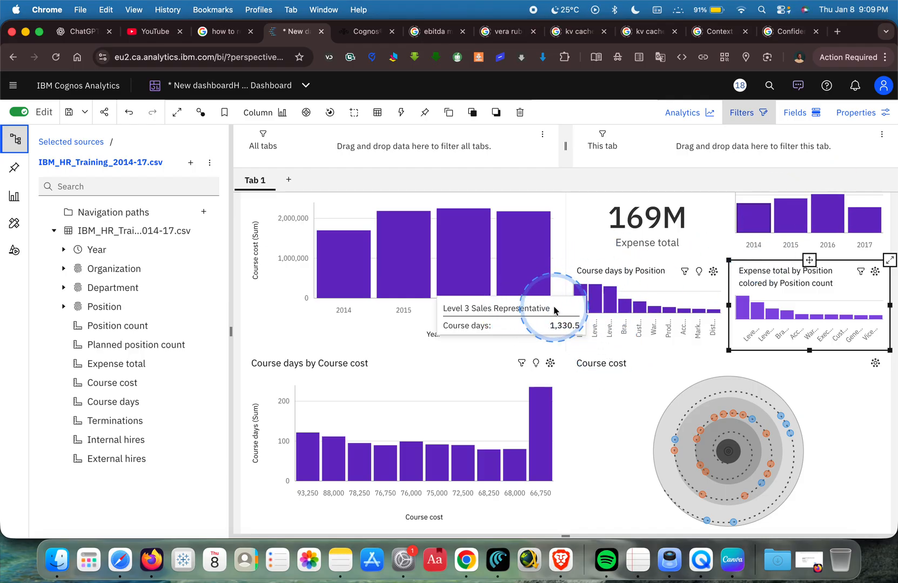
{"action": "left_click", "coordinate": [668, 277]}
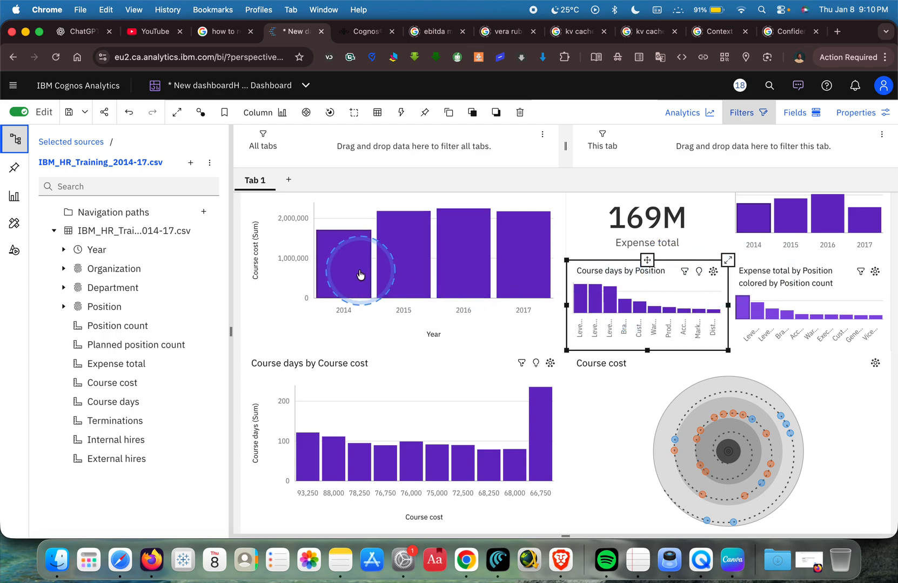
Filter the dashboard by the 2016 column of Course cost by Year and examine the drivers in the enlarged Course cost spiral.
{"action": "left_click", "coordinate": [464, 269]}
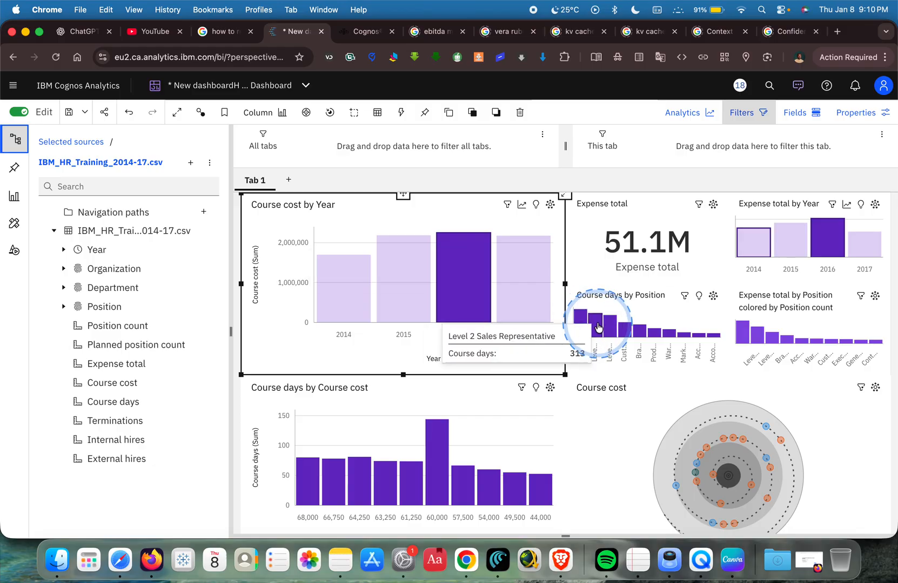
{"action": "mouse_move", "coordinate": [743, 330]}
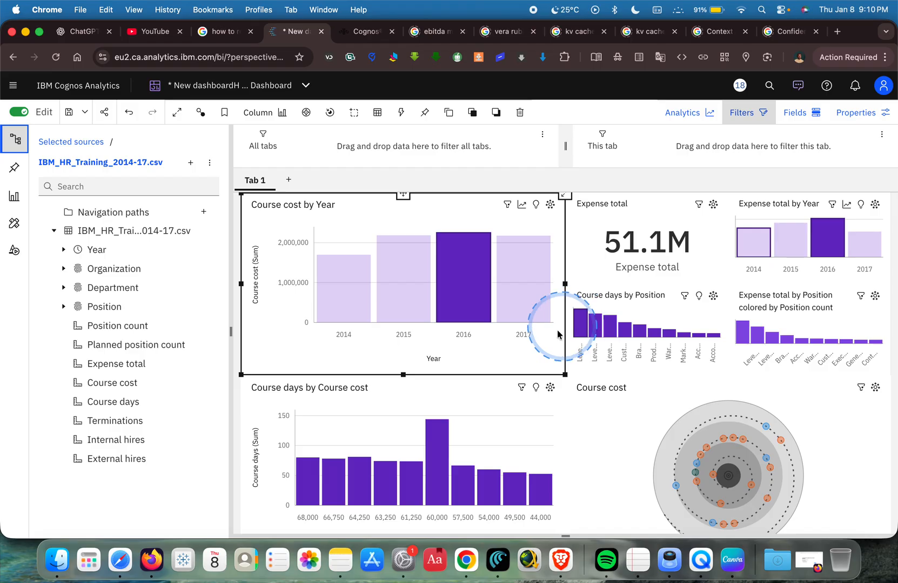
{"action": "left_click", "coordinate": [629, 404]}
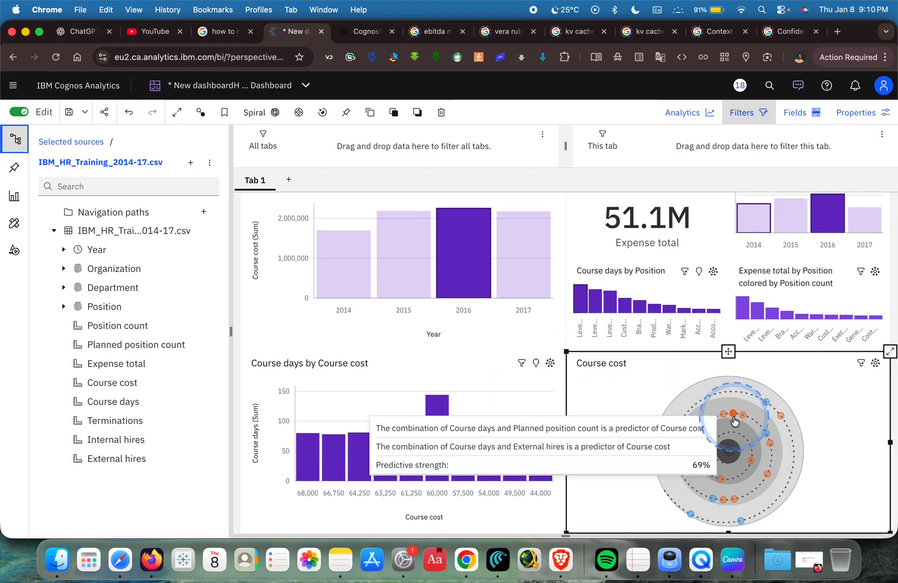
{"action": "left_click", "coordinate": [890, 352]}
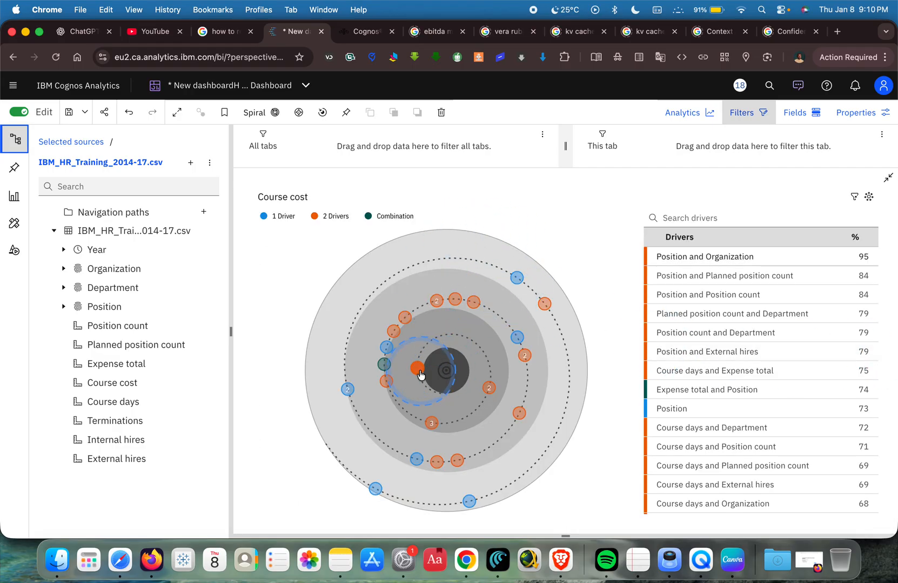
{"action": "mouse_move", "coordinate": [417, 371]}
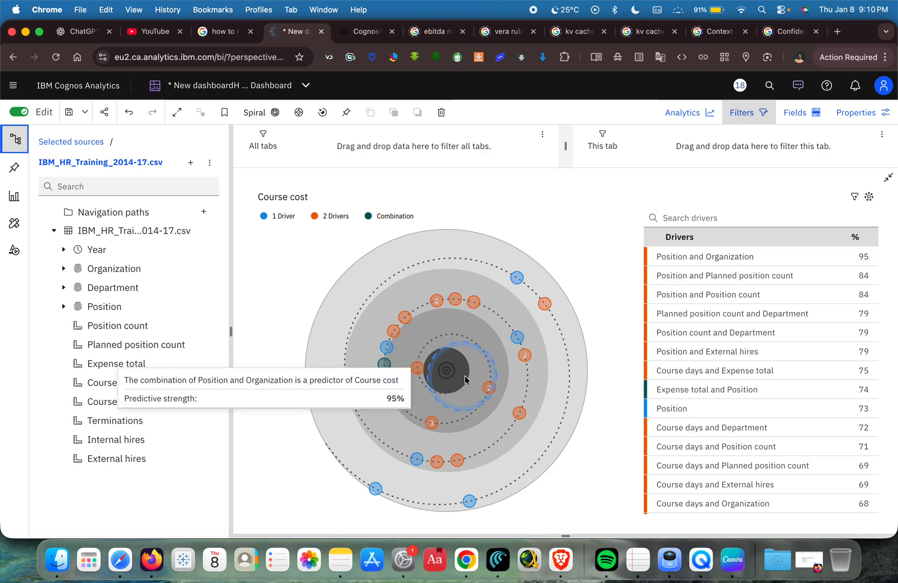
{"action": "mouse_move", "coordinate": [490, 389]}
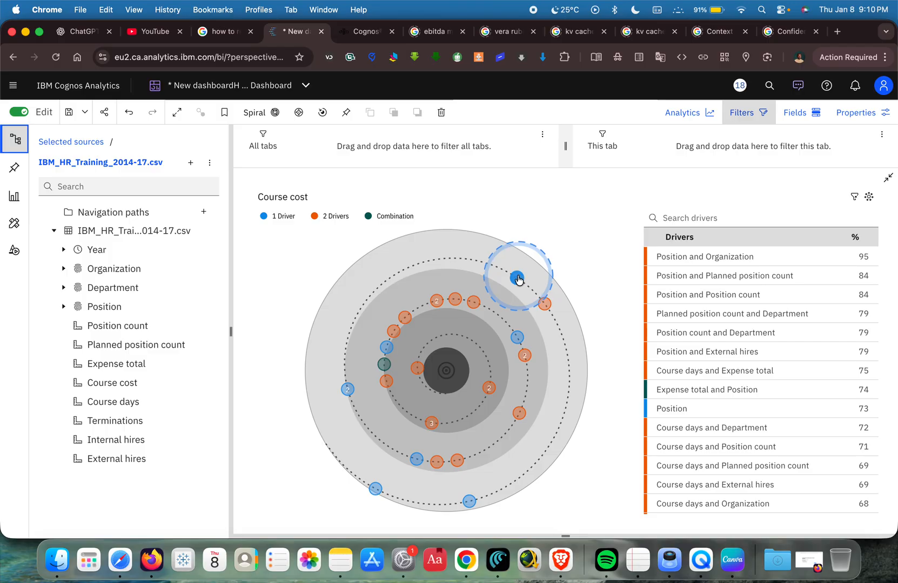
{"action": "mouse_move", "coordinate": [518, 279]}
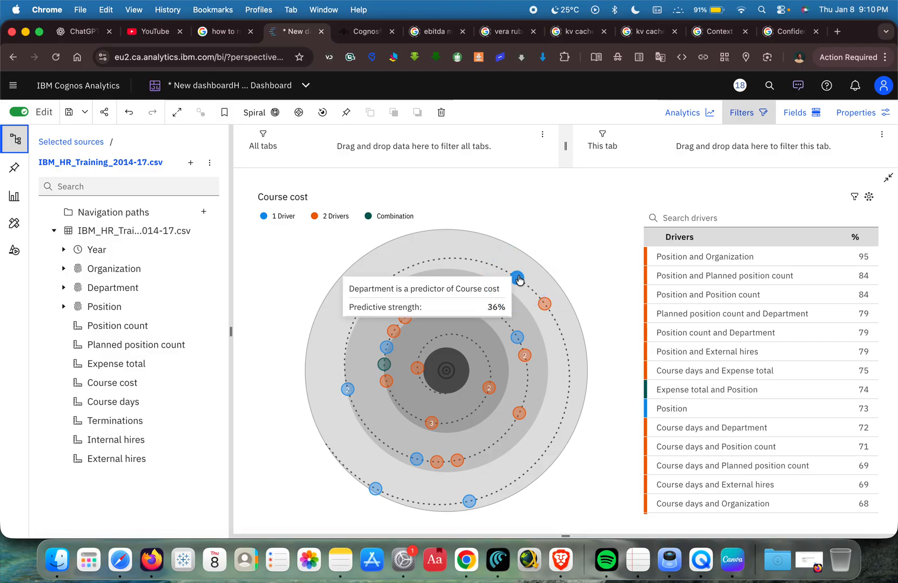
{"action": "left_click", "coordinate": [888, 180]}
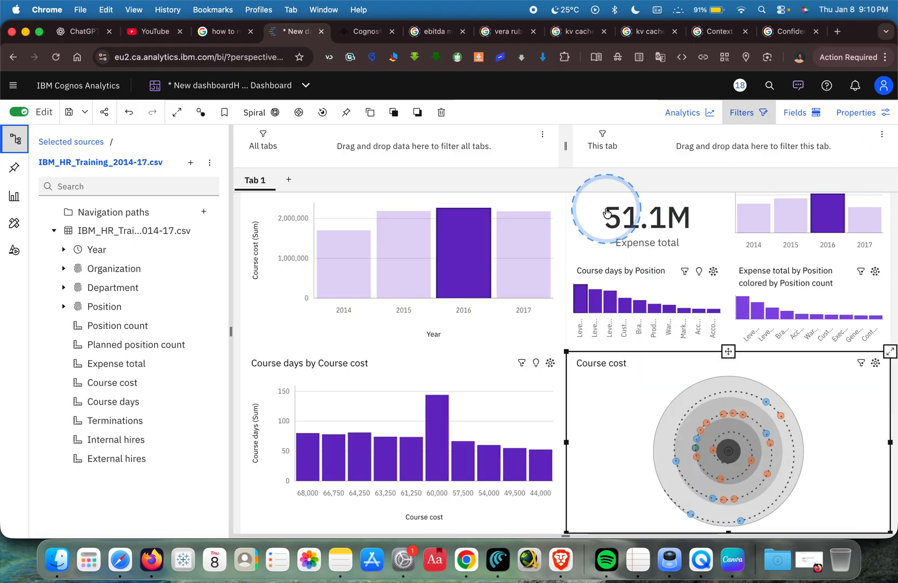
Clear the 2016 selection in the Course cost by Year chart to remove its filter from the dashboard.
{"action": "left_click", "coordinate": [583, 209]}
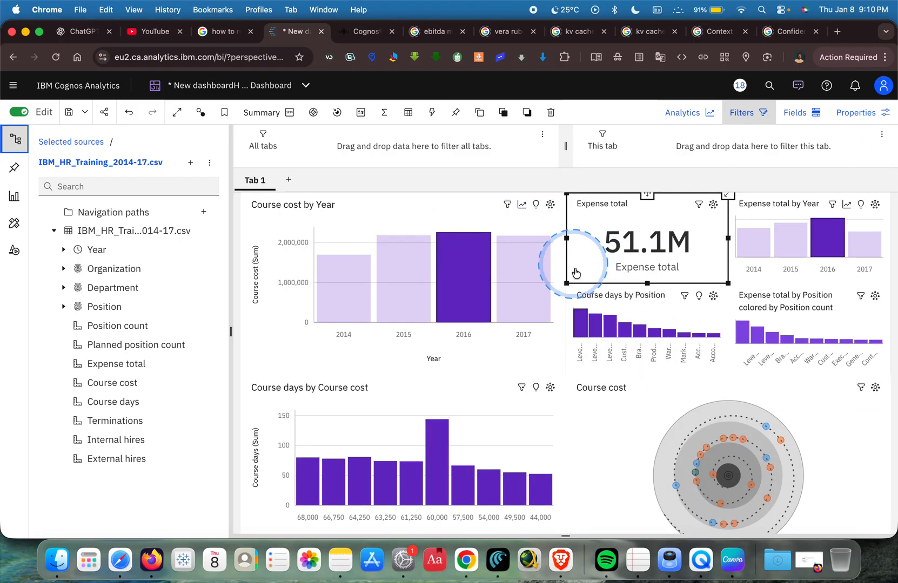
{"action": "scroll", "coordinate": [579, 292], "scroll_direction": "down", "scroll_amount": 1}
{"action": "left_click", "coordinate": [611, 384]}
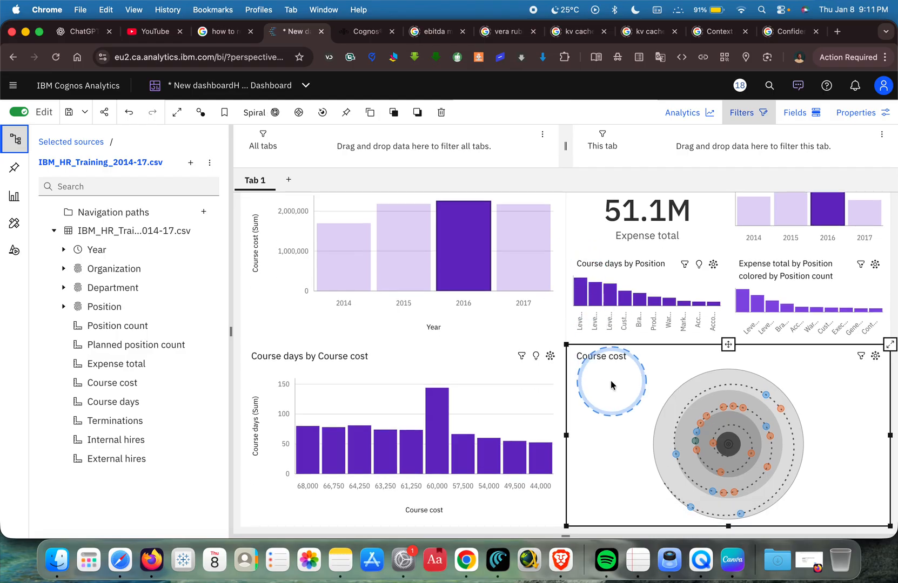
{"action": "left_click", "coordinate": [465, 276]}
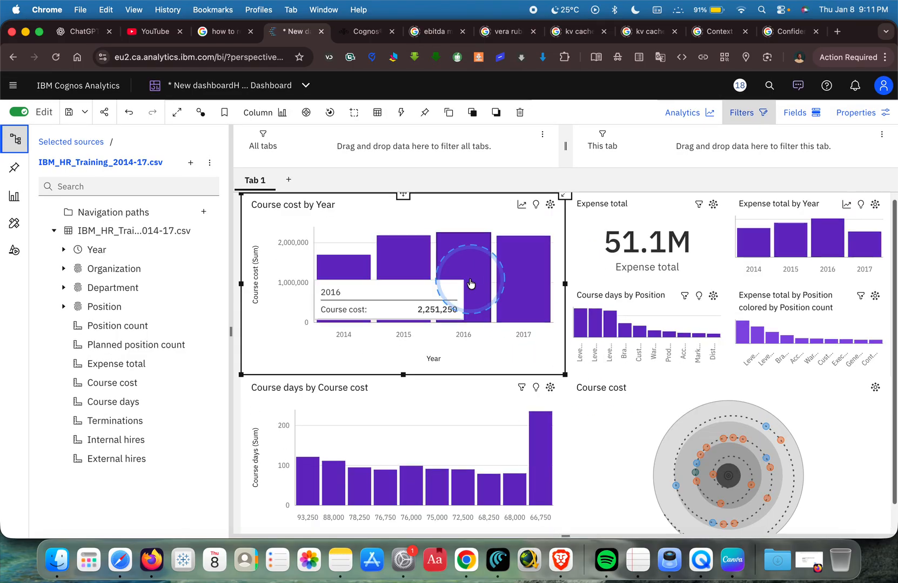
{"action": "left_click", "coordinate": [480, 318]}
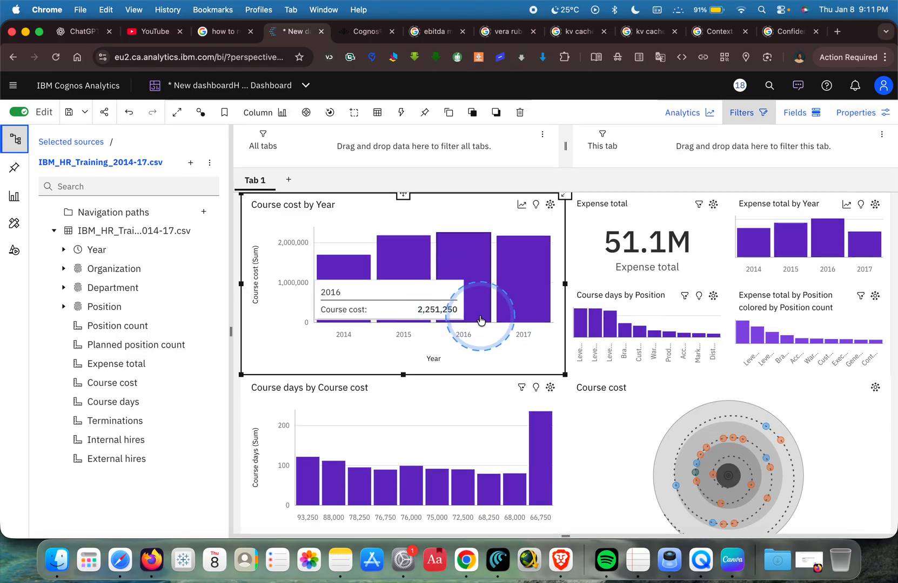
Select the Course days by Course cost chart and save the dashboard.
{"action": "left_click", "coordinate": [252, 410]}
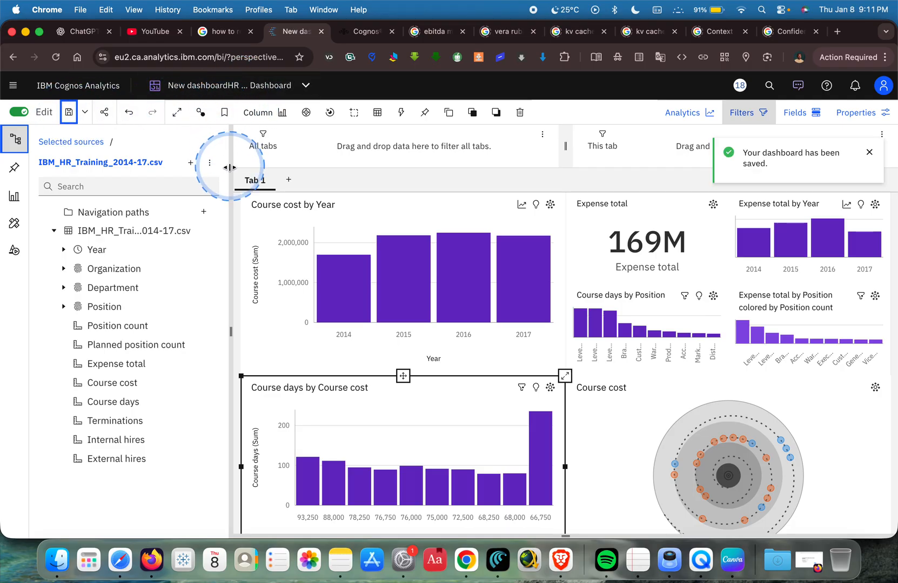
{"action": "left_click", "coordinate": [245, 88]}
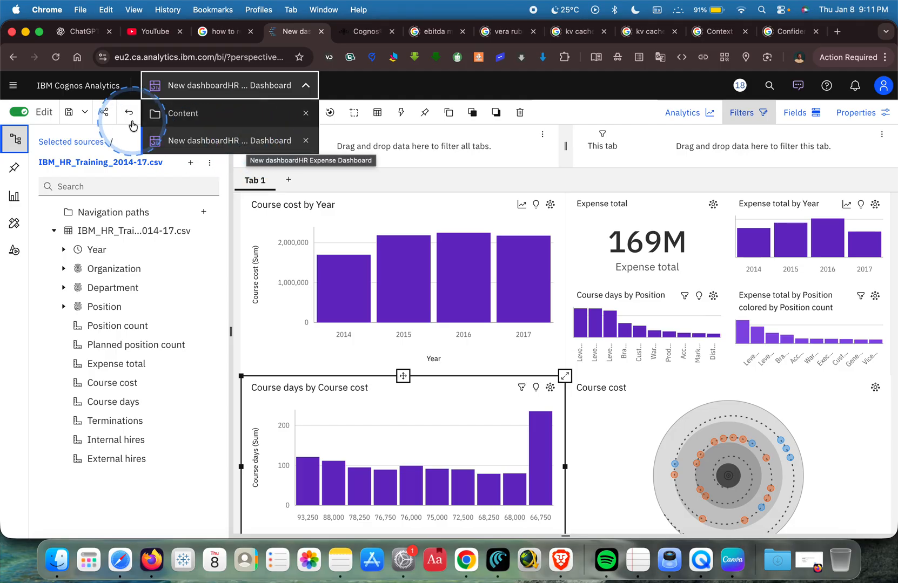
{"action": "left_click", "coordinate": [588, 114]}
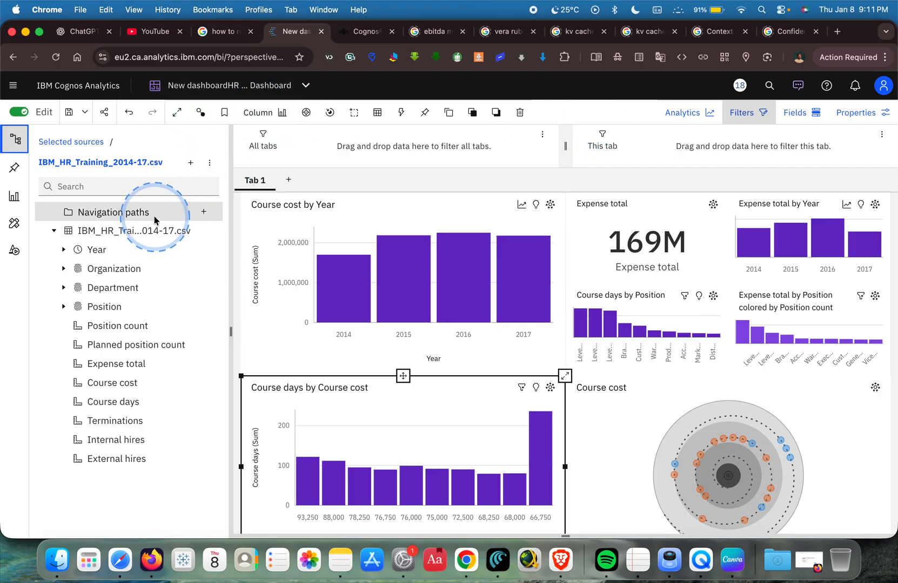
Hide the data sources pane and display the dashboard in full screen.
{"action": "left_click", "coordinate": [14, 141]}
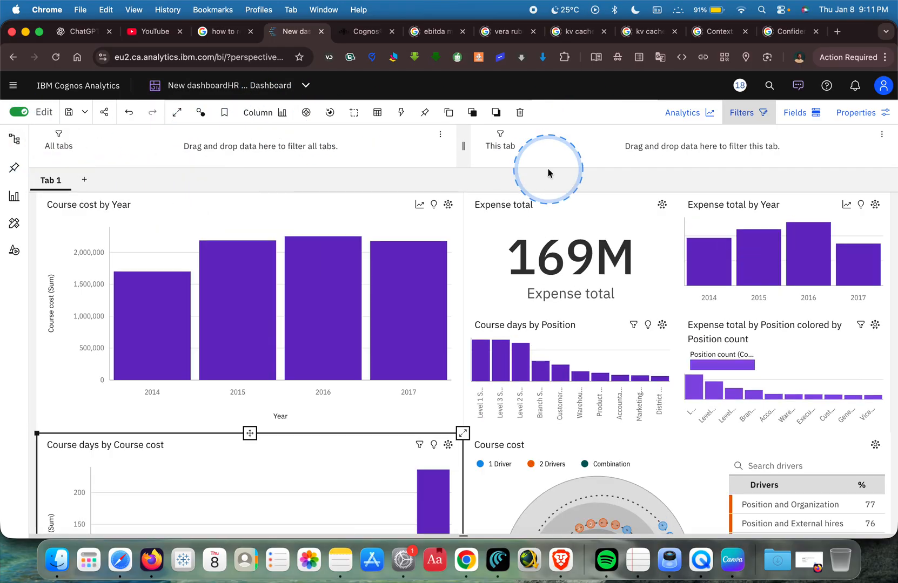
{"action": "scroll", "coordinate": [607, 222], "scroll_direction": "down", "scroll_amount": 2}
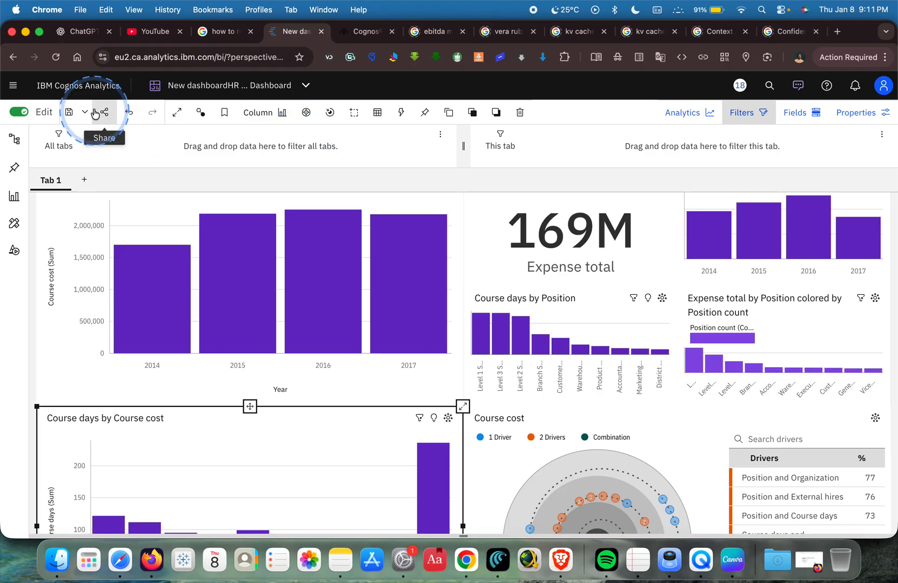
{"action": "left_click", "coordinate": [176, 114]}
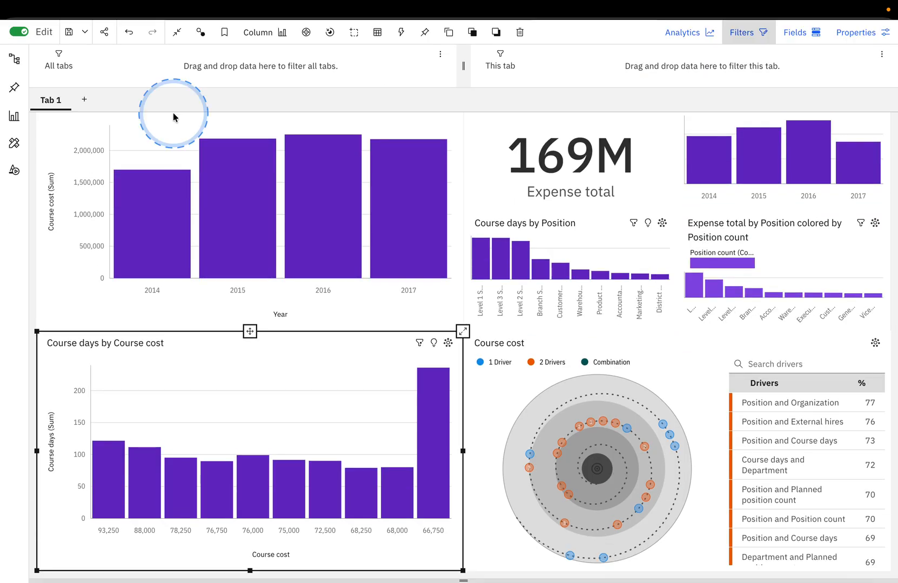
{"action": "left_click", "coordinate": [10, 237]}
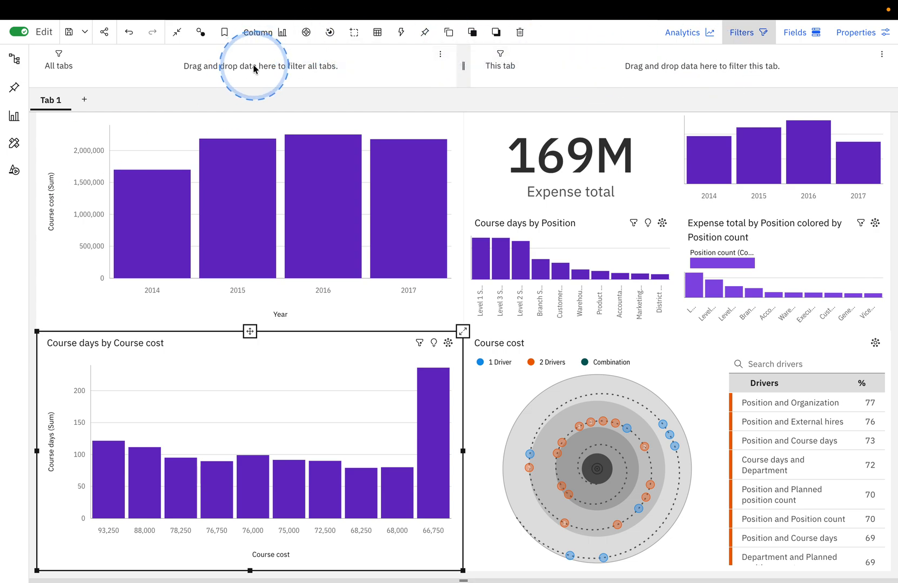
{"action": "mouse_move", "coordinate": [343, 4]}
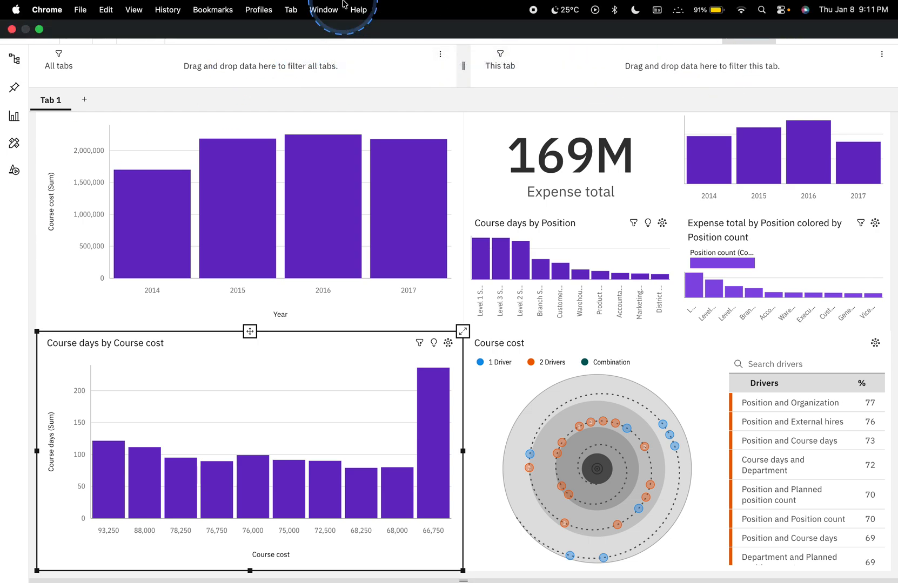